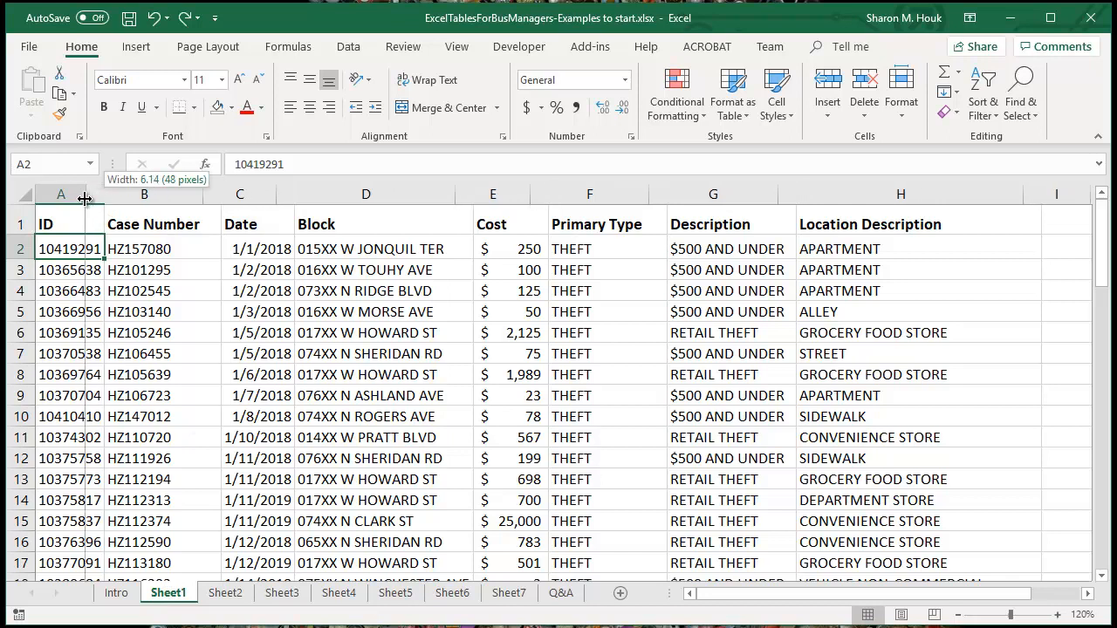
Step: Narrow columns B through F until their contents no longer fit
{"action": "left_click_drag", "start_coordinate": [204, 193], "coordinate": [131, 194]}
{"action": "left_click_drag", "start_coordinate": [201, 194], "coordinate": [171, 194]}
{"action": "left_click_drag", "start_coordinate": [350, 194], "coordinate": [253, 196]}
{"action": "left_click_drag", "start_coordinate": [321, 197], "coordinate": [283, 199]}
{"action": "left_click_drag", "start_coordinate": [406, 194], "coordinate": [317, 188]}
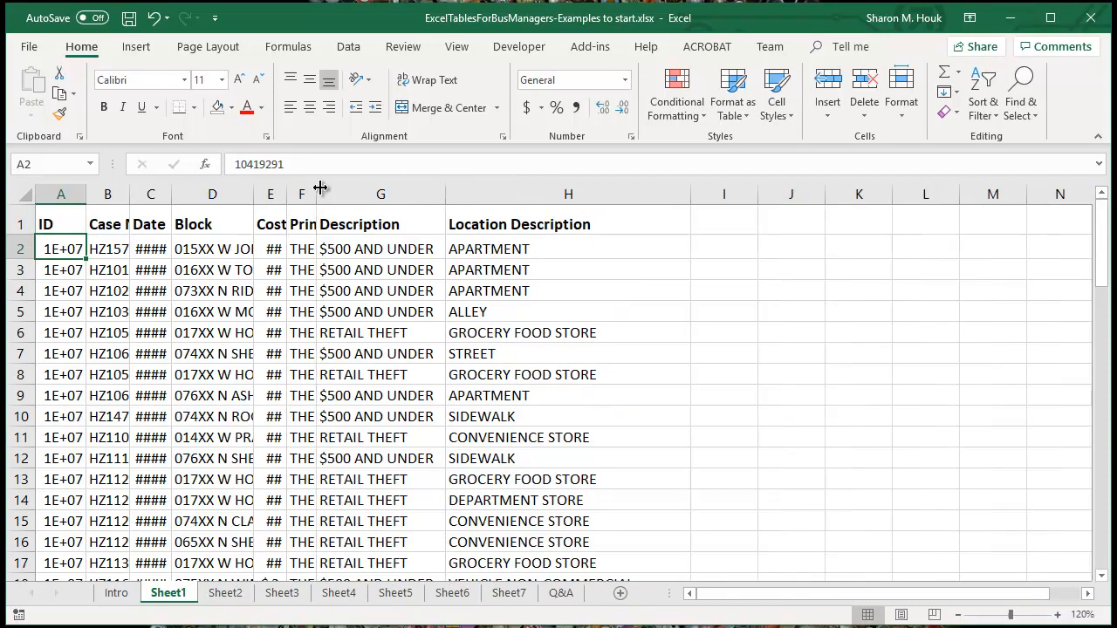
Step: Autofit the width of every column on the sheet to its contents
{"action": "left_click", "coordinate": [23, 194]}
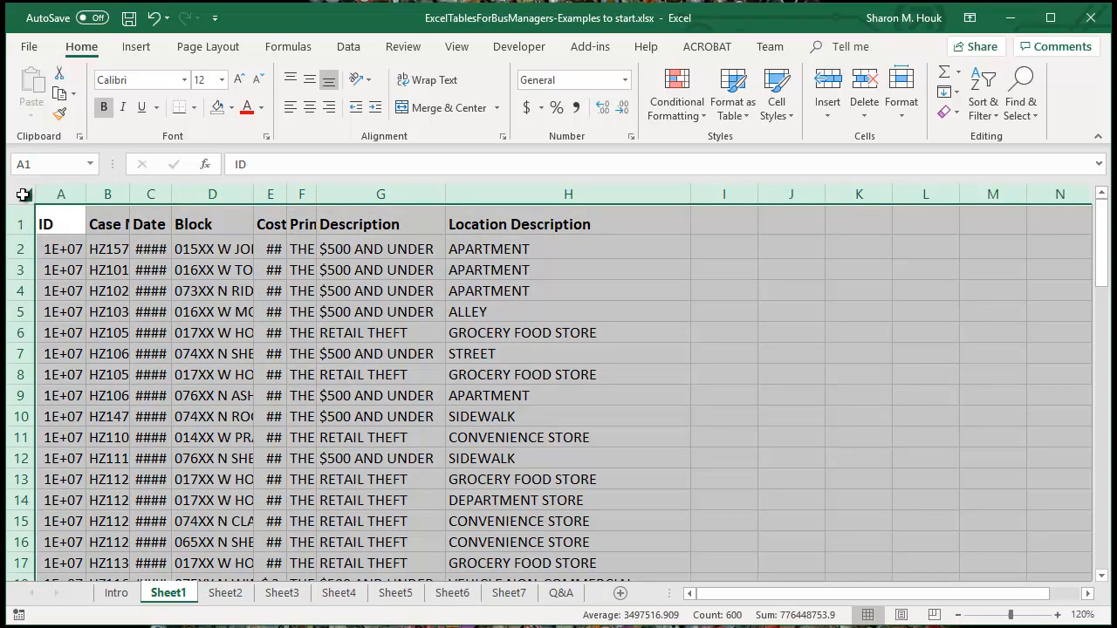
{"action": "double_click", "coordinate": [85, 194]}
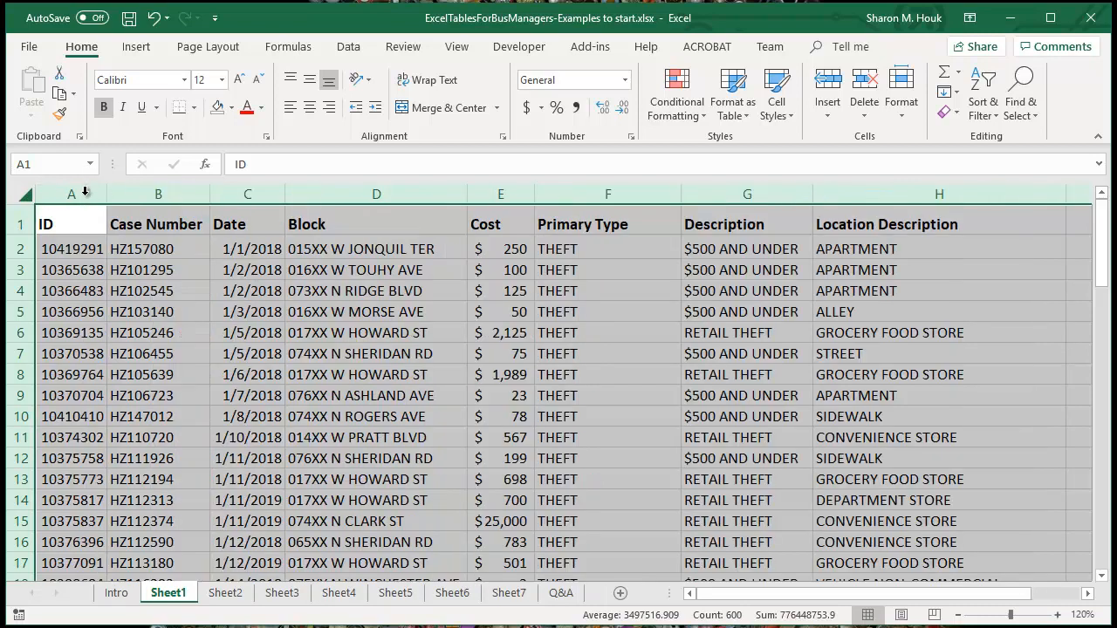
{"action": "left_click", "coordinate": [91, 249]}
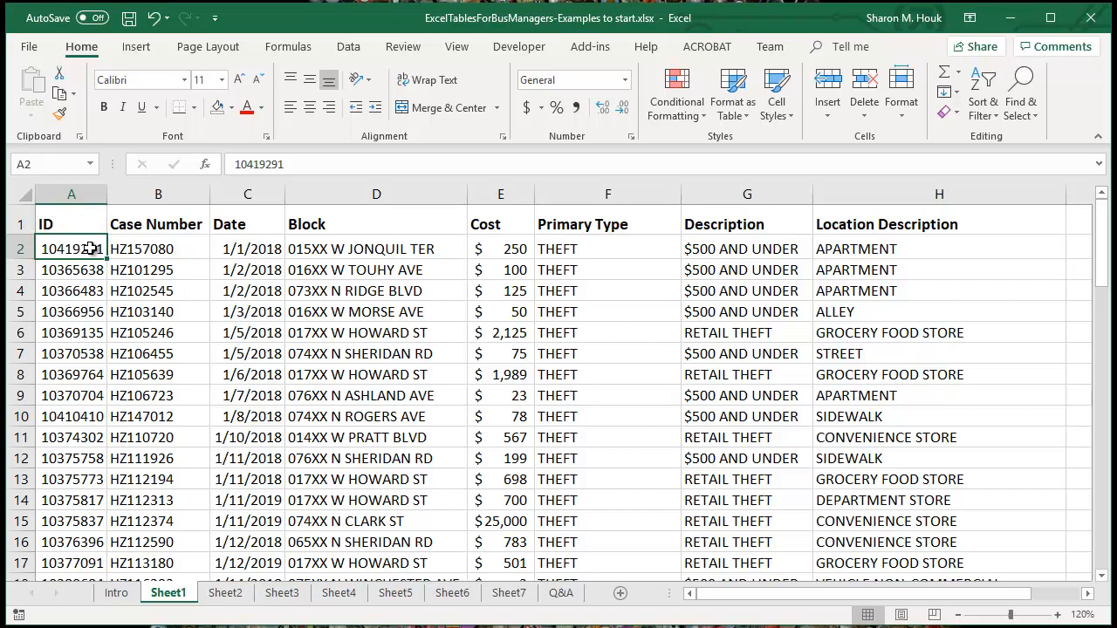
Step: Check where the data ends by going to the last used cell, then return to the first cell
{"action": "key", "text": "ctrl+End"}
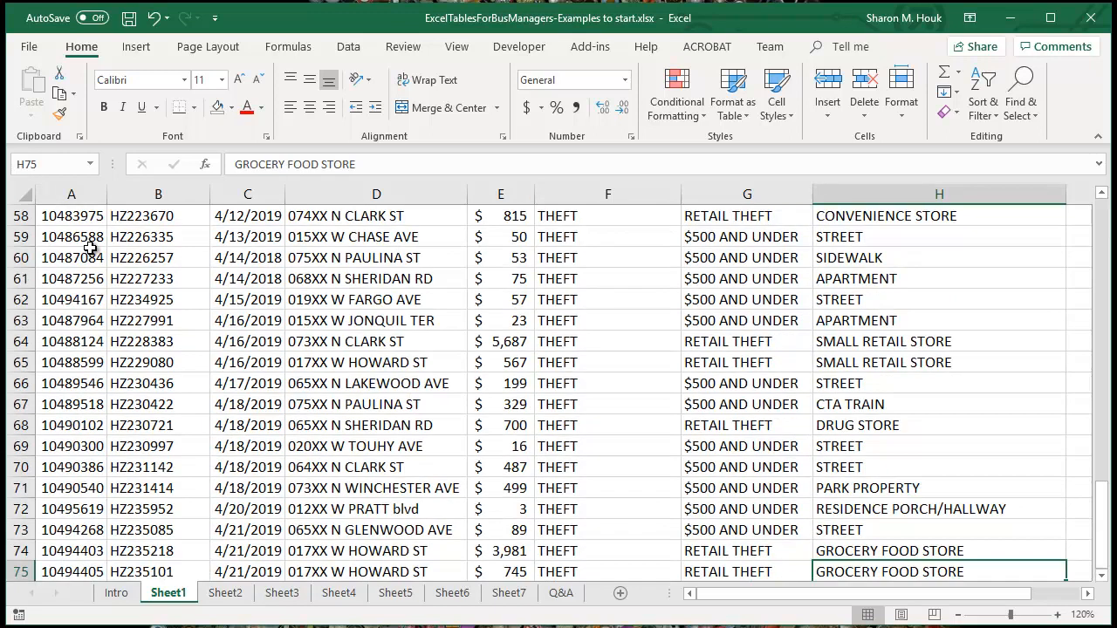
{"action": "left_click", "coordinate": [1103, 576]}
{"action": "left_click", "coordinate": [1087, 593]}
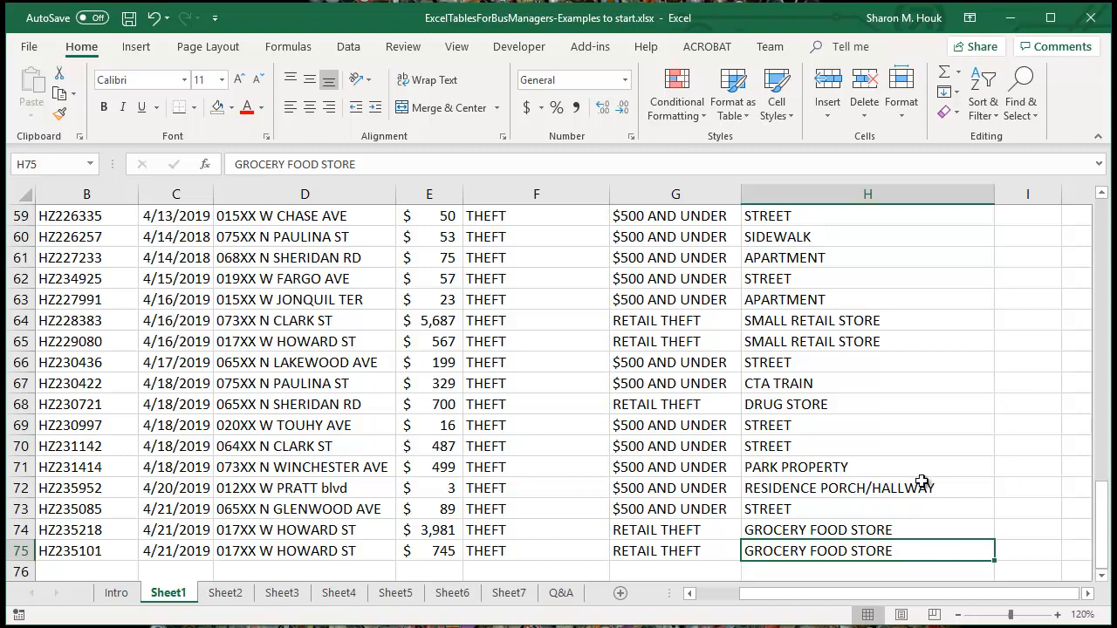
{"action": "key", "text": "ctrl+Home"}
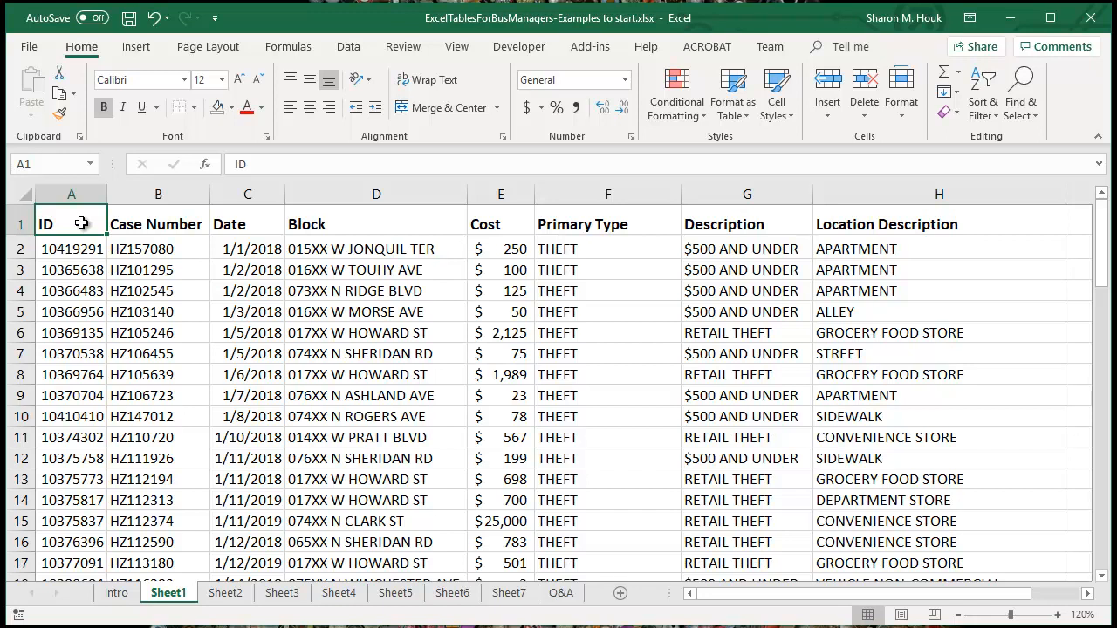
Step: Format the whole data range A1:H75 as a table with headers, using a light blue style with a solid blue header row
{"action": "key", "text": "ctrl+End"}
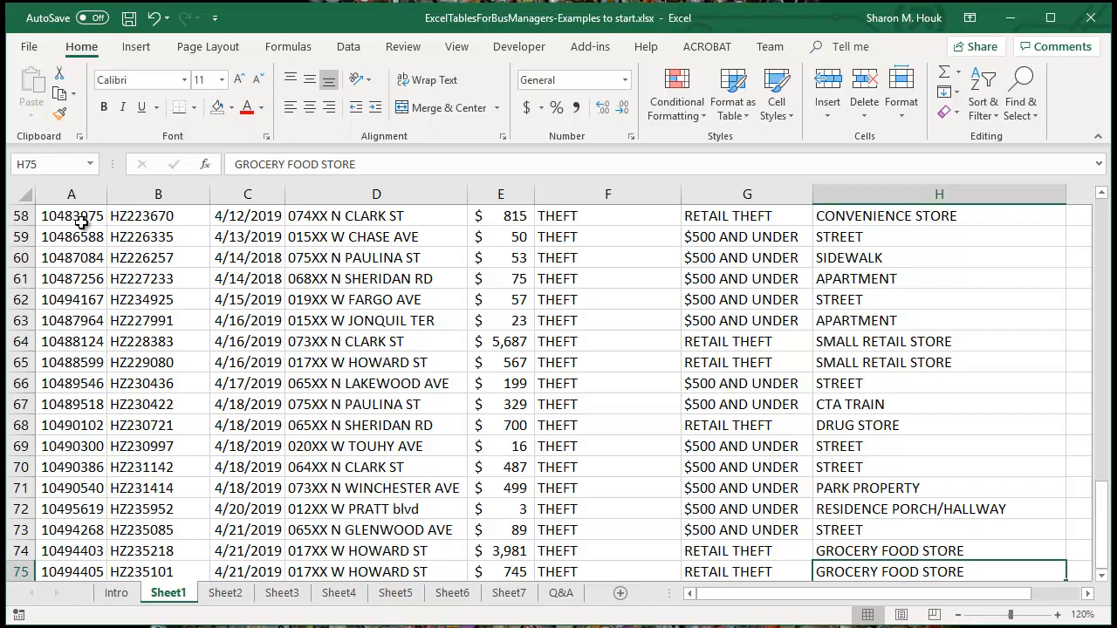
{"action": "key", "text": "ctrl+a"}
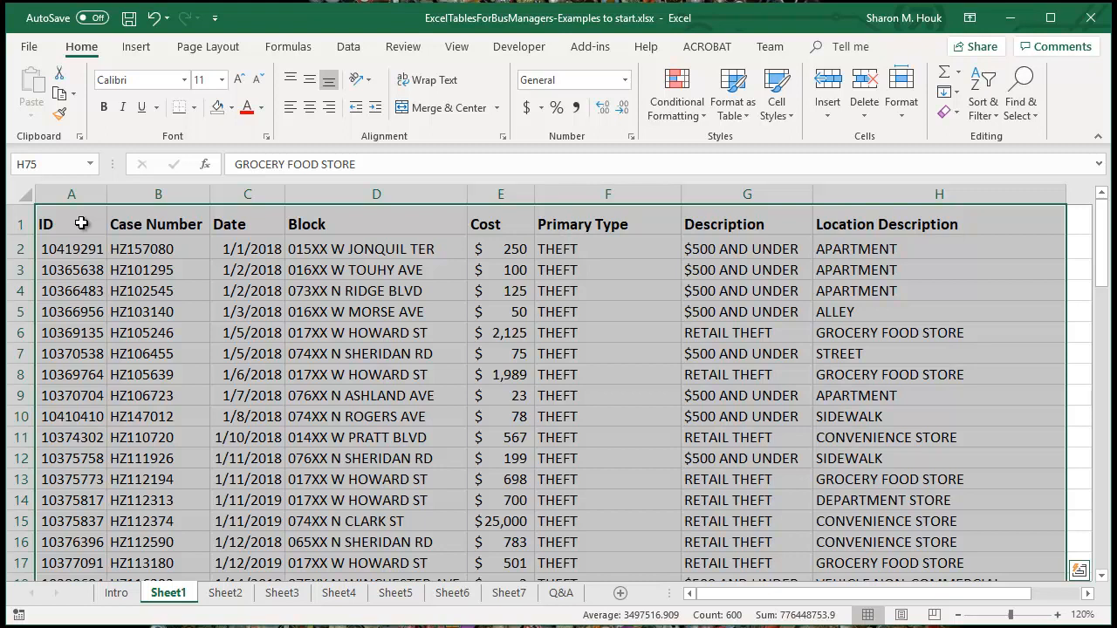
{"action": "left_click_drag", "start_coordinate": [1102, 279], "coordinate": [1103, 253]}
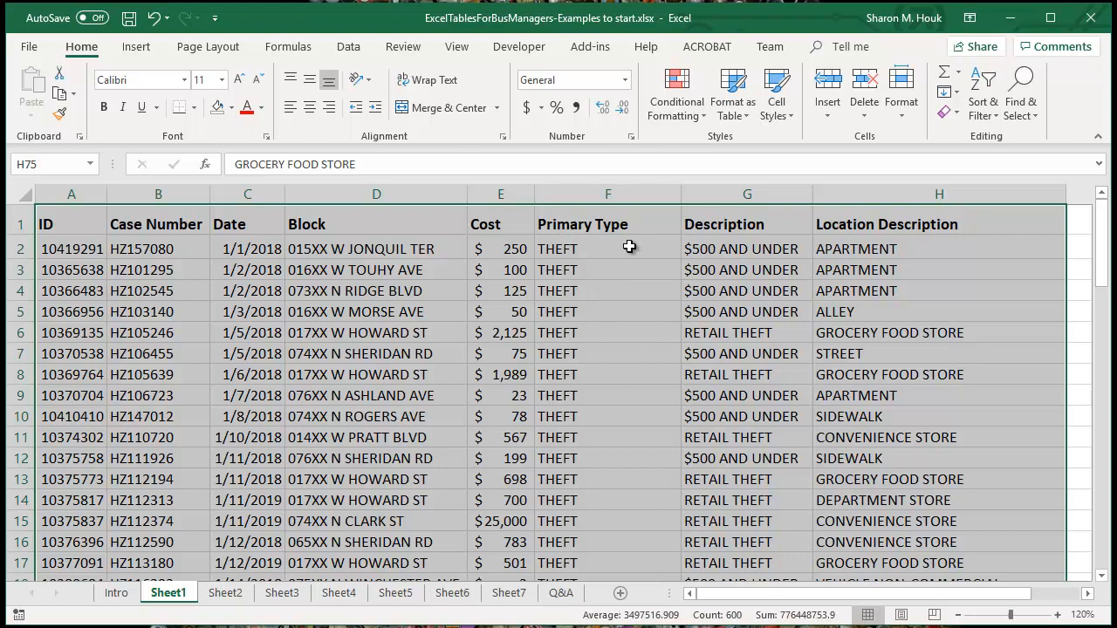
{"action": "left_click", "coordinate": [740, 119]}
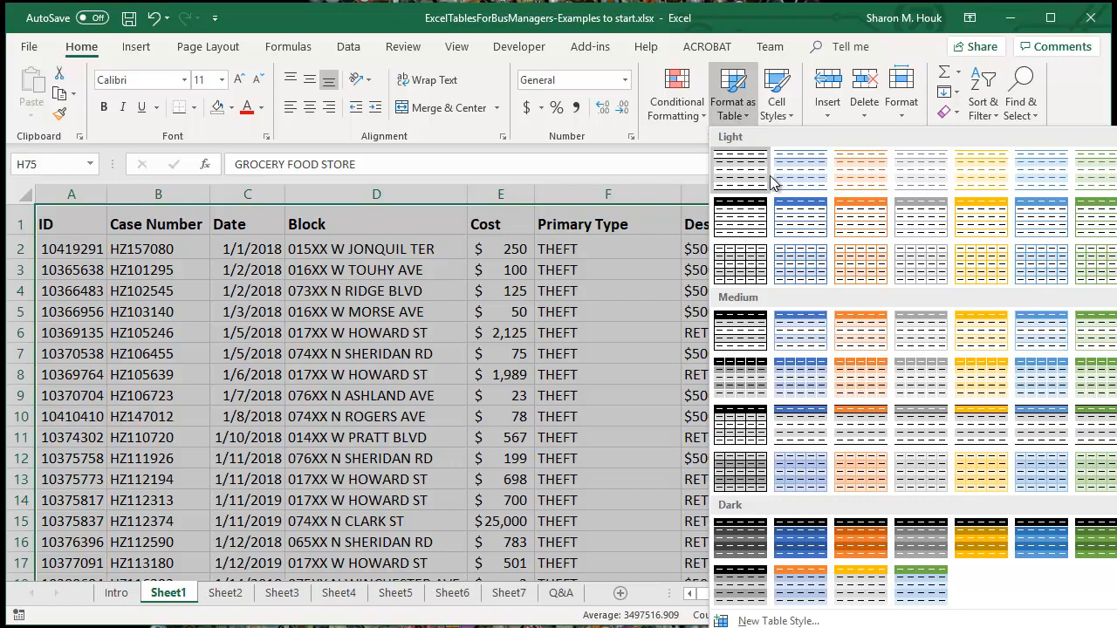
{"action": "left_click", "coordinate": [801, 217]}
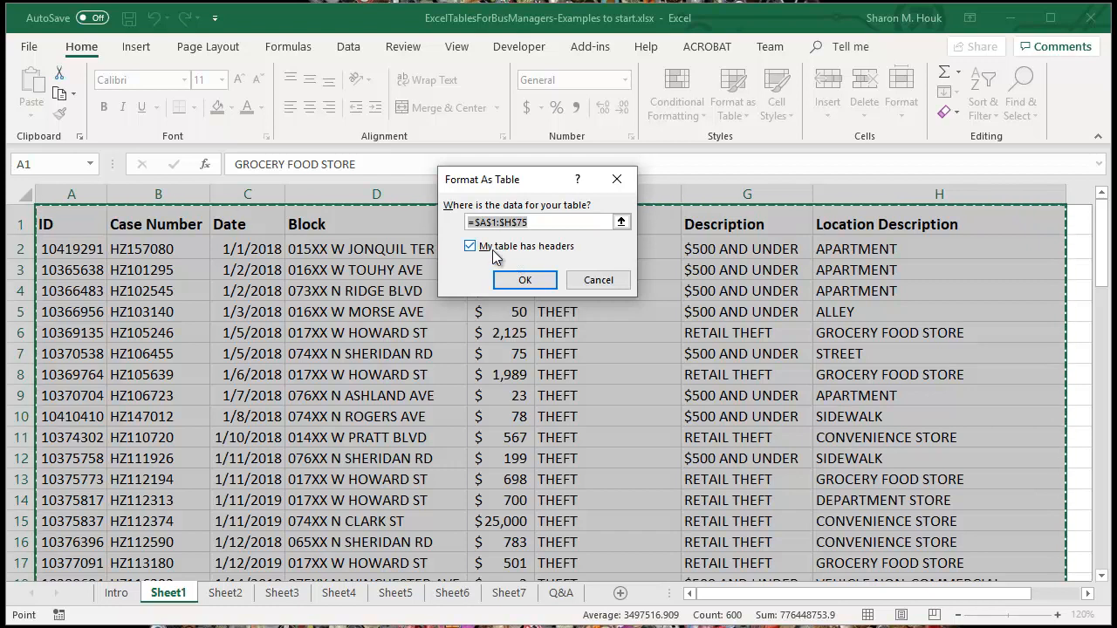
{"action": "left_click", "coordinate": [525, 280]}
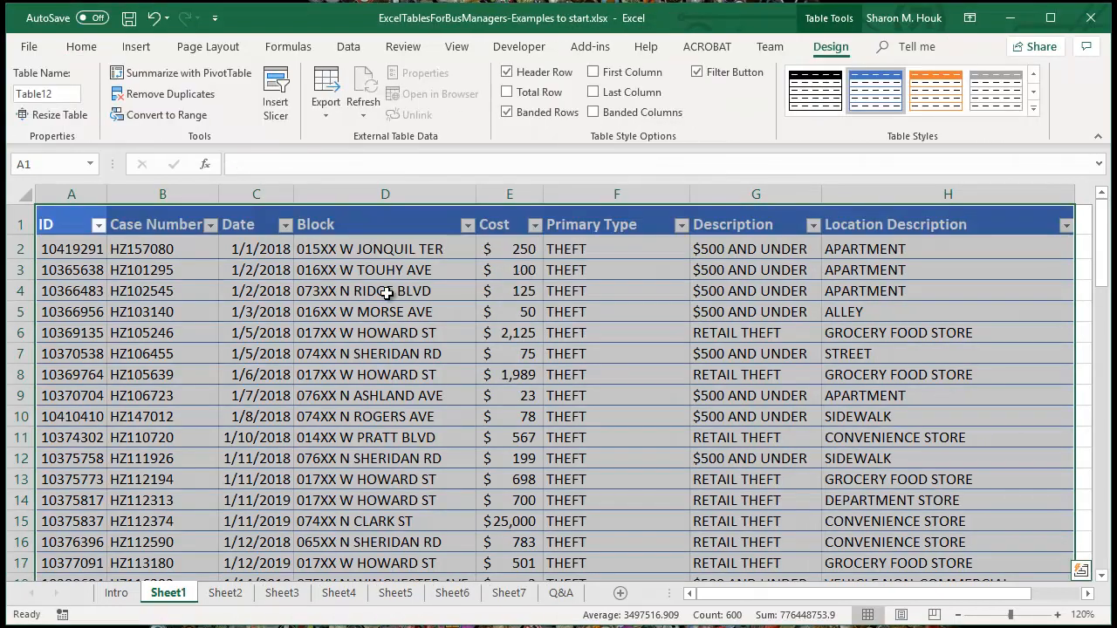
{"action": "left_click", "coordinate": [358, 297]}
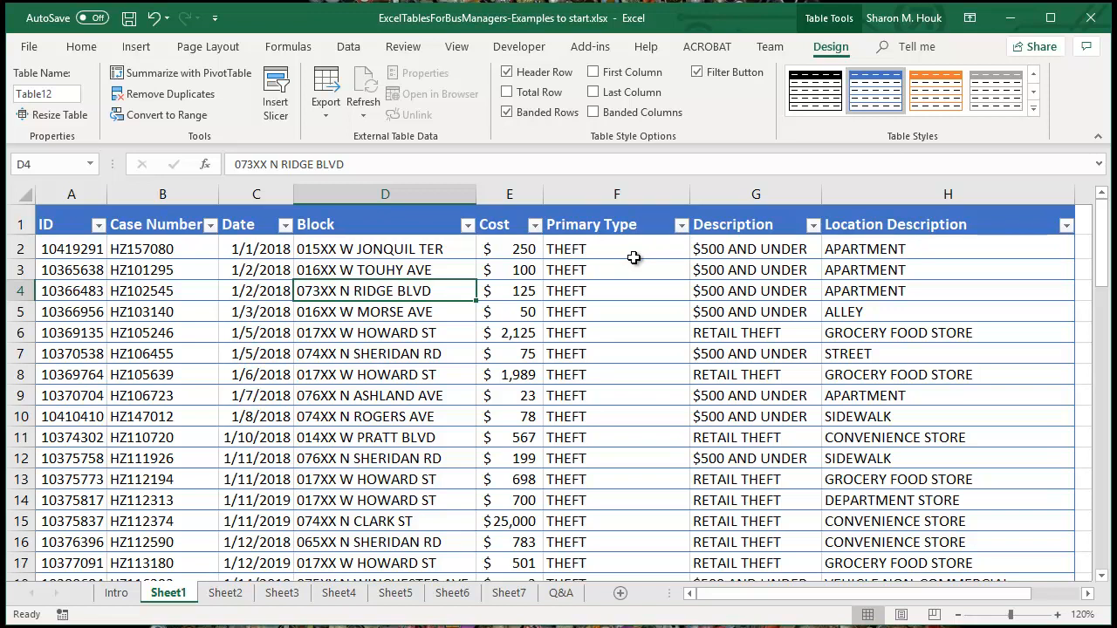
Step: Sort the table by Cost from smallest to largest and check the first record across all its columns
{"action": "left_click", "coordinate": [535, 226]}
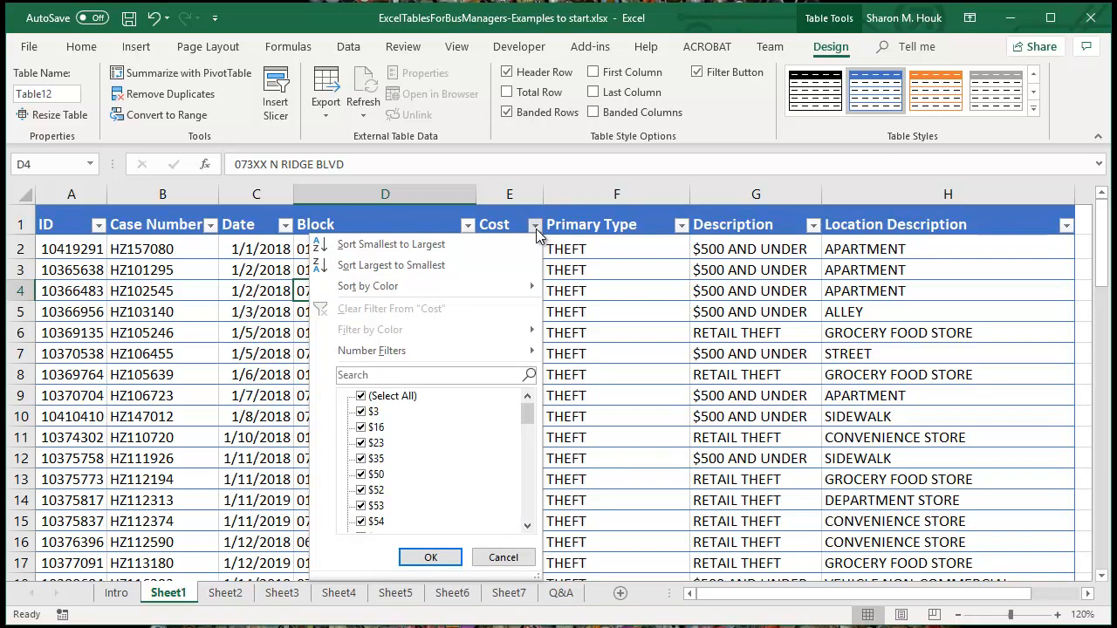
{"action": "left_click", "coordinate": [508, 243]}
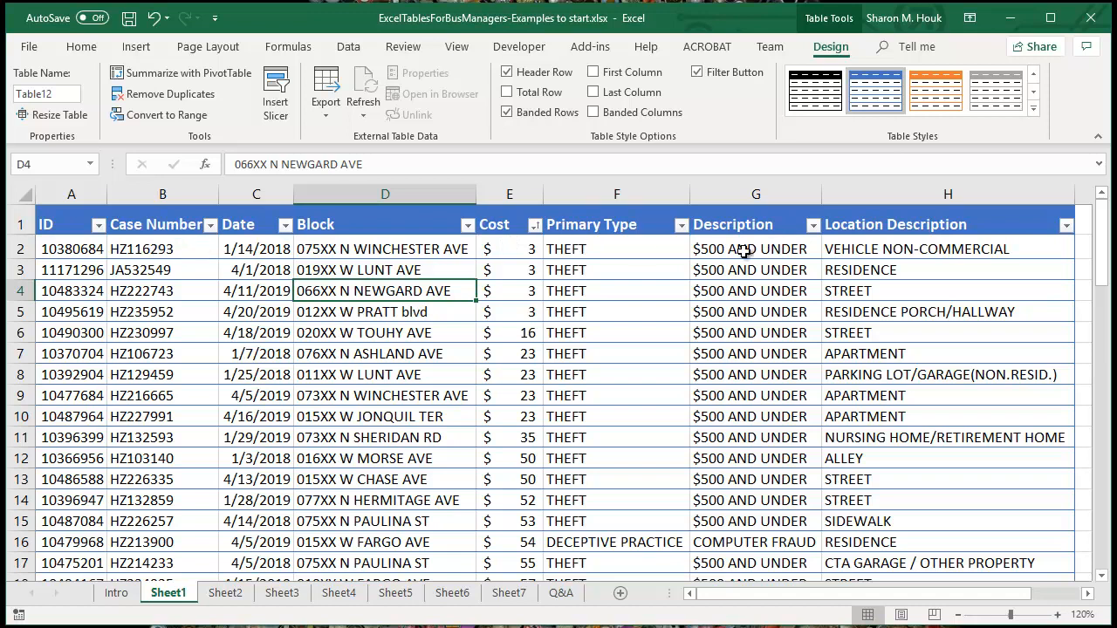
{"action": "left_click_drag", "start_coordinate": [79, 251], "coordinate": [874, 259]}
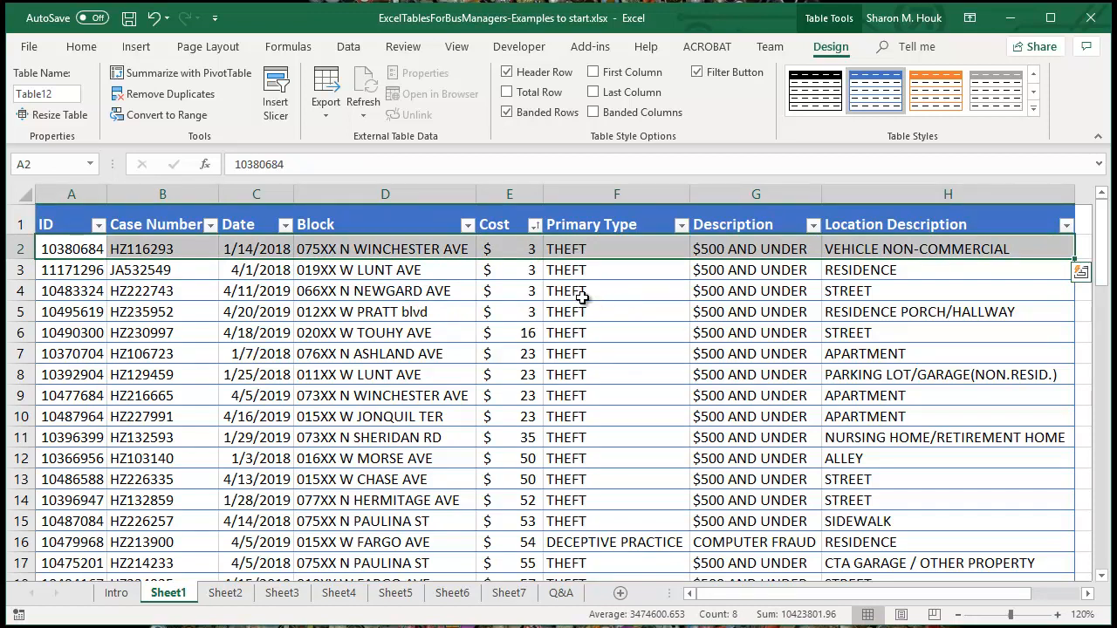
{"action": "left_click", "coordinate": [451, 277]}
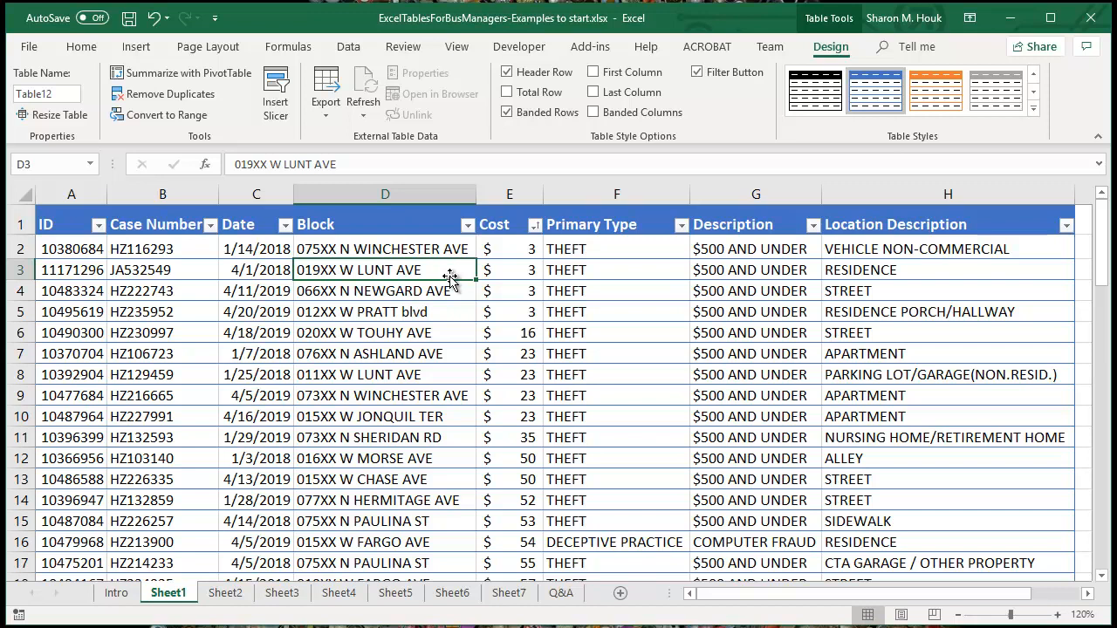
Step: Filter the Date column to show only January 2018 records
{"action": "left_click", "coordinate": [285, 226]}
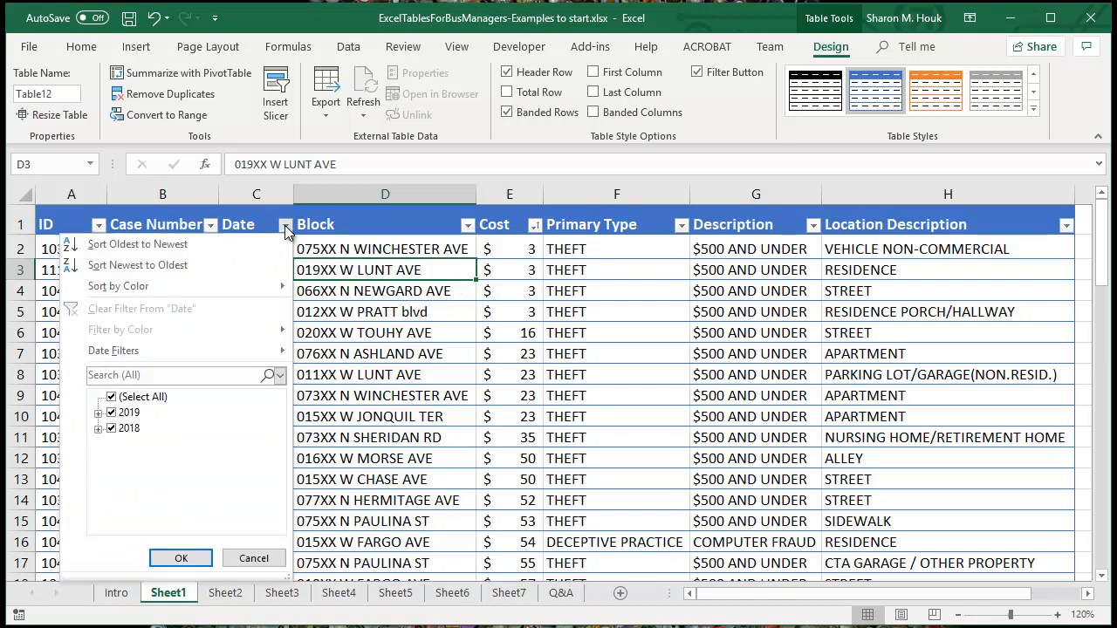
{"action": "left_click", "coordinate": [98, 414]}
{"action": "left_click", "coordinate": [99, 460]}
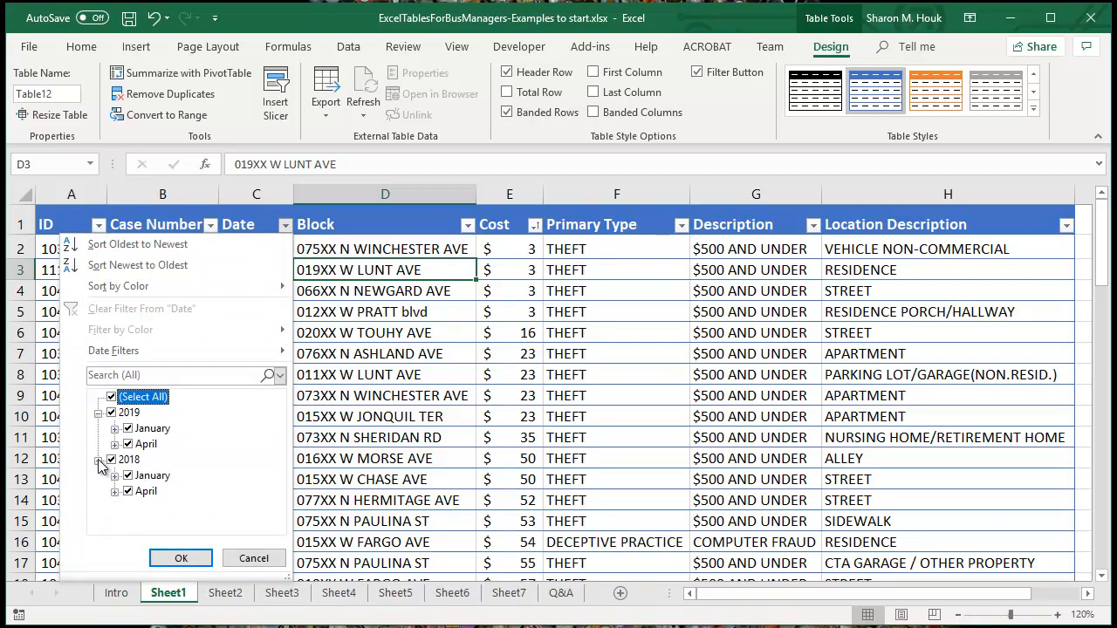
{"action": "left_click", "coordinate": [111, 397]}
{"action": "left_click", "coordinate": [147, 476]}
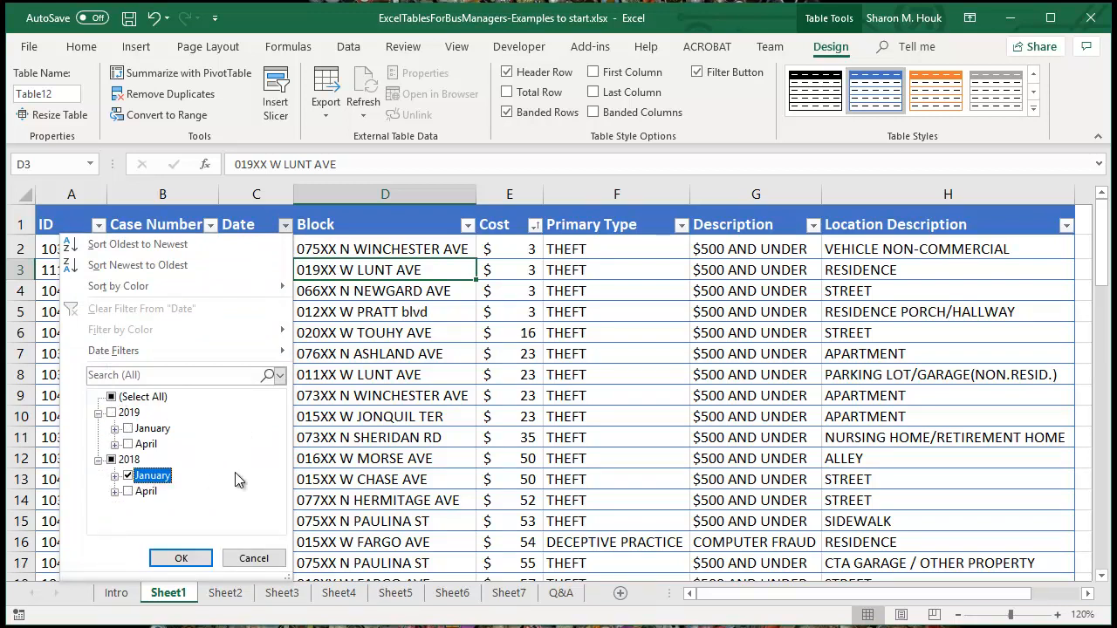
{"action": "left_click", "coordinate": [197, 559]}
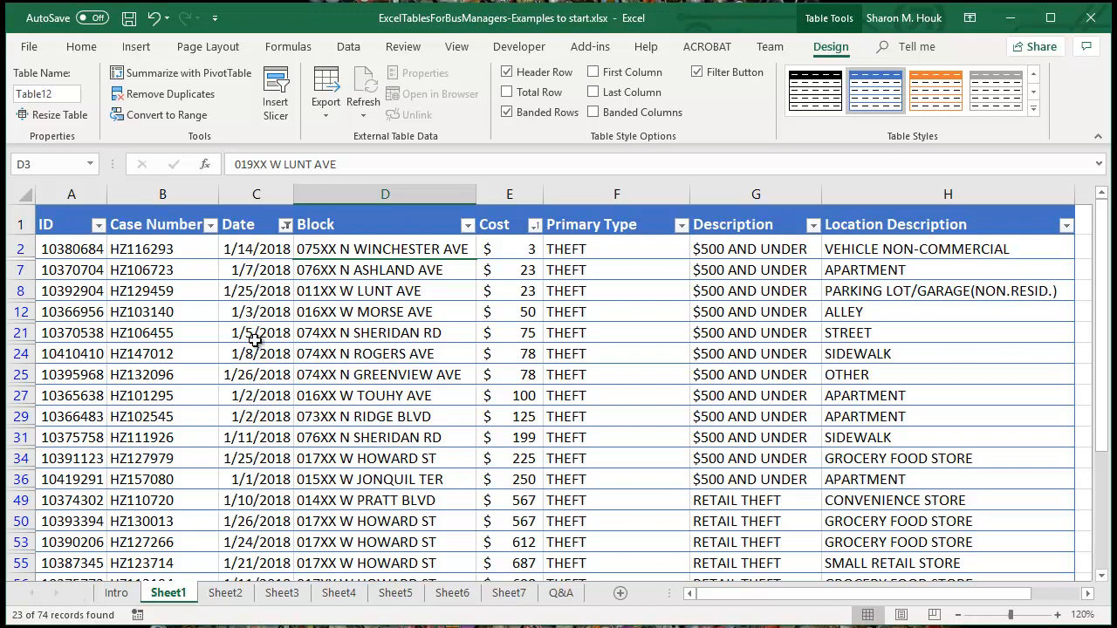
Step: Remove the Date filter by including all dates again
{"action": "left_click", "coordinate": [286, 229]}
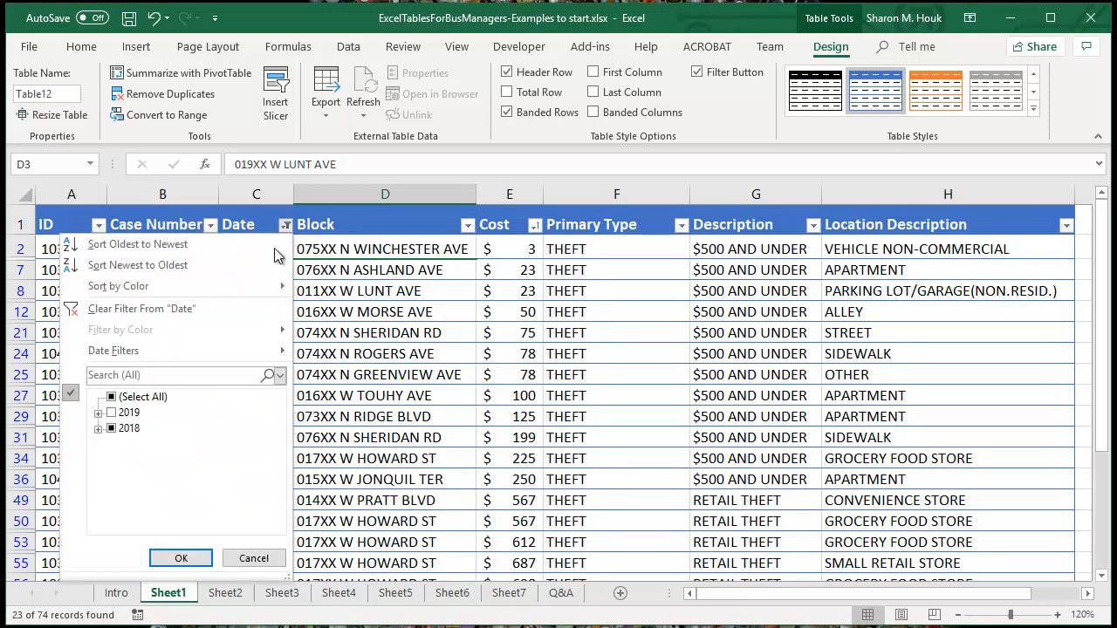
{"action": "left_click", "coordinate": [132, 397]}
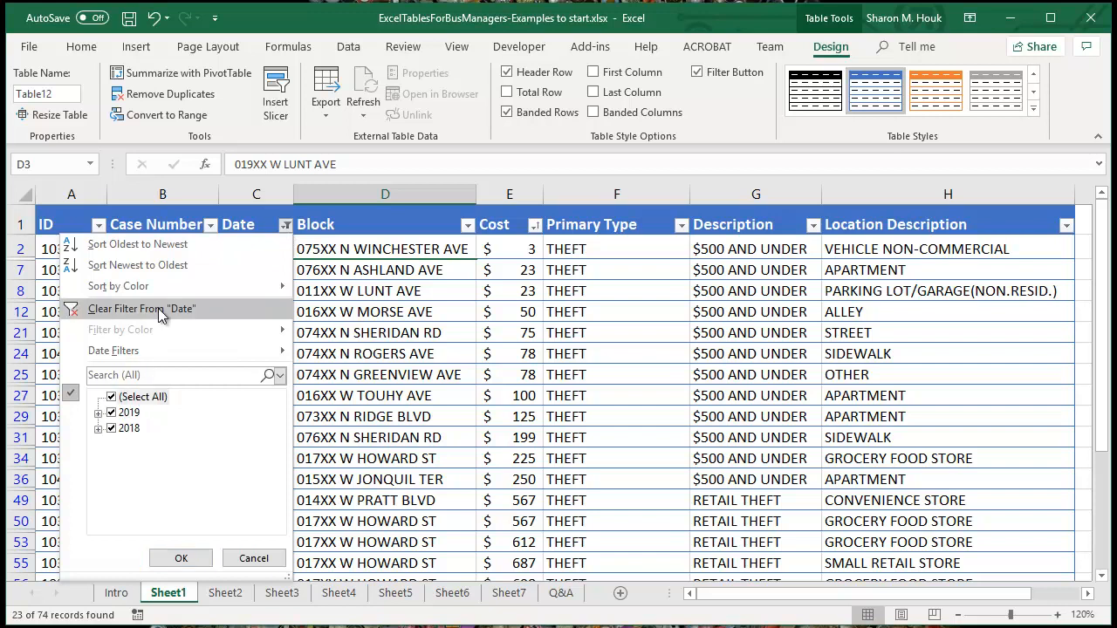
{"action": "left_click", "coordinate": [183, 557]}
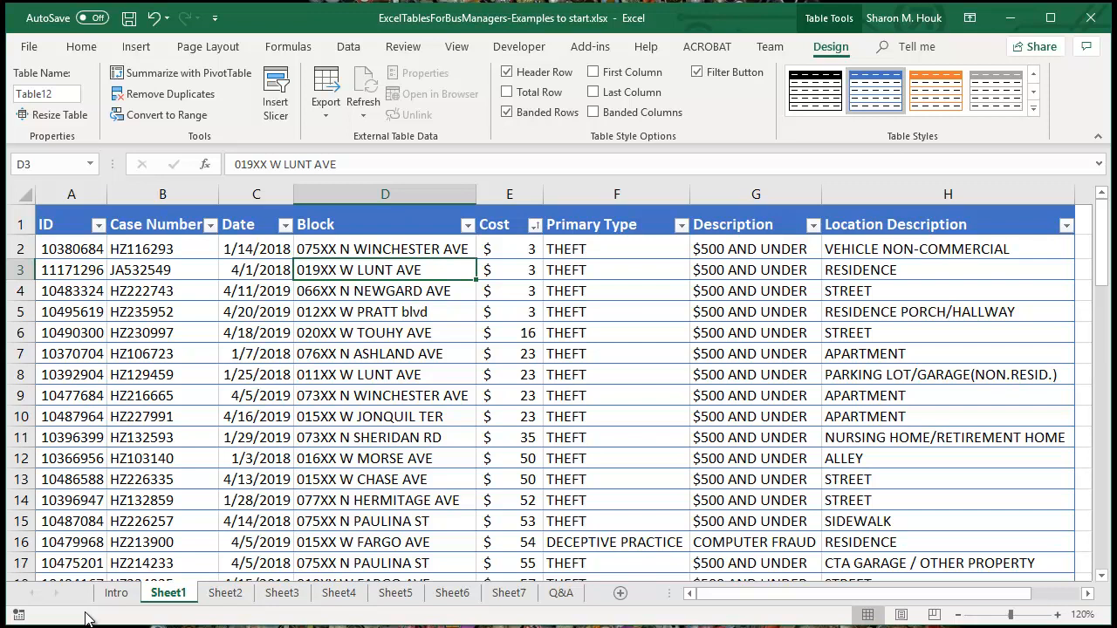
Step: Reapply the Date filter for January 2018 only
{"action": "left_click", "coordinate": [285, 226]}
{"action": "left_click", "coordinate": [139, 397]}
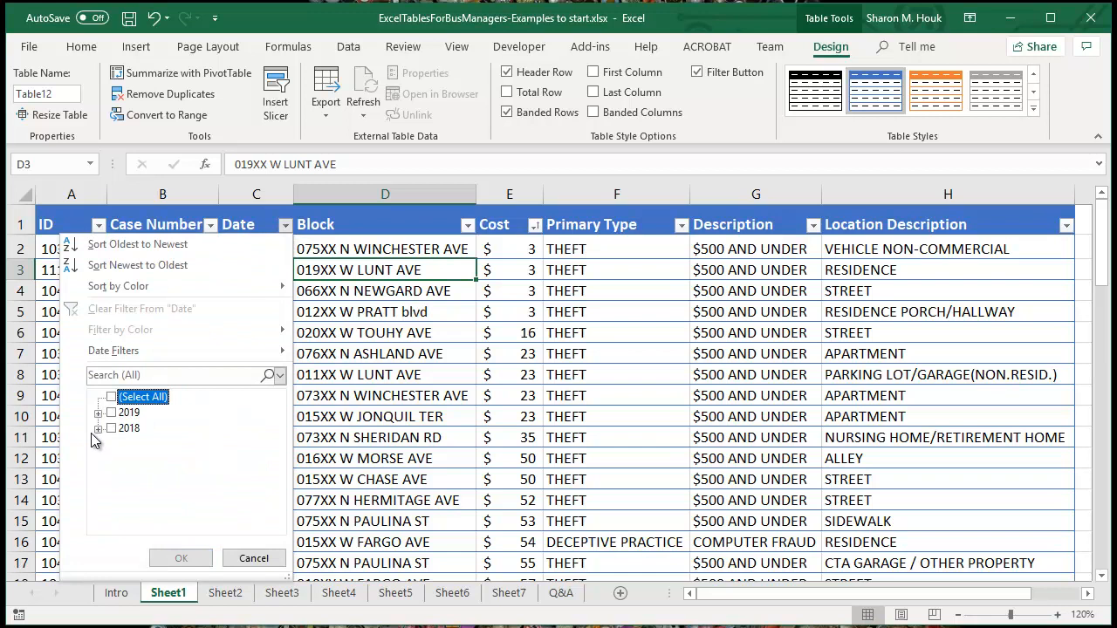
{"action": "left_click", "coordinate": [99, 428]}
{"action": "left_click", "coordinate": [131, 444]}
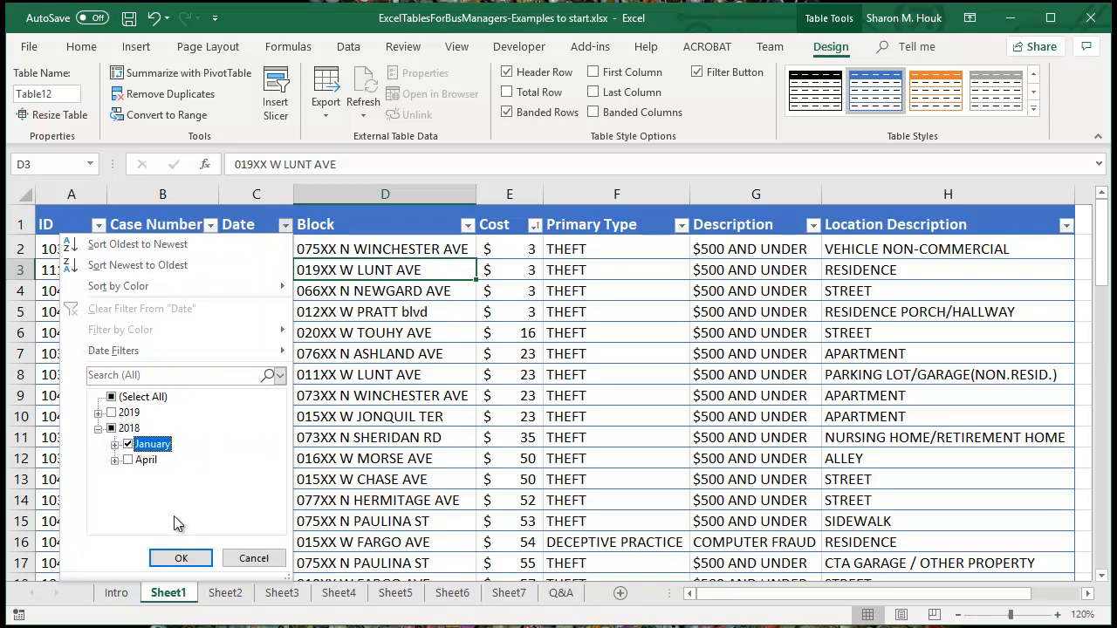
{"action": "left_click", "coordinate": [182, 559]}
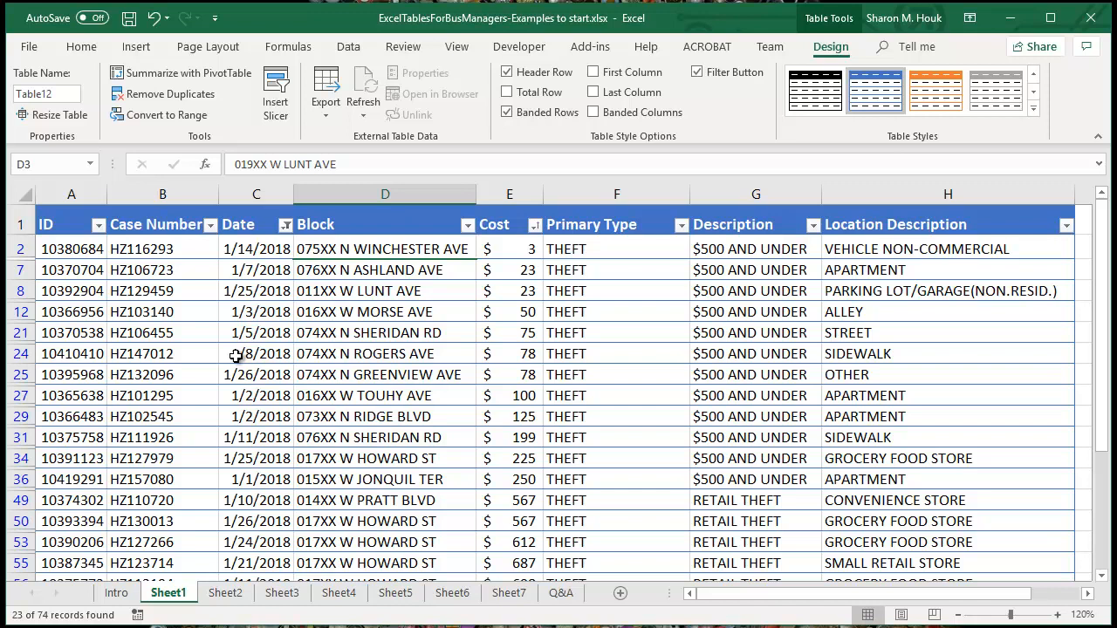
Step: Filter the Location Description column to show only GROCERY FOOD STORE
{"action": "left_click", "coordinate": [1065, 228]}
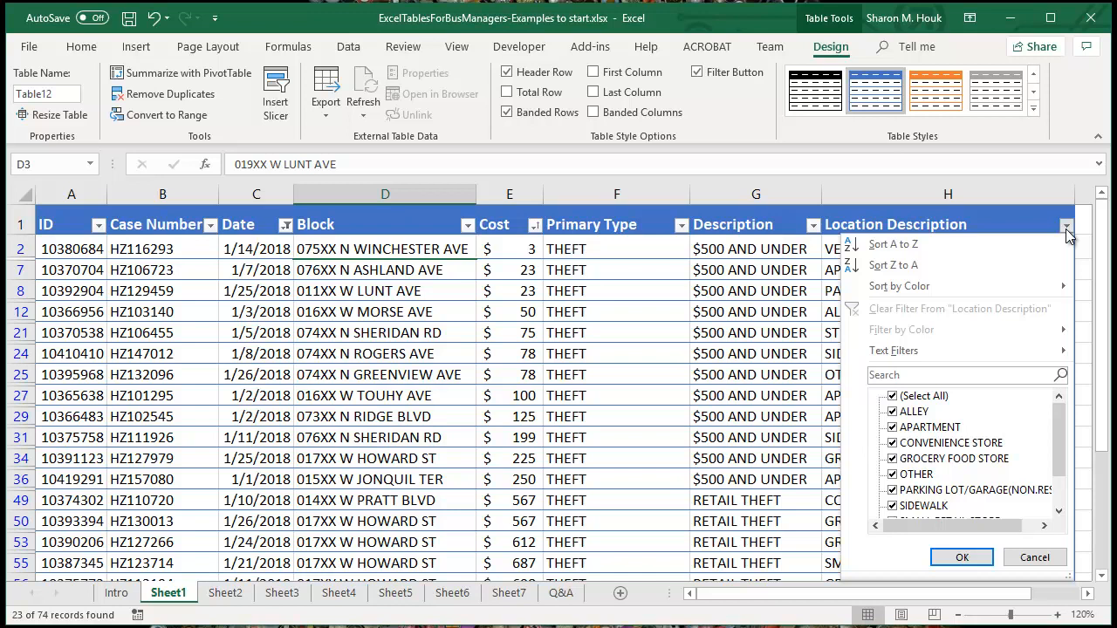
{"action": "left_click", "coordinate": [906, 397]}
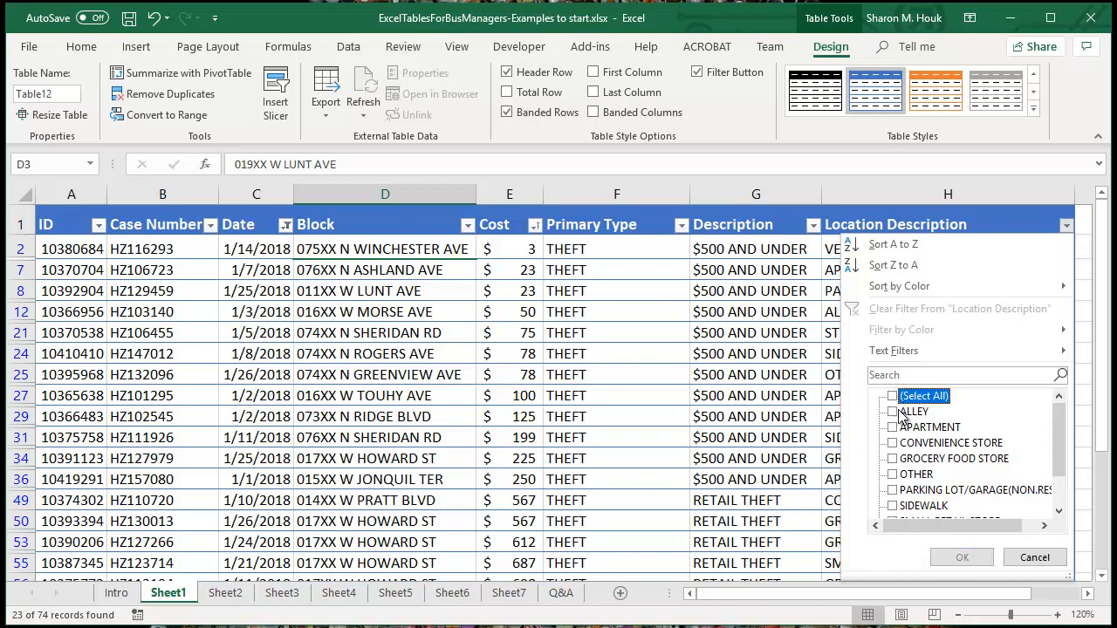
{"action": "left_click", "coordinate": [899, 459]}
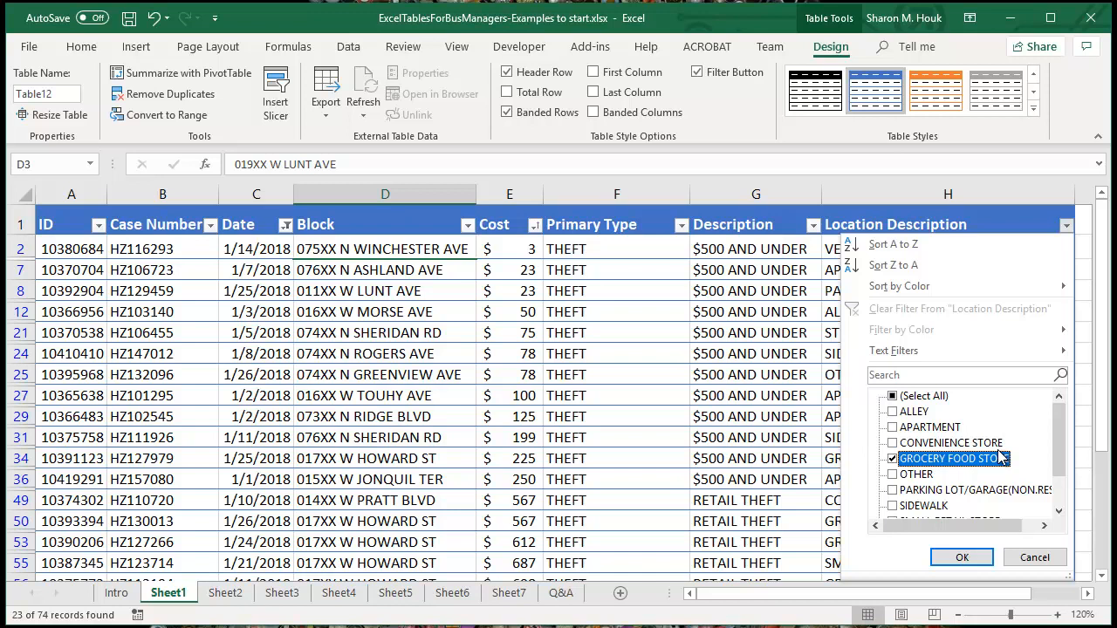
{"action": "left_click", "coordinate": [964, 557]}
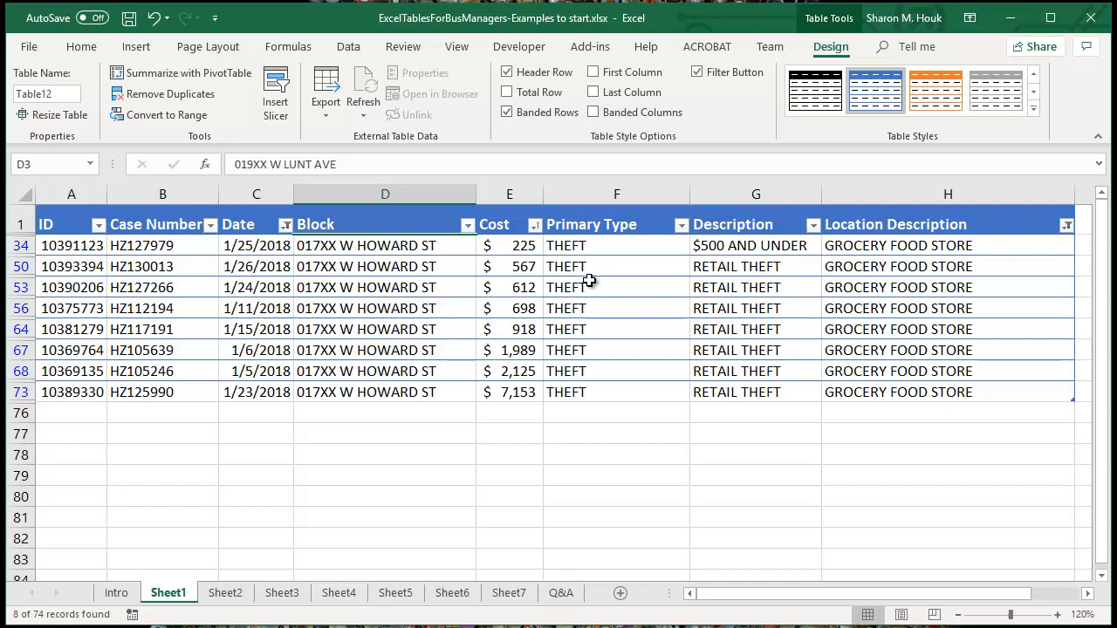
Step: Clear all filters from the table and sort it by Cost from largest to smallest
{"action": "left_click", "coordinate": [349, 47]}
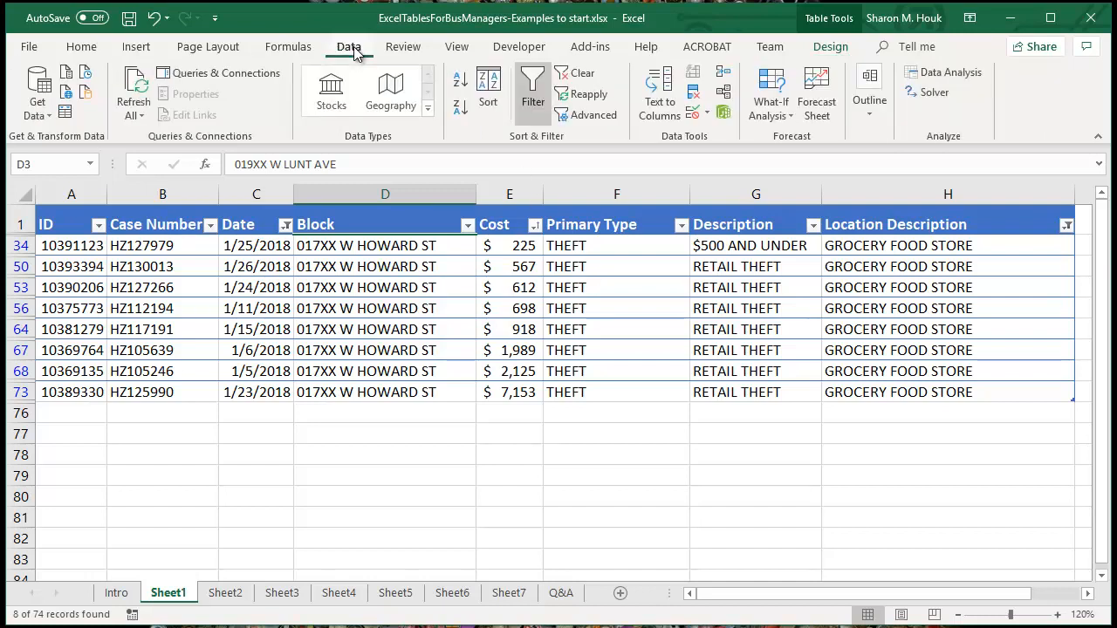
{"action": "left_click", "coordinate": [583, 75]}
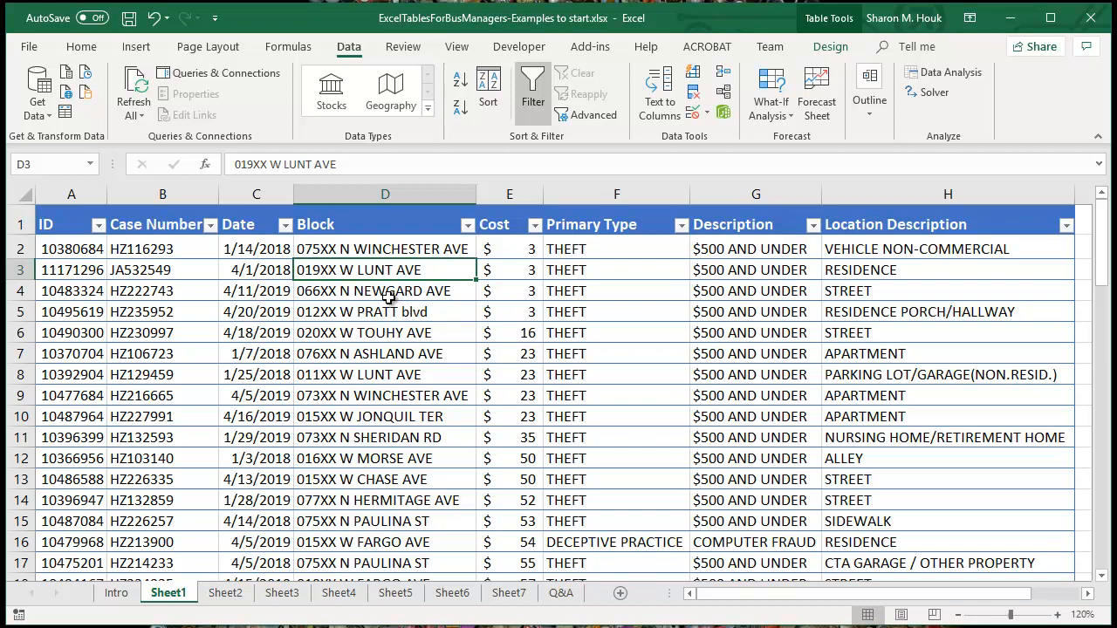
{"action": "left_click", "coordinate": [534, 227]}
{"action": "left_click", "coordinate": [495, 266]}
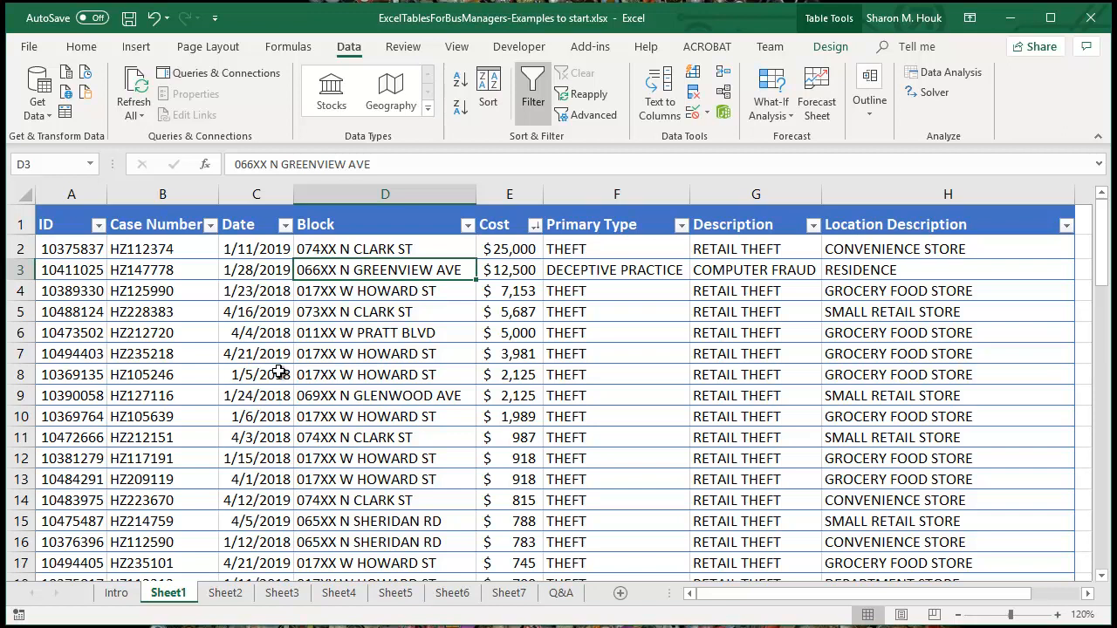
Step: On Sheet2, enter the last name of the first person listed in cell C2 under Last Name
{"action": "left_click", "coordinate": [225, 594]}
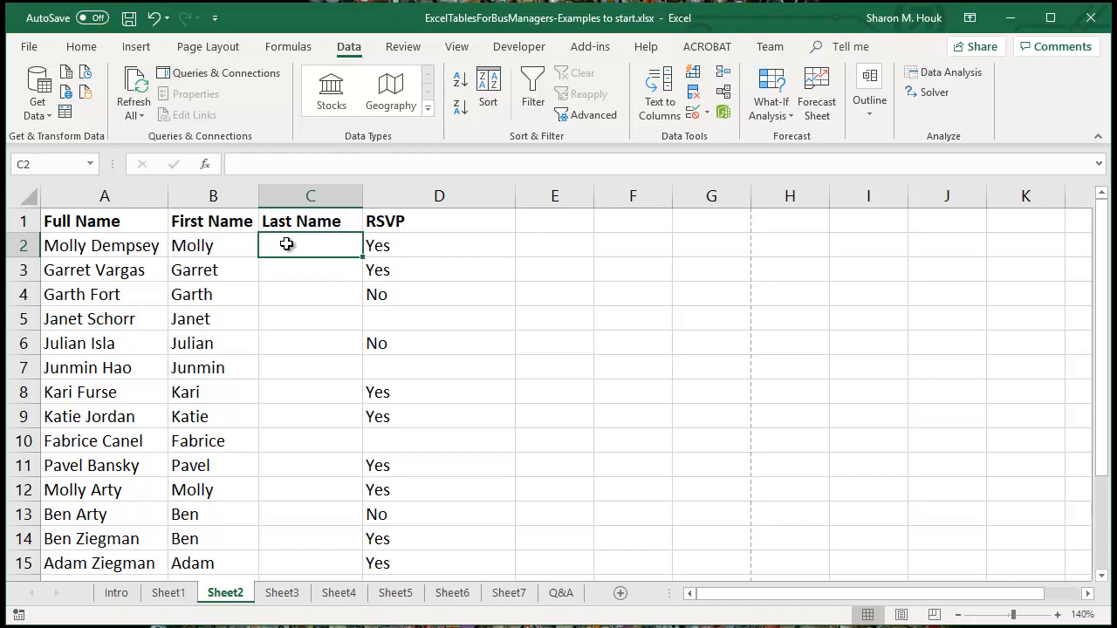
{"action": "type", "text": "Dempse "}
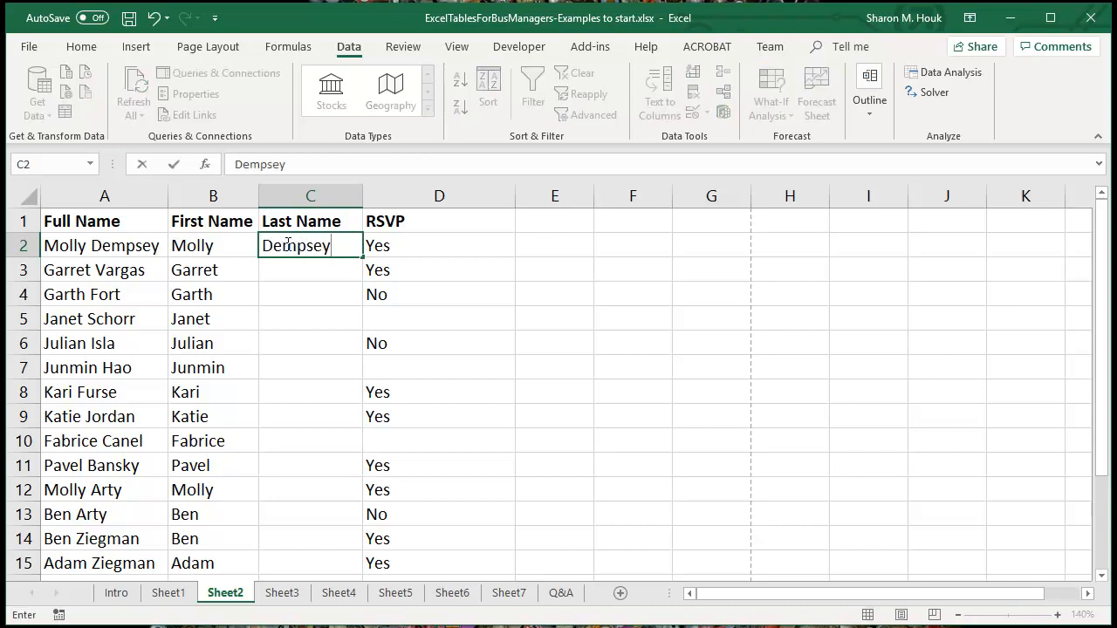
{"action": "type", "text": "y"}
{"action": "key", "text": "Return"}
Step: Use Flash Fill from cell C2 to complete the rest of the Last Name column
{"action": "left_click", "coordinate": [287, 245]}
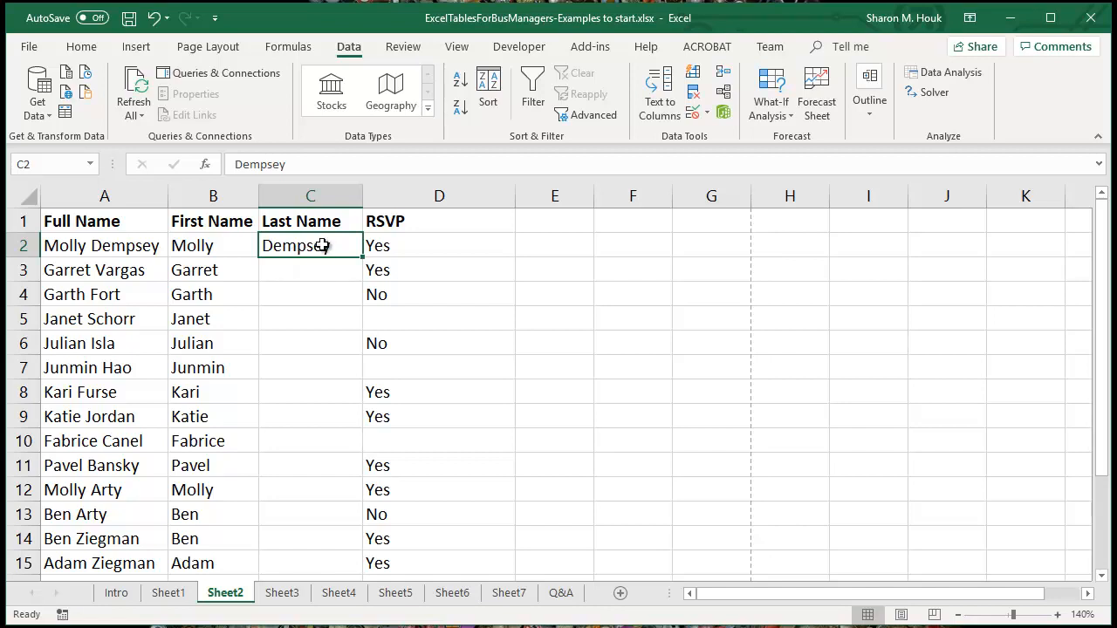
{"action": "left_click", "coordinate": [77, 49]}
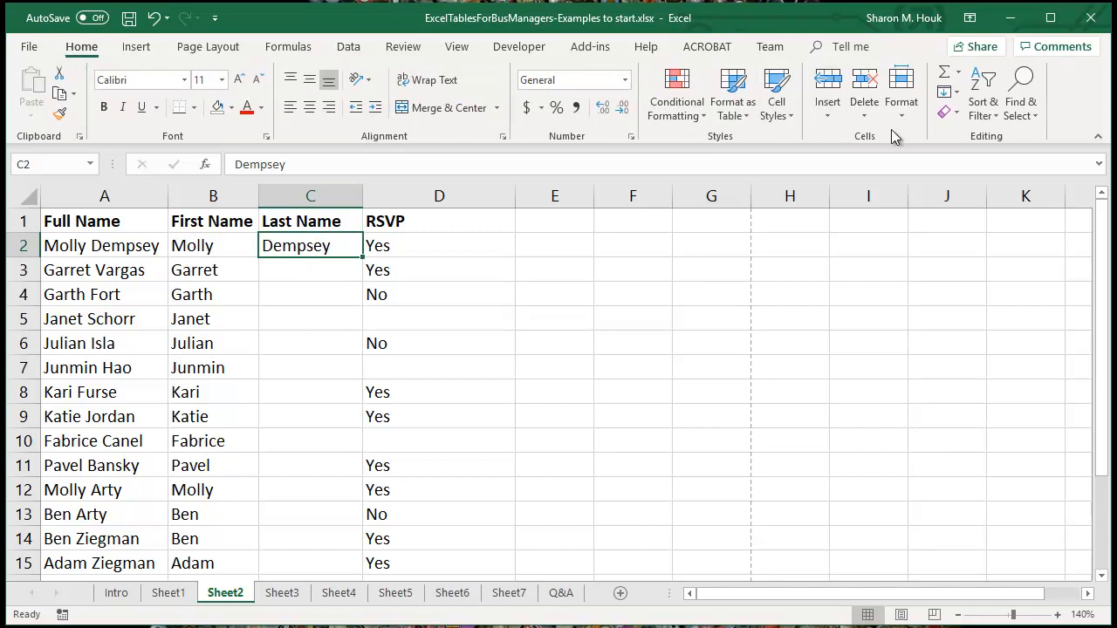
{"action": "left_click", "coordinate": [958, 96]}
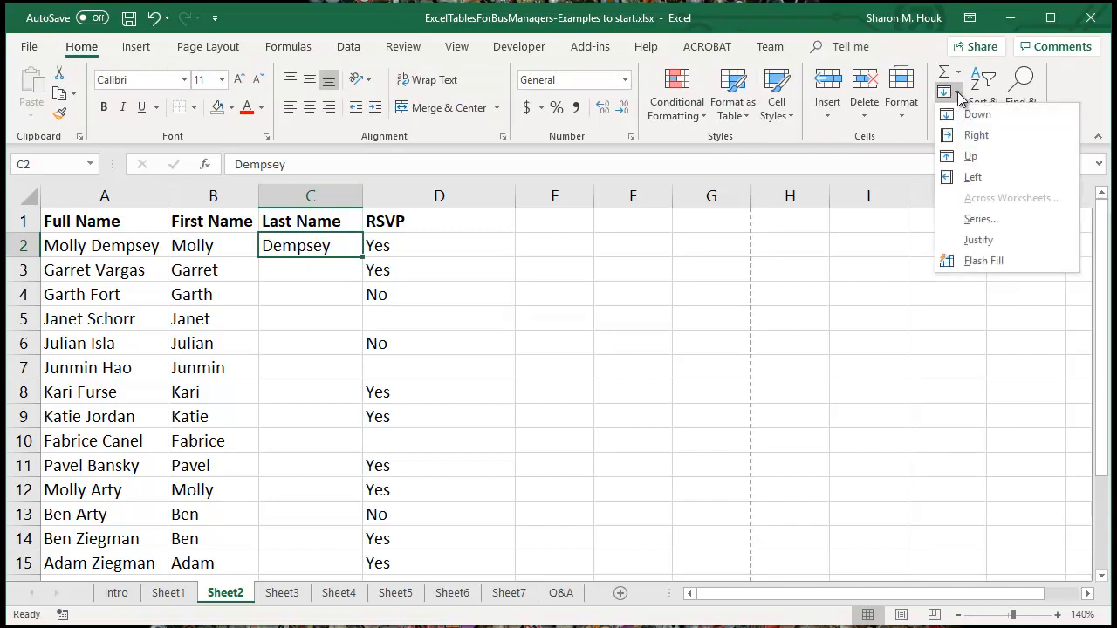
{"action": "left_click", "coordinate": [983, 261]}
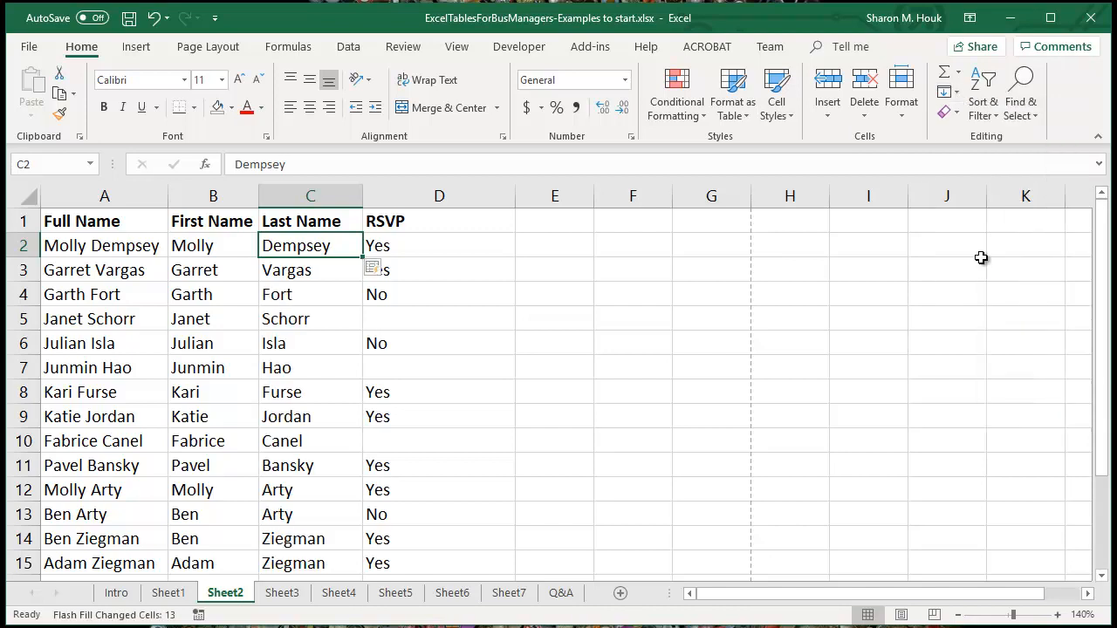
Step: Check the extent of the Sheet2 data by selecting from its last used cell back to A1
{"action": "left_click", "coordinate": [316, 278]}
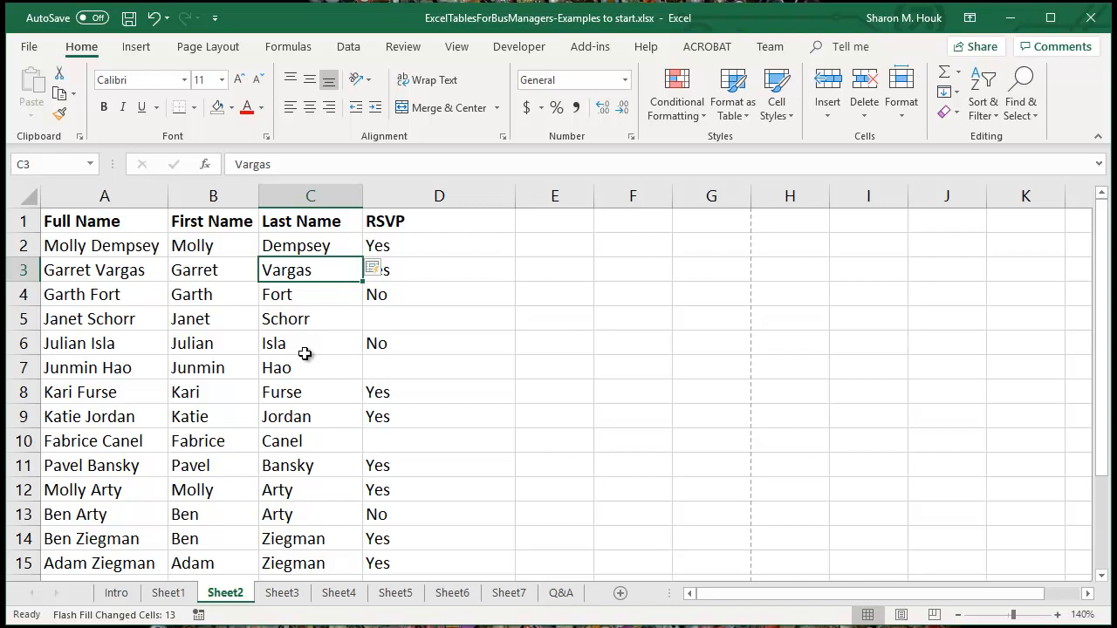
{"action": "key", "text": "ctrl+End"}
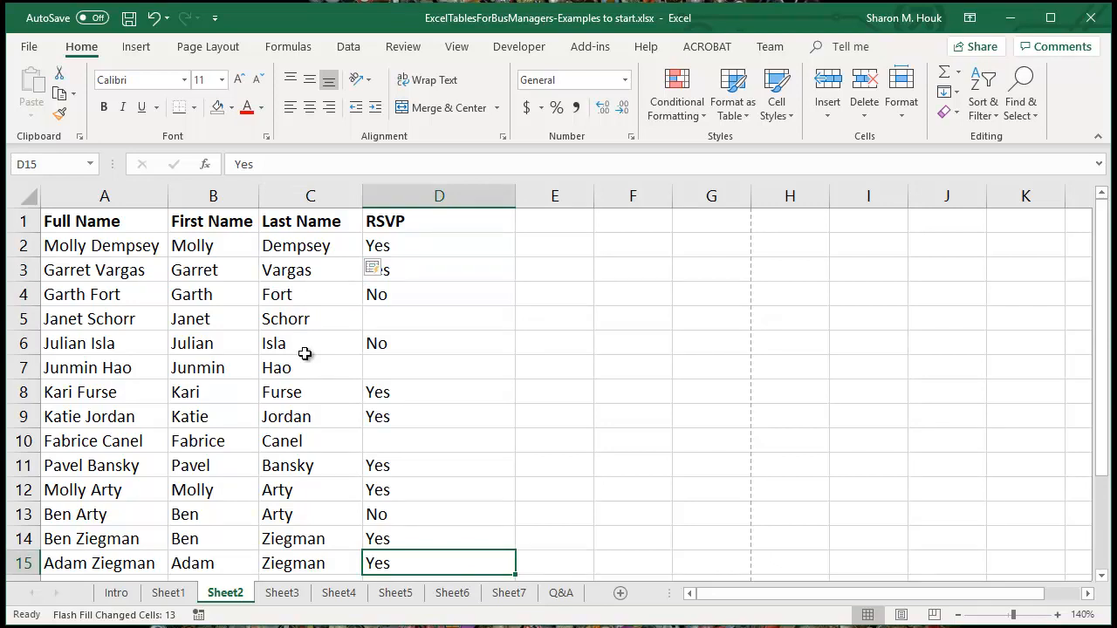
{"action": "key", "text": "ctrl+shift+Home"}
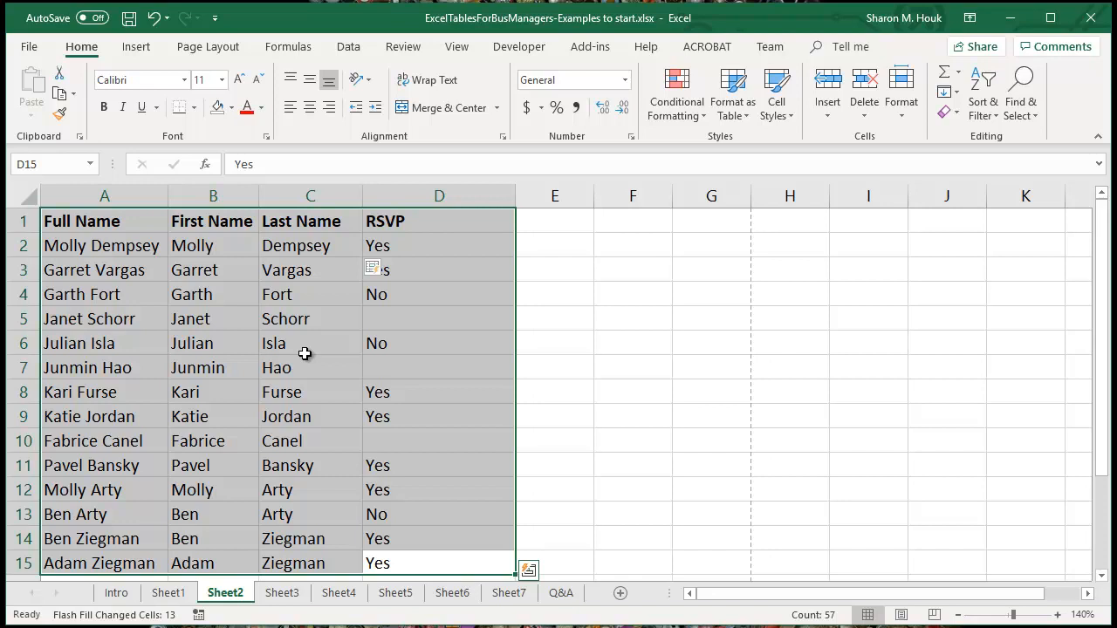
Step: Format the range A1:D15 as a table with headers, using a light orange style with a solid header row
{"action": "left_click", "coordinate": [114, 296]}
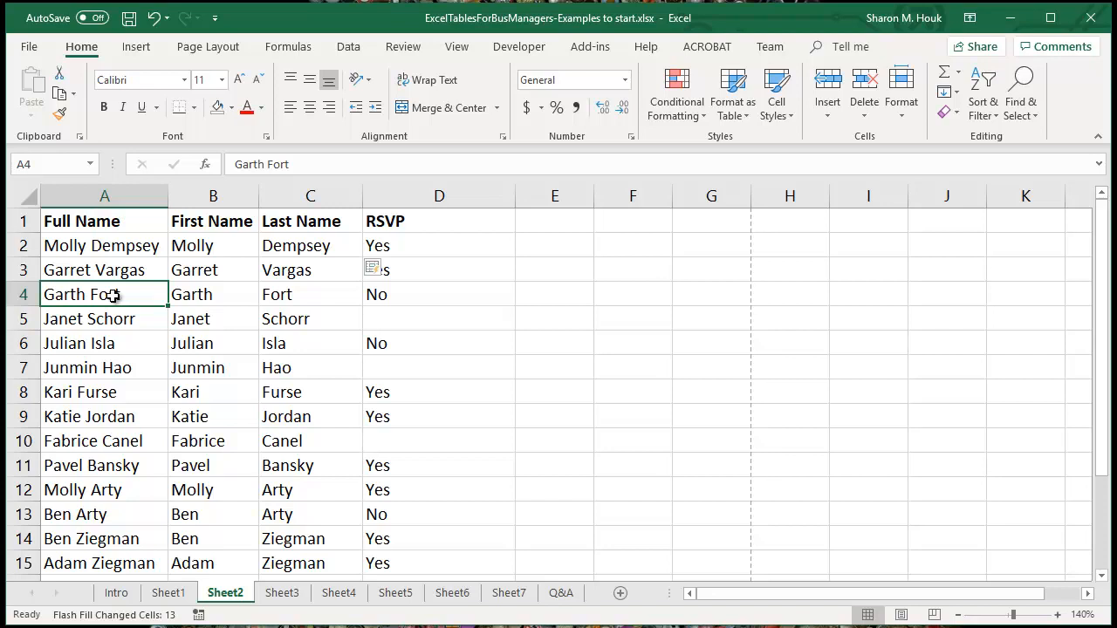
{"action": "left_click", "coordinate": [733, 108]}
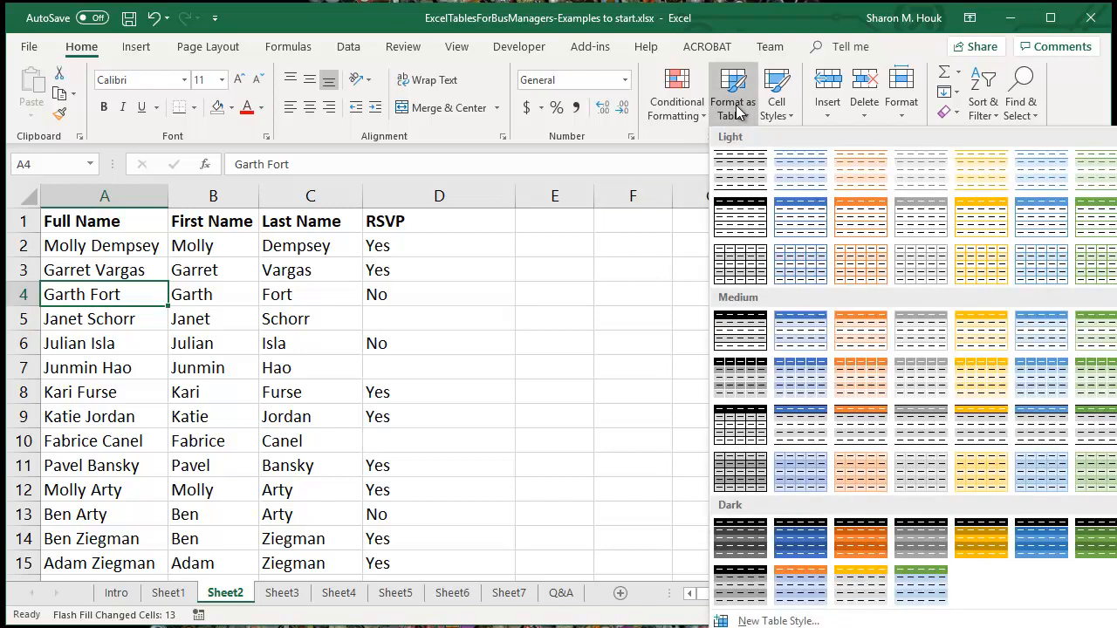
{"action": "left_click", "coordinate": [845, 218]}
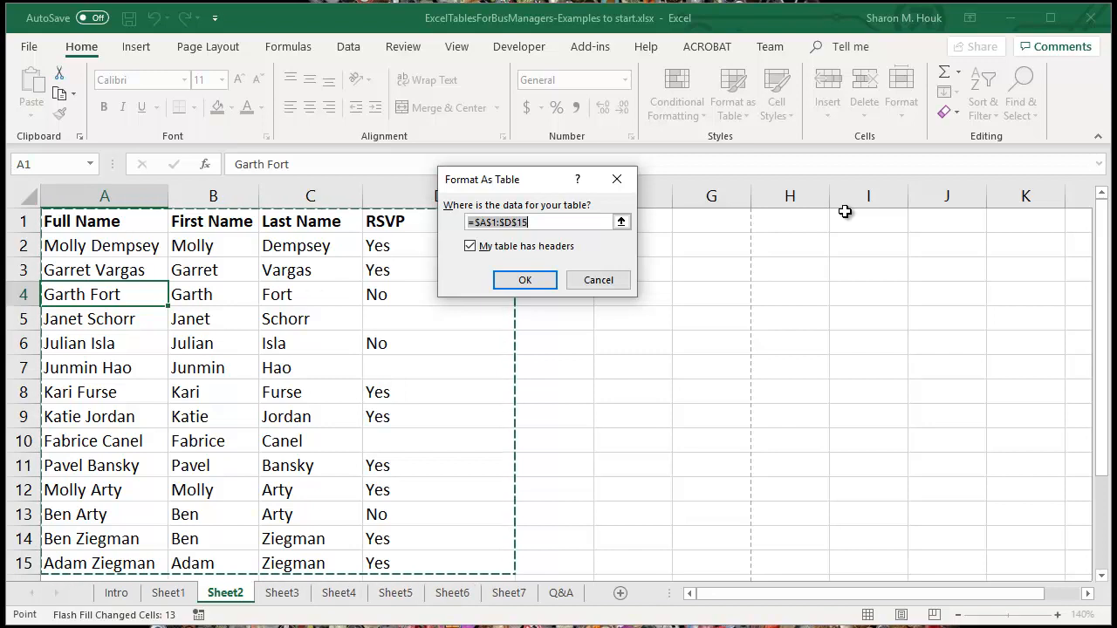
{"action": "left_click", "coordinate": [527, 281]}
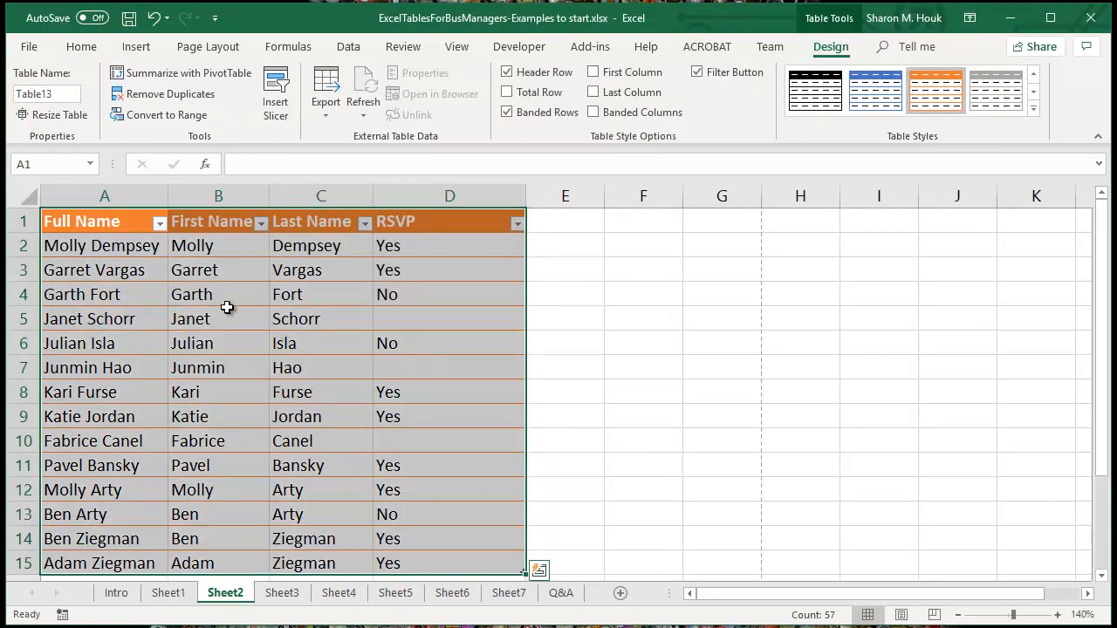
{"action": "left_click", "coordinate": [227, 310]}
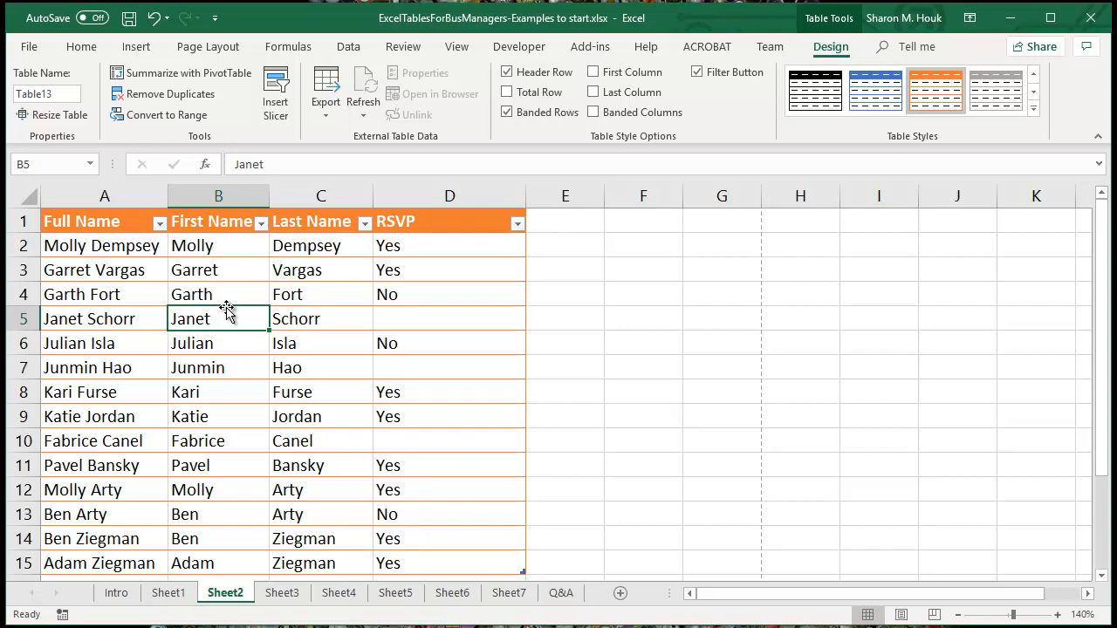
Step: Sort the table by Last Name from A to Z, and re-sort it by First Name from A to Z
{"action": "left_click", "coordinate": [364, 224]}
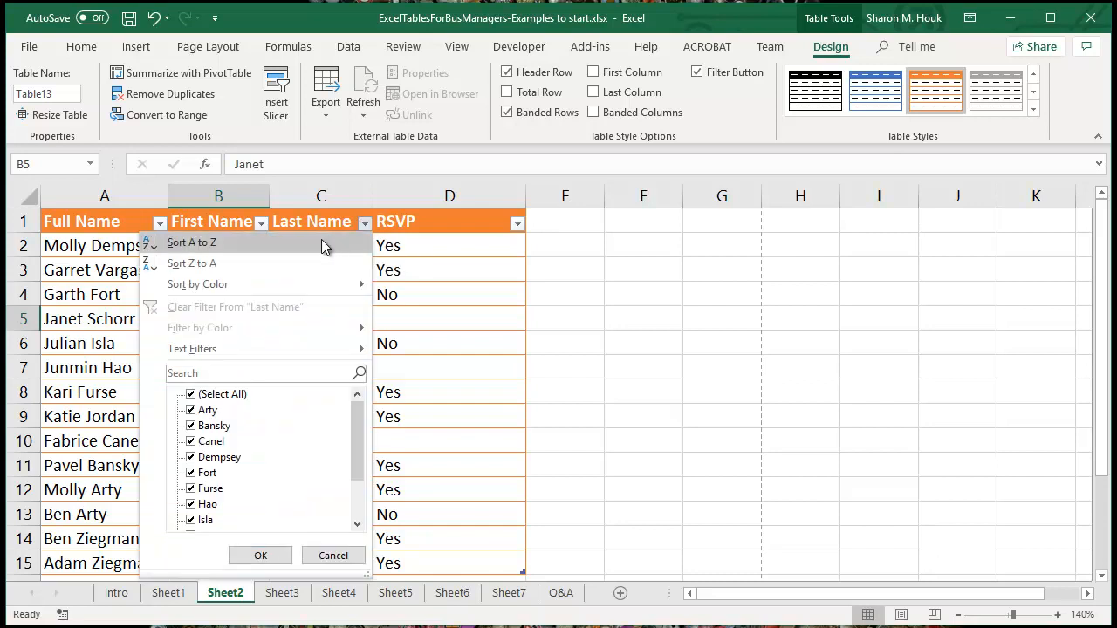
{"action": "left_click", "coordinate": [324, 242]}
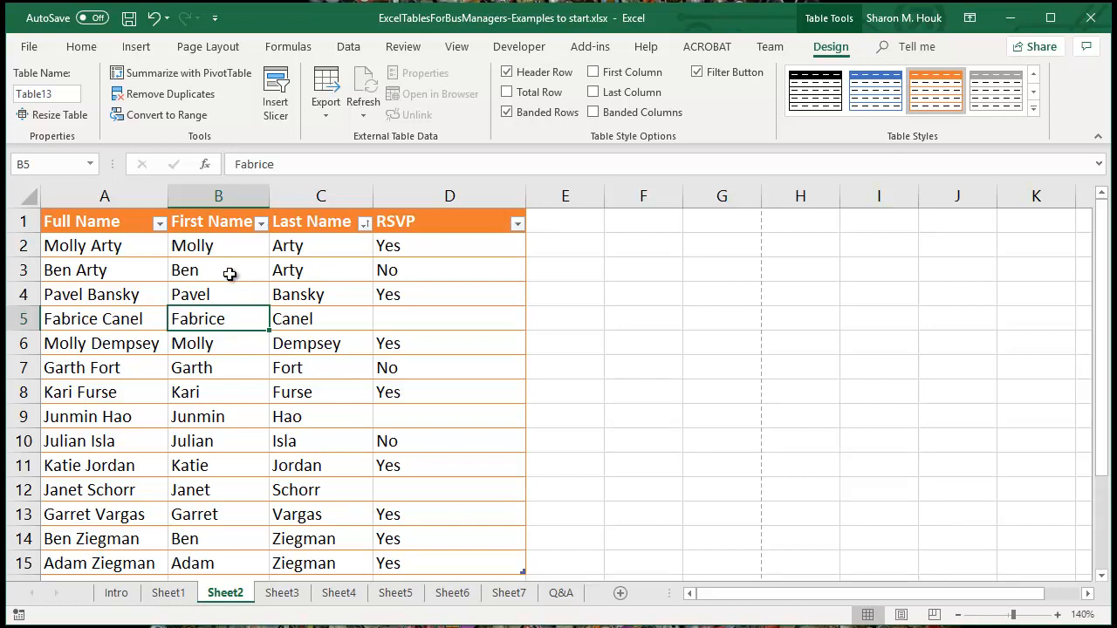
{"action": "left_click", "coordinate": [261, 224]}
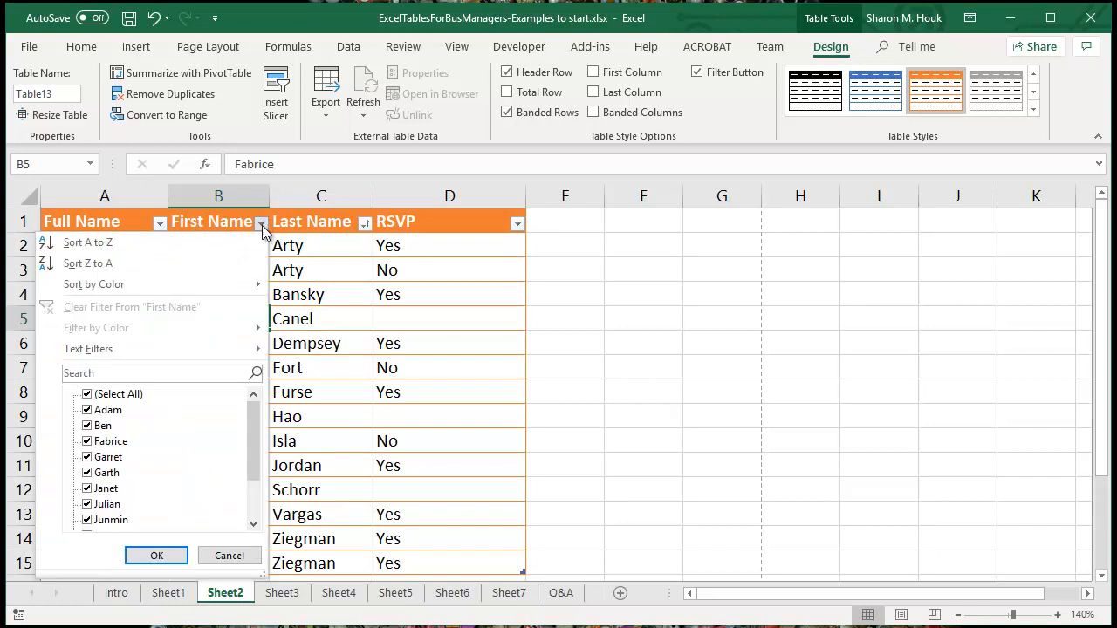
{"action": "left_click", "coordinate": [239, 242]}
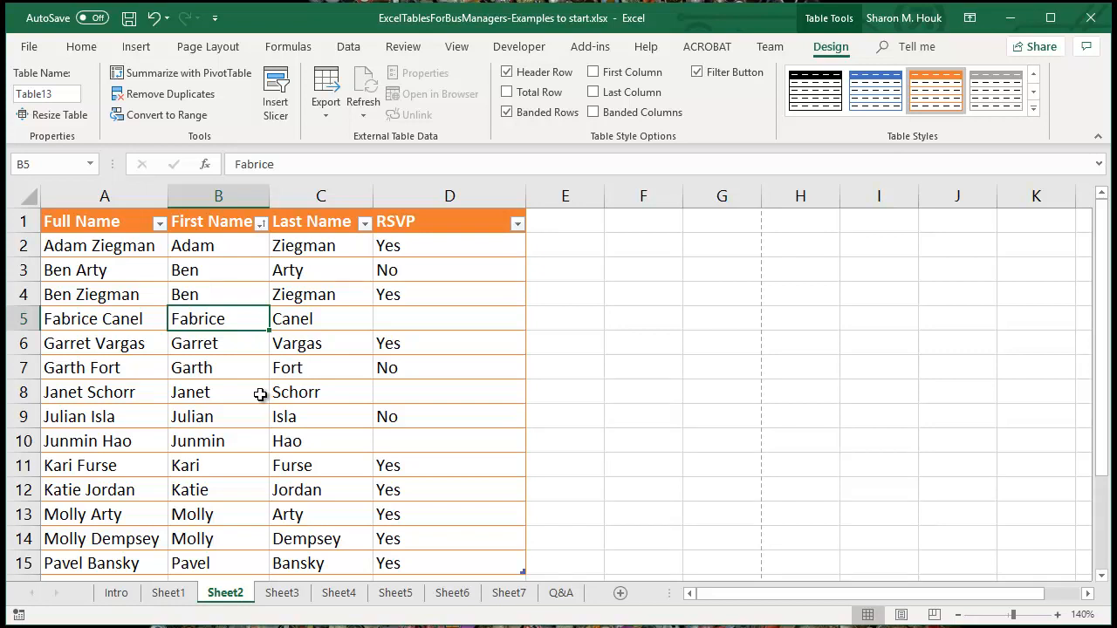
Step: Apply a custom sort to the table by Last Name and then by First Name, both on cell values from A to Z
{"action": "left_click", "coordinate": [82, 47]}
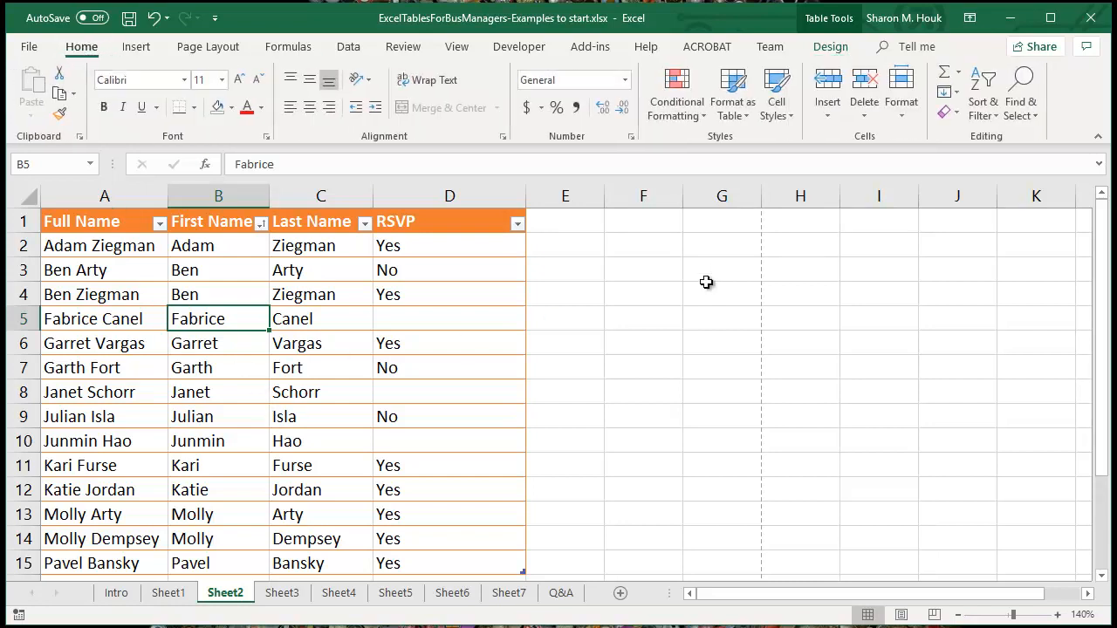
{"action": "left_click", "coordinate": [991, 104]}
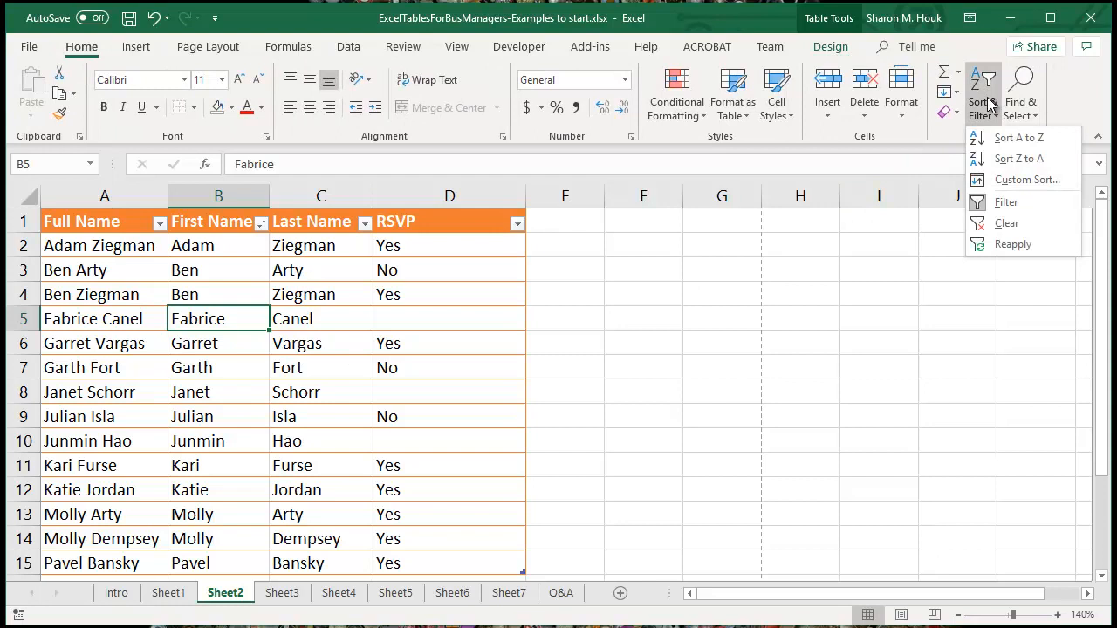
{"action": "left_click", "coordinate": [1017, 181]}
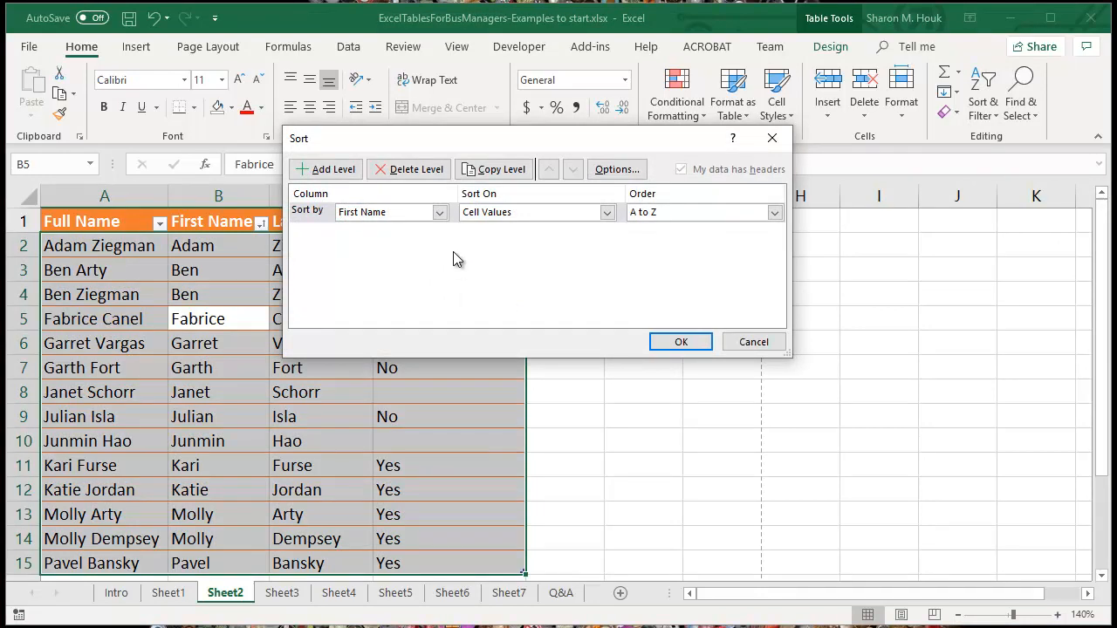
{"action": "left_click", "coordinate": [442, 212]}
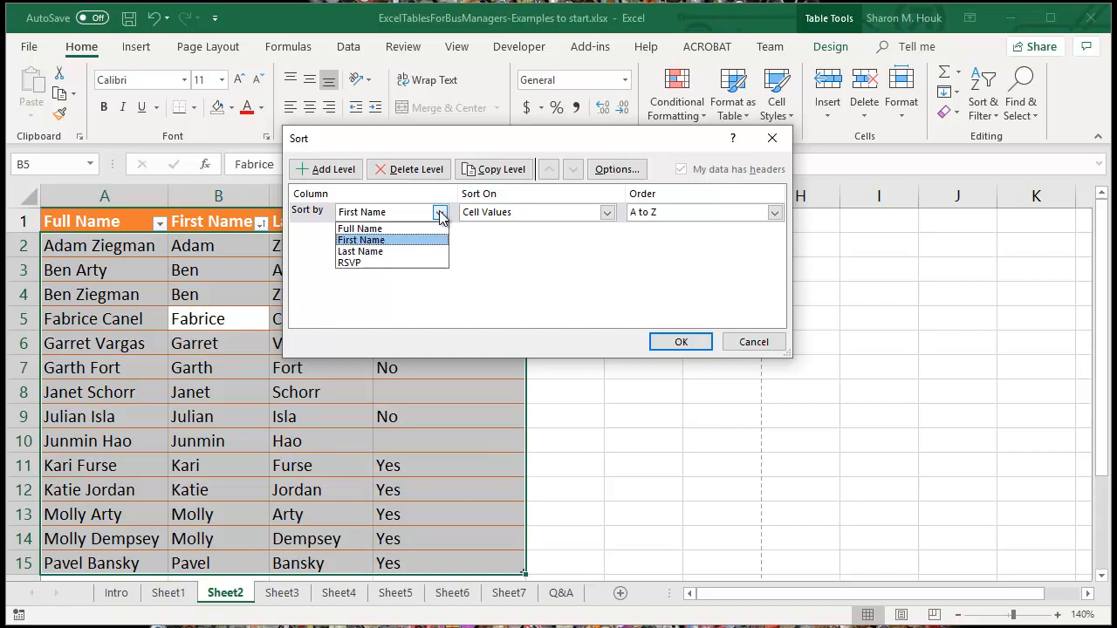
{"action": "left_click", "coordinate": [416, 252]}
{"action": "left_click", "coordinate": [324, 169]}
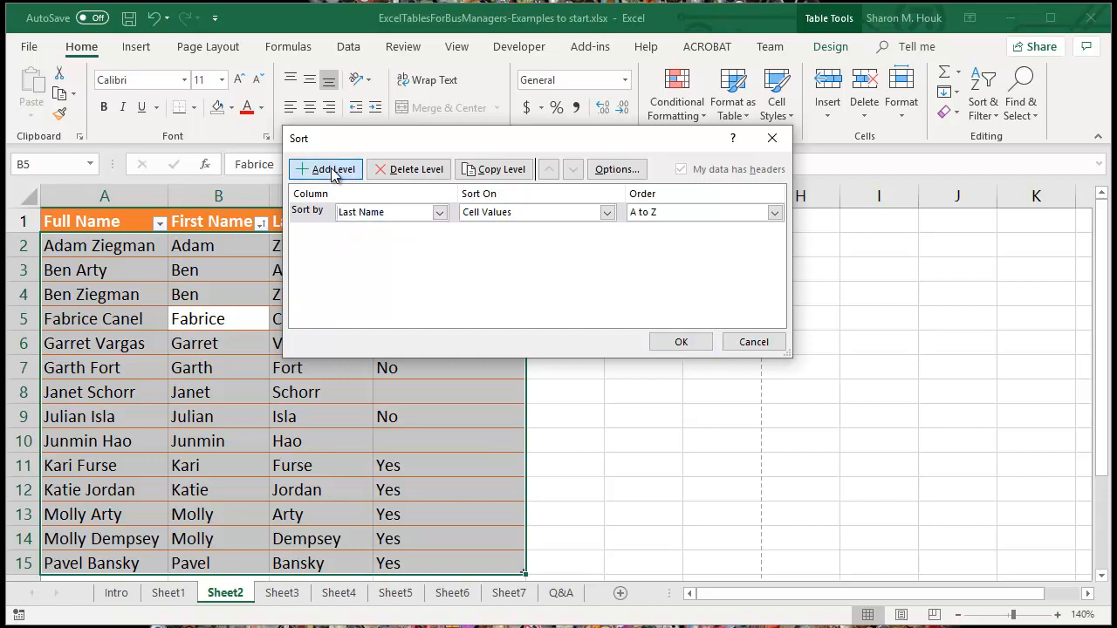
{"action": "left_click", "coordinate": [439, 232]}
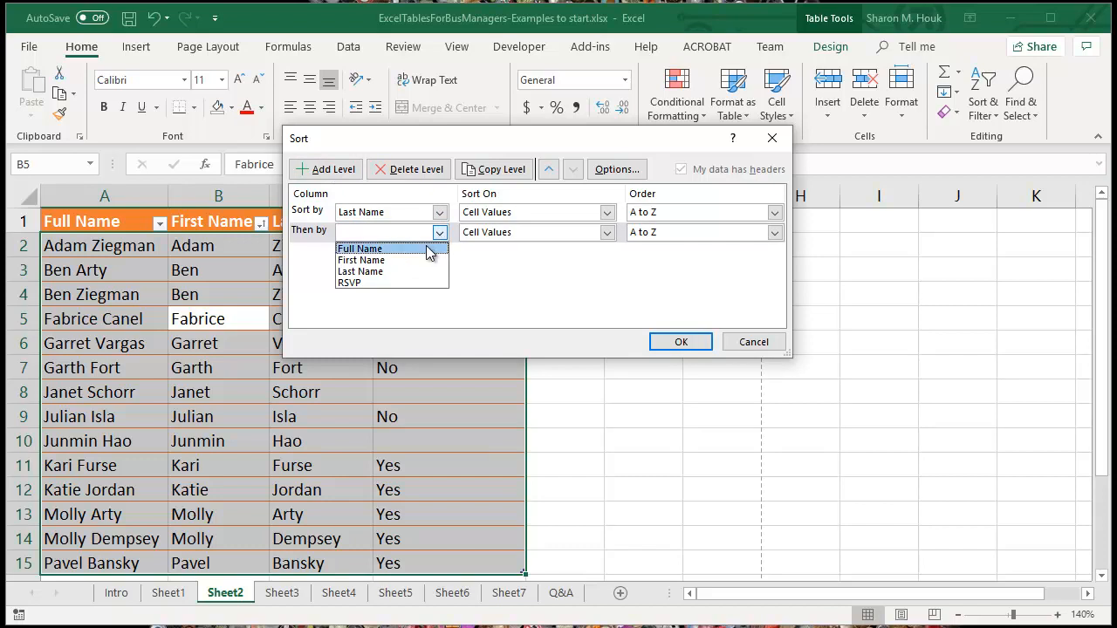
{"action": "left_click", "coordinate": [417, 261]}
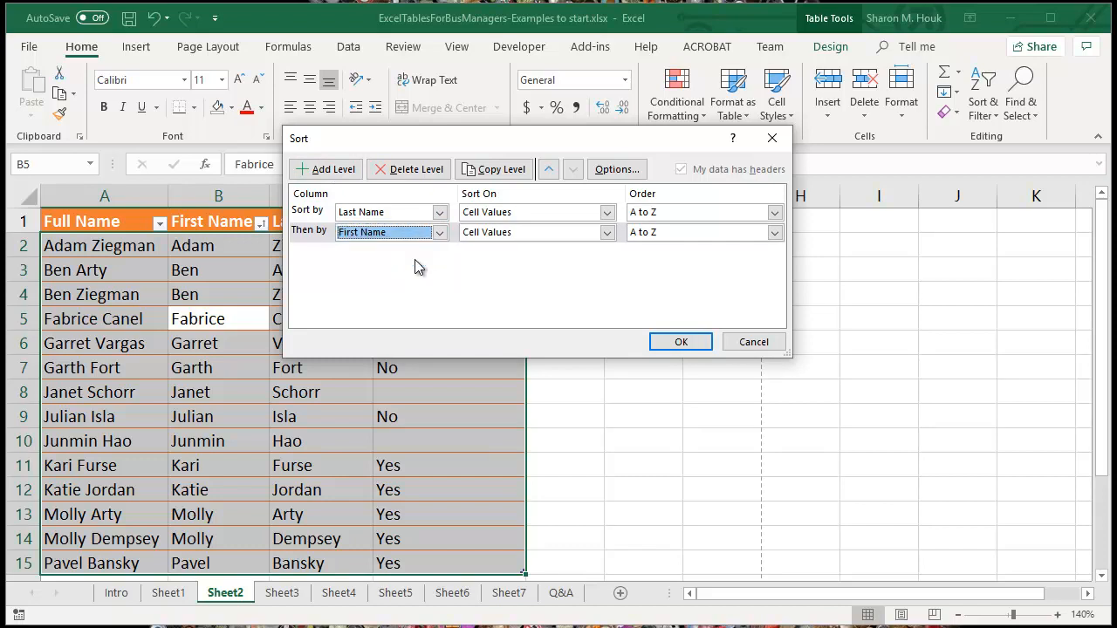
{"action": "left_click", "coordinate": [682, 342]}
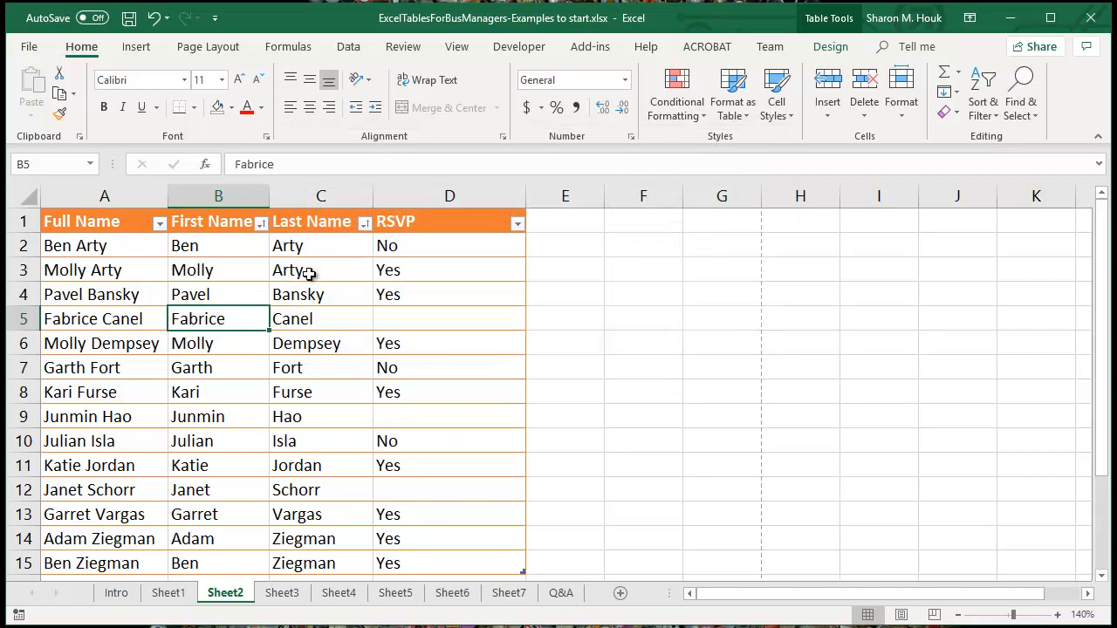
Step: Review the table's custom sort levels and close the sort settings without changes
{"action": "left_click", "coordinate": [225, 299]}
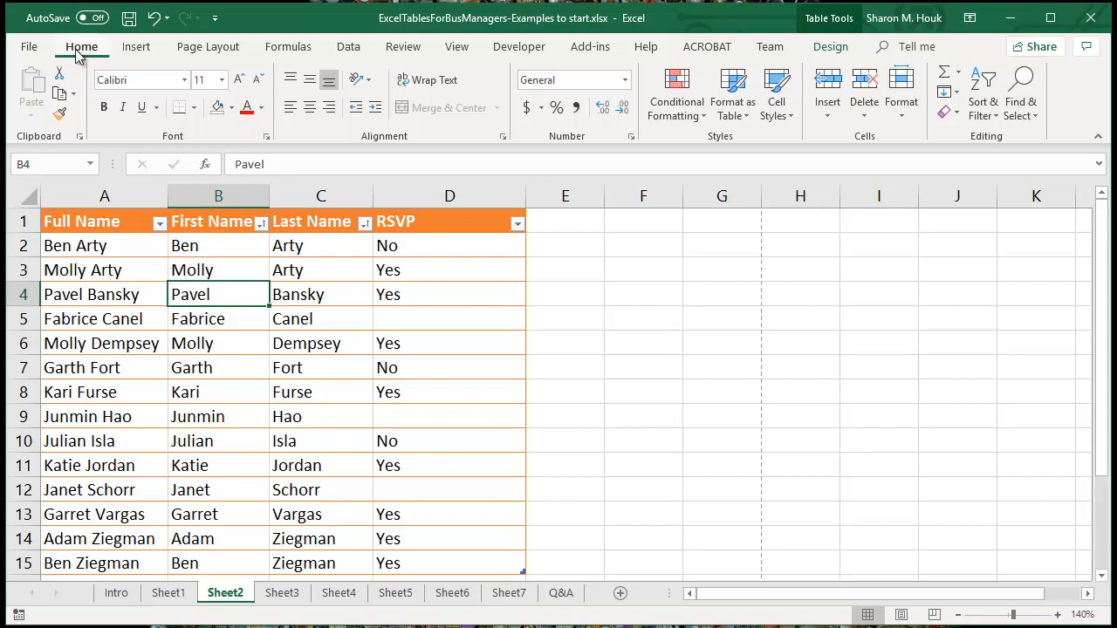
{"action": "left_click", "coordinate": [983, 108]}
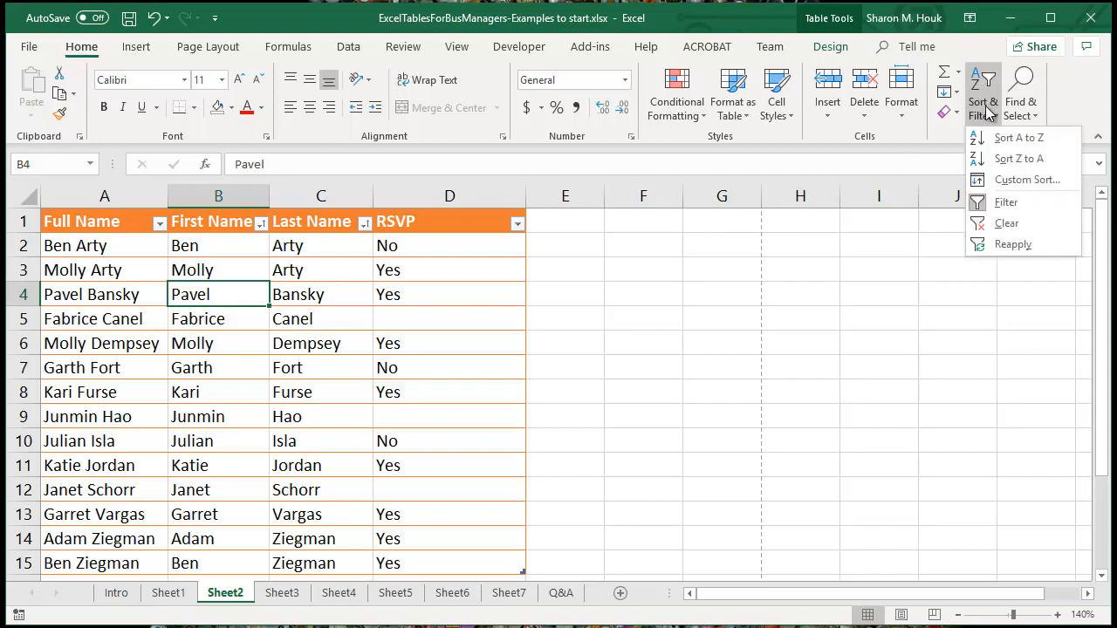
{"action": "left_click", "coordinate": [1004, 179]}
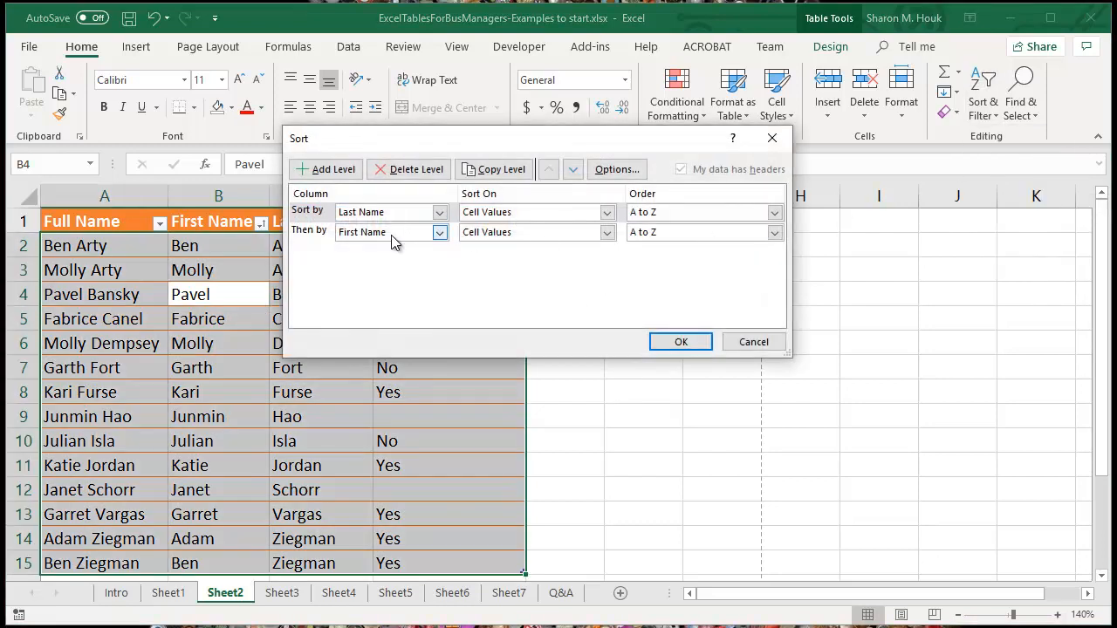
{"action": "left_click", "coordinate": [772, 138]}
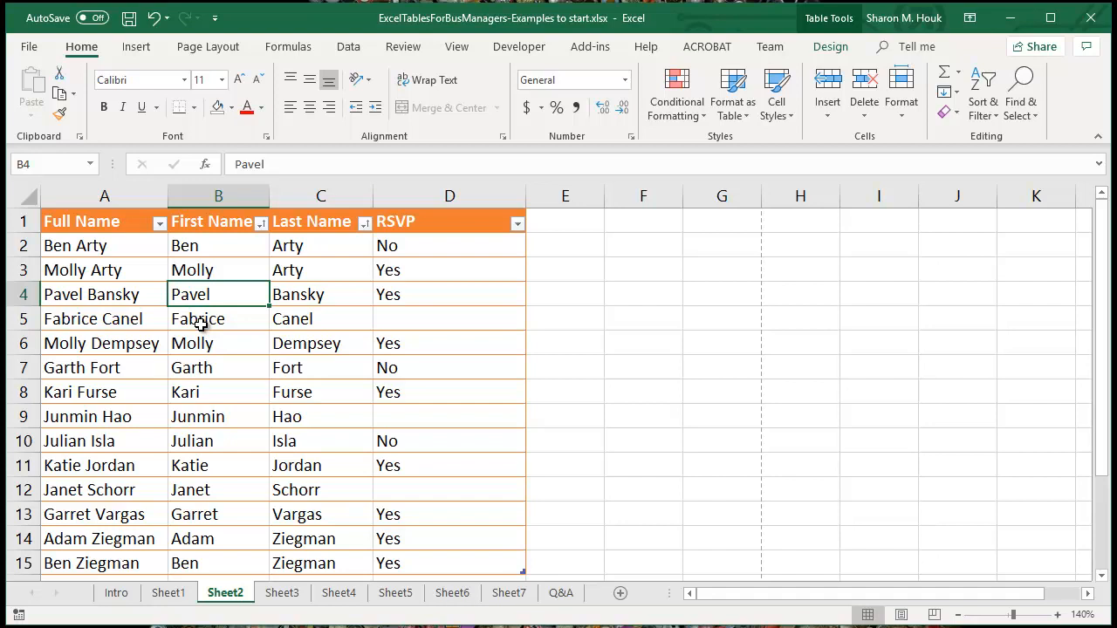
Step: Filter the RSVP column to show only Yes responses
{"action": "left_click", "coordinate": [517, 225]}
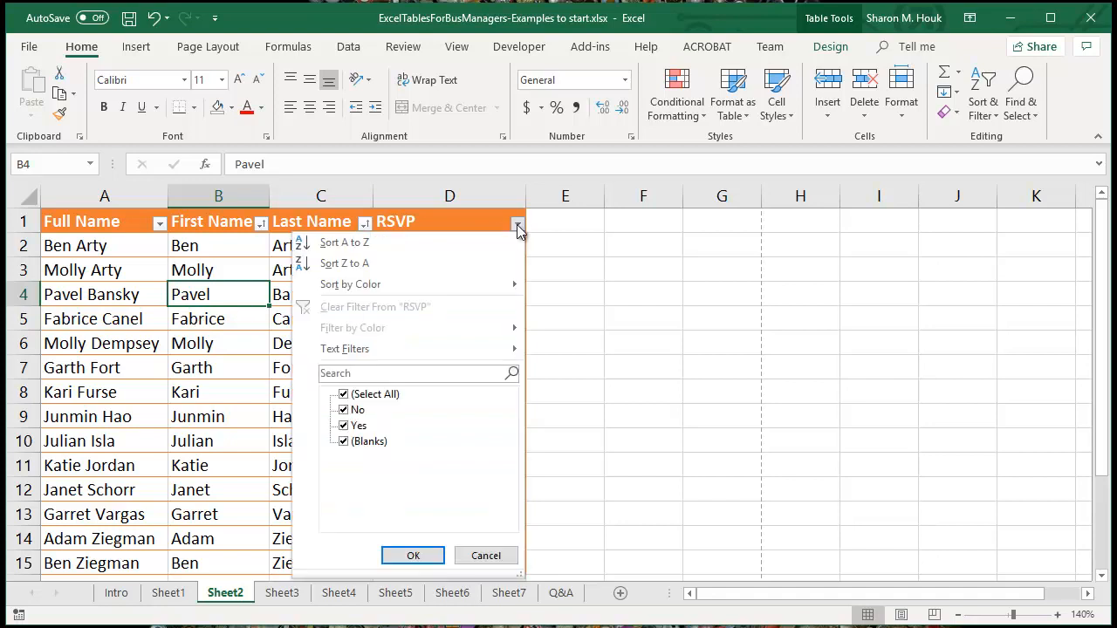
{"action": "left_click", "coordinate": [392, 396]}
{"action": "left_click", "coordinate": [345, 425]}
{"action": "left_click", "coordinate": [407, 557]}
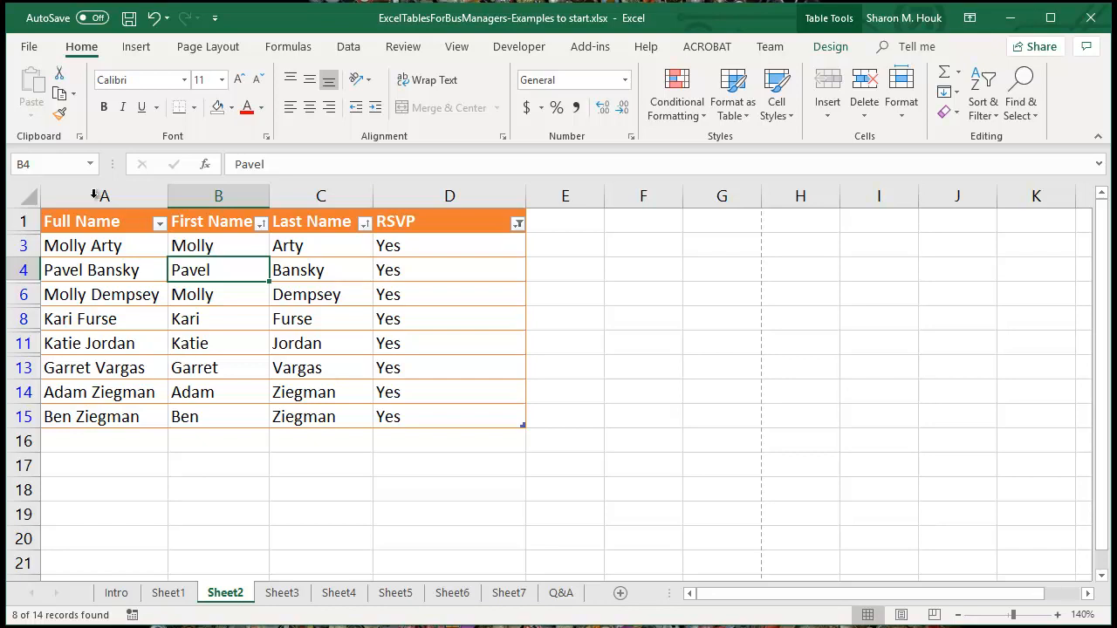
Step: Check the print preview of the filtered table and return to the worksheet
{"action": "left_click", "coordinate": [33, 49]}
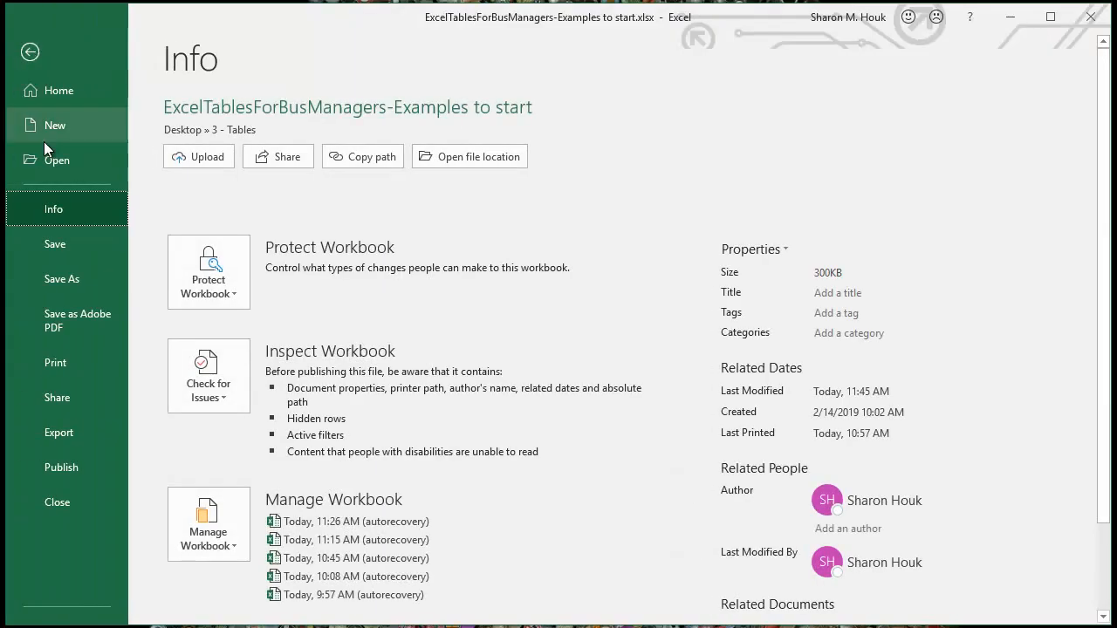
{"action": "left_click", "coordinate": [79, 365]}
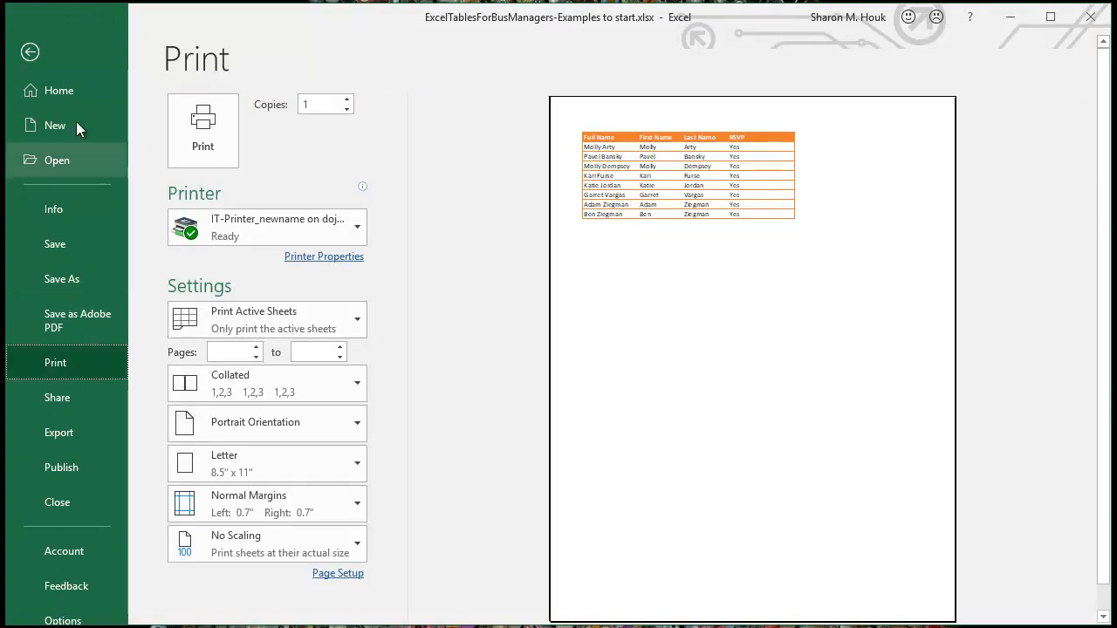
{"action": "left_click", "coordinate": [30, 54]}
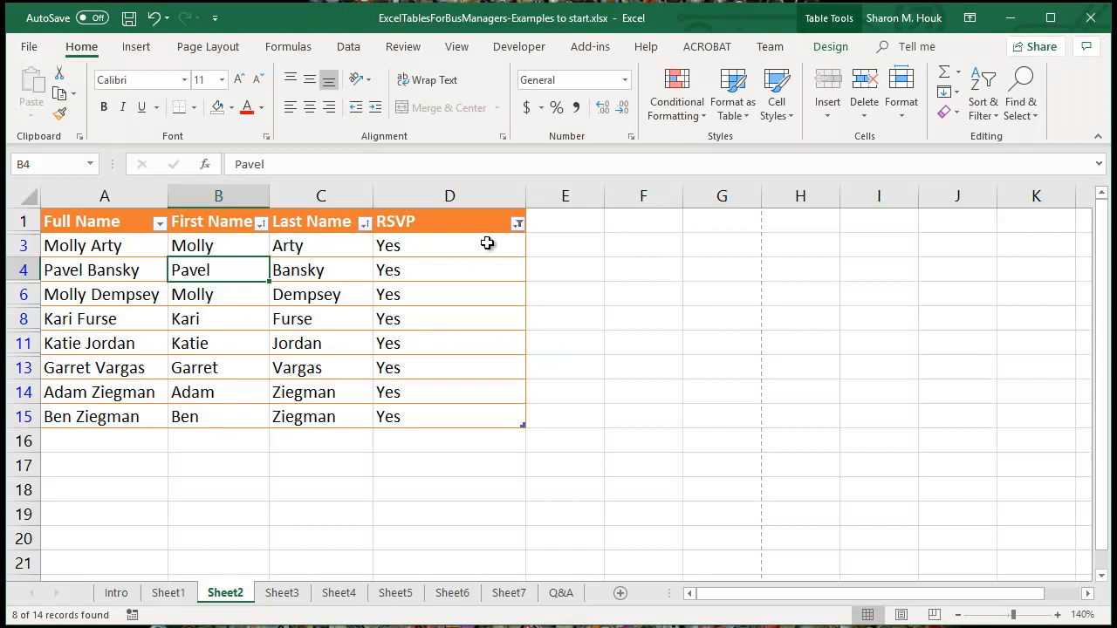
Step: Clear the filter from the RSVP column and check the guests whose RSVP cells are empty
{"action": "left_click", "coordinate": [518, 225]}
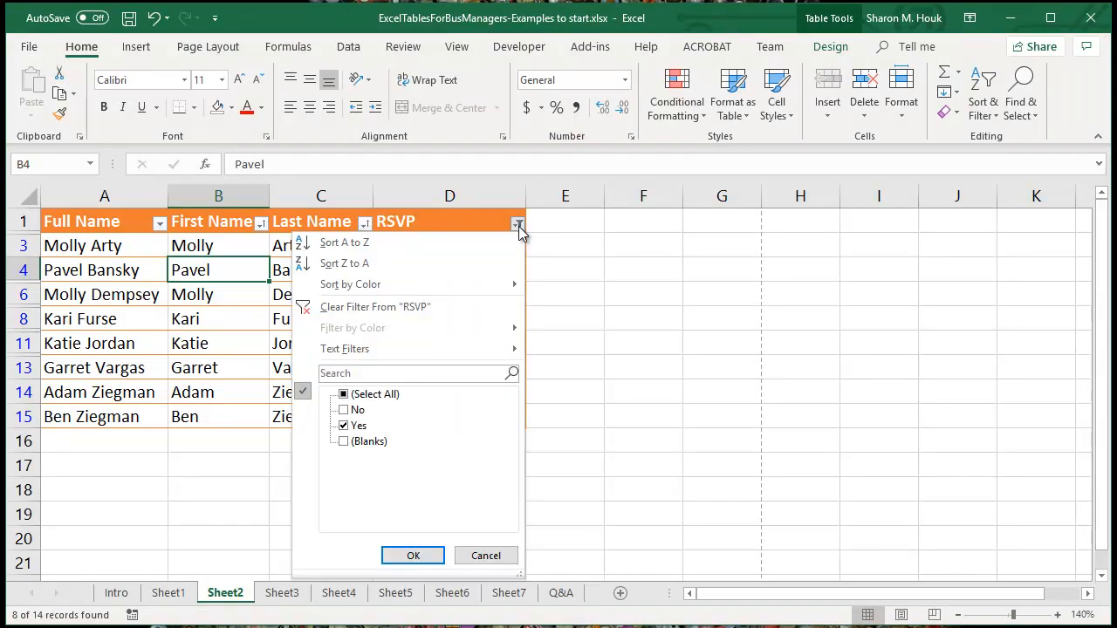
{"action": "left_click", "coordinate": [440, 308]}
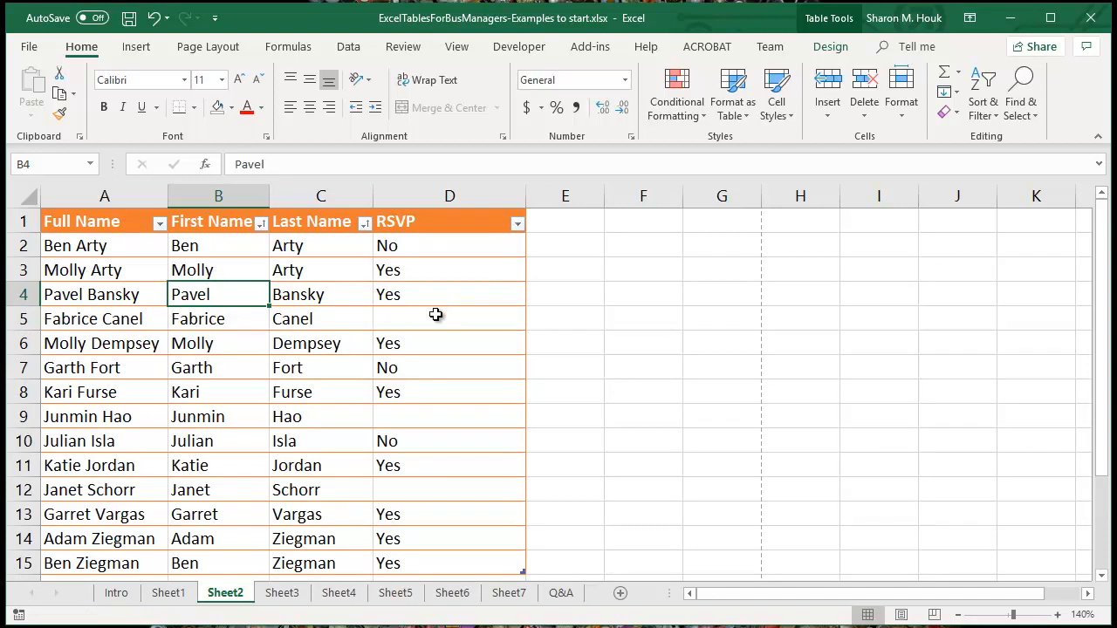
{"action": "left_click", "coordinate": [436, 316]}
{"action": "left_click", "coordinate": [429, 419]}
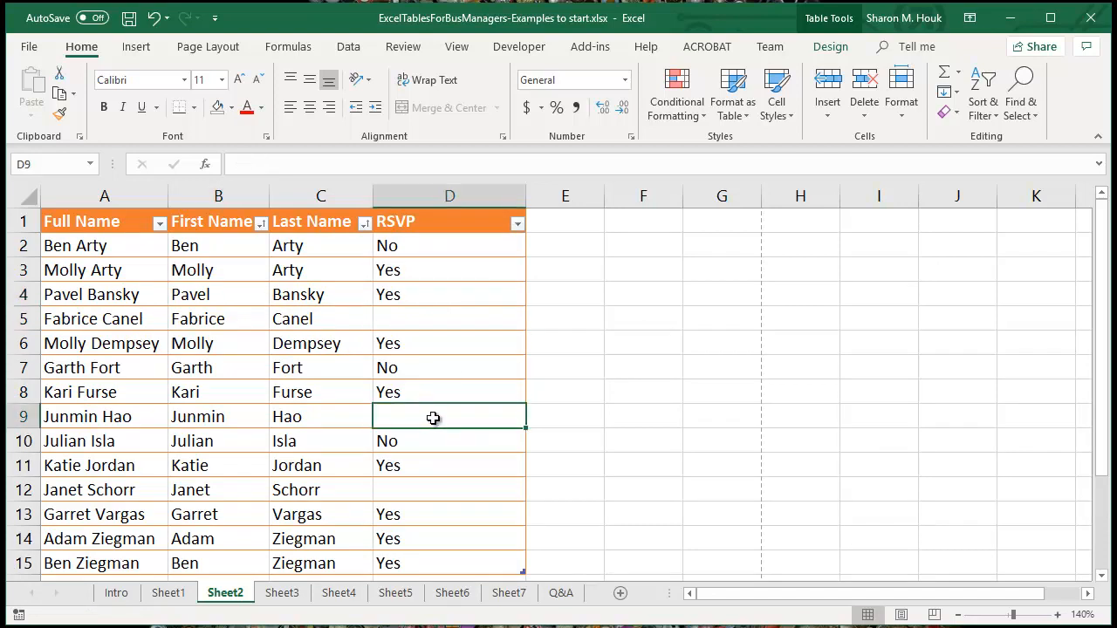
{"action": "left_click", "coordinate": [427, 496]}
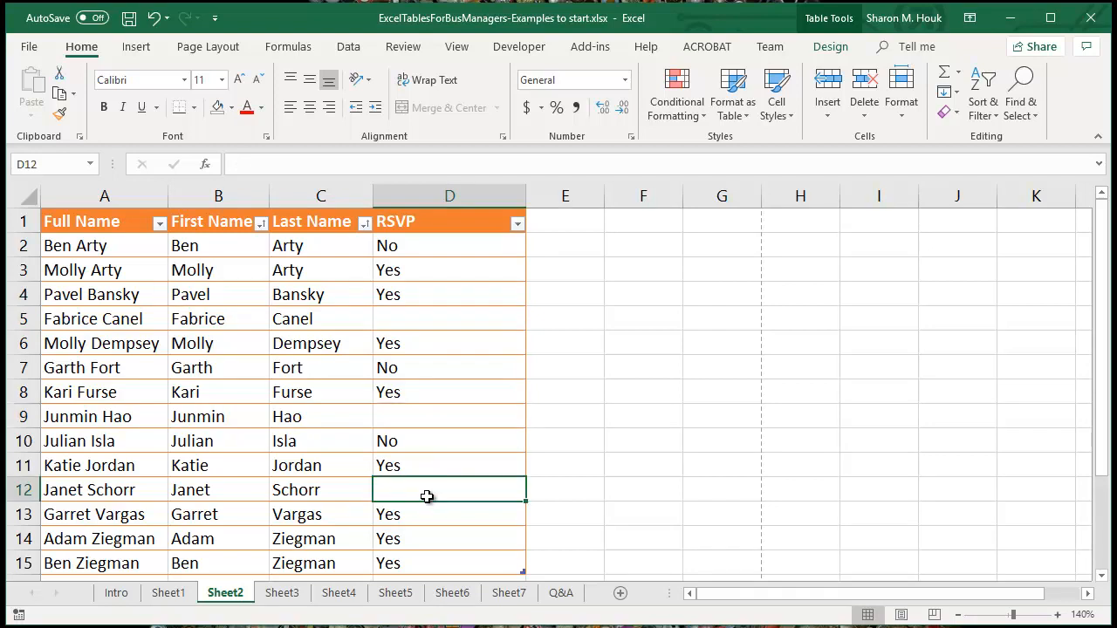
Step: Filter the RSVP column to show only blank responses
{"action": "left_click", "coordinate": [518, 224]}
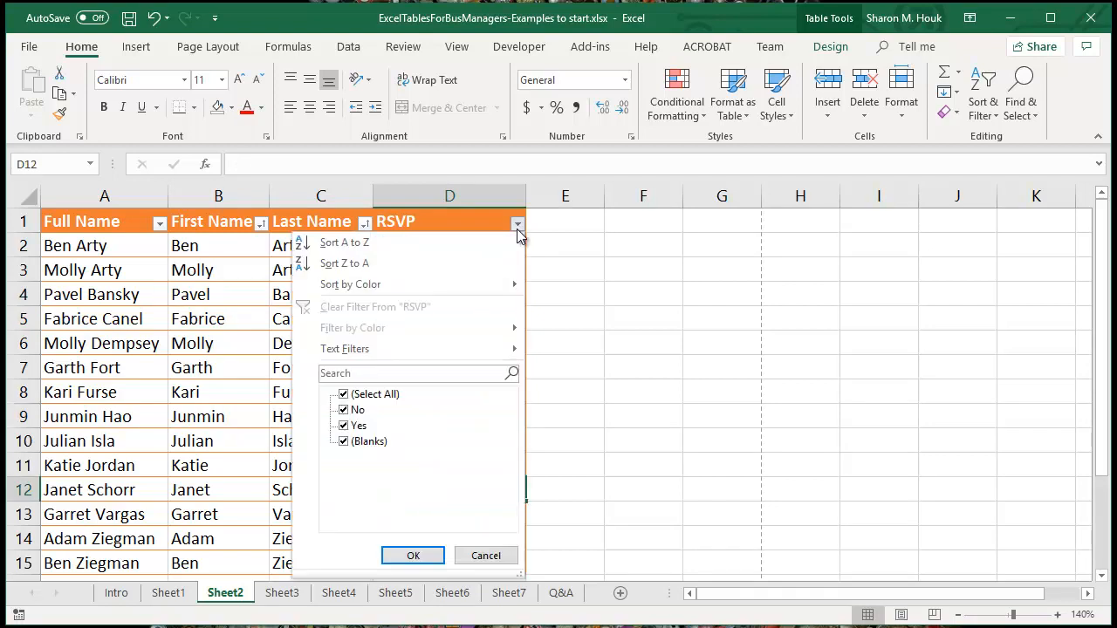
{"action": "left_click", "coordinate": [384, 396]}
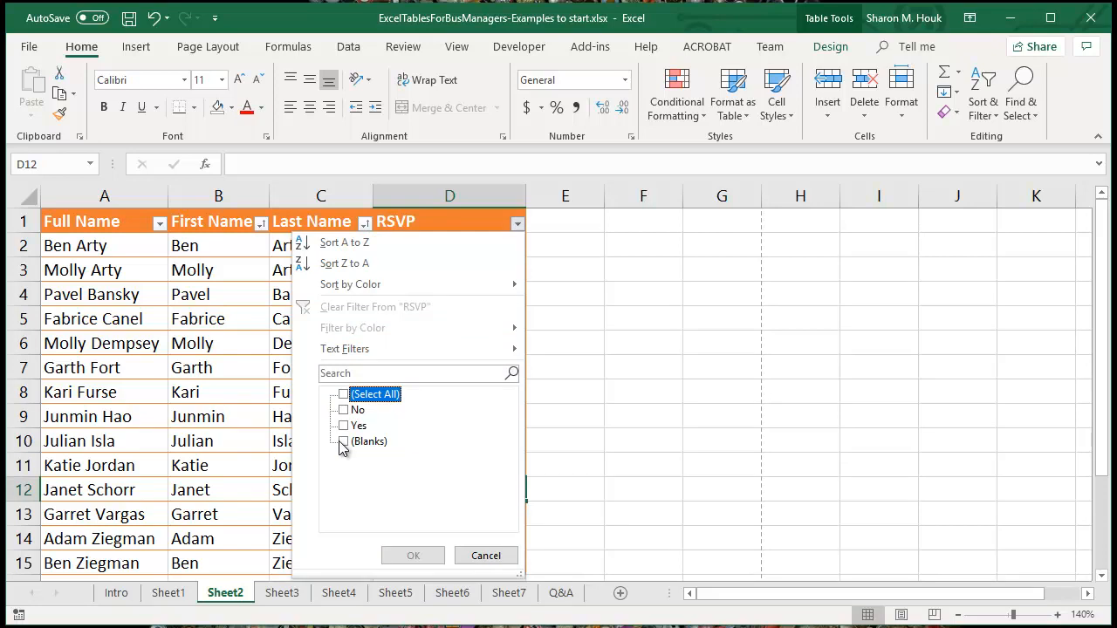
{"action": "left_click", "coordinate": [343, 442]}
{"action": "left_click", "coordinate": [411, 556]}
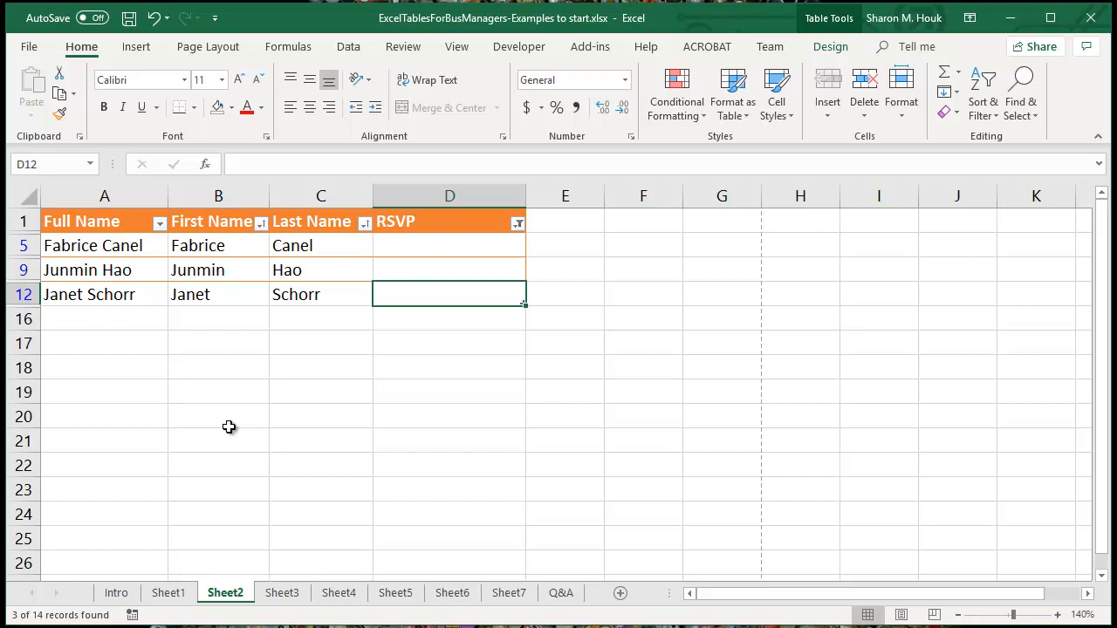
Step: Format the Sheet3 data in A1:H75 as a table with headers, using a light gray style with a solid header row
{"action": "left_click", "coordinate": [284, 593]}
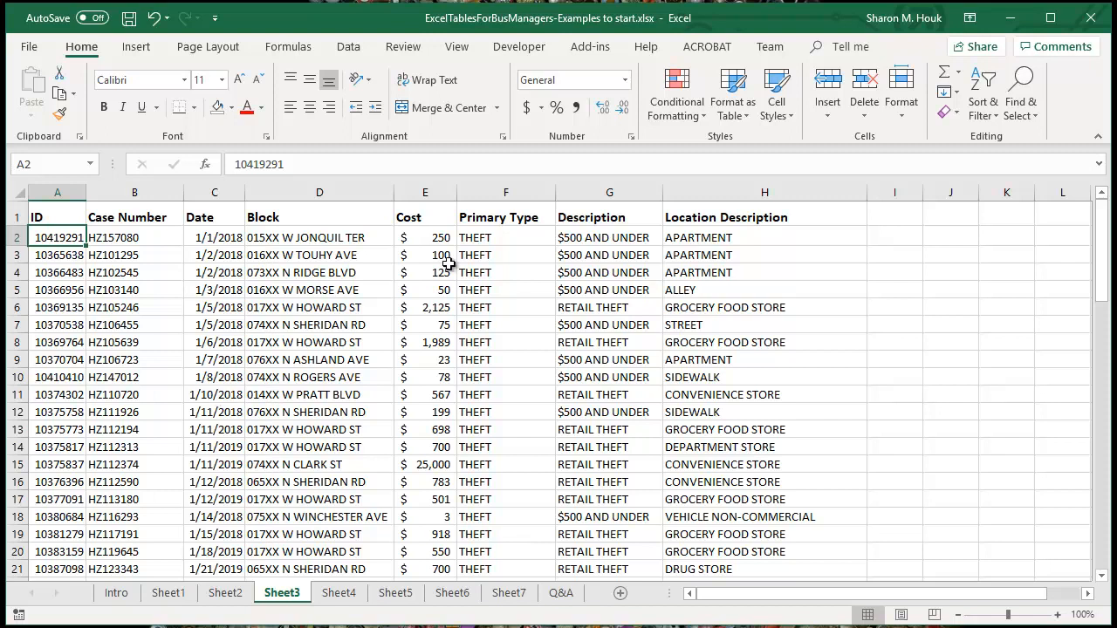
{"action": "left_click", "coordinate": [733, 103]}
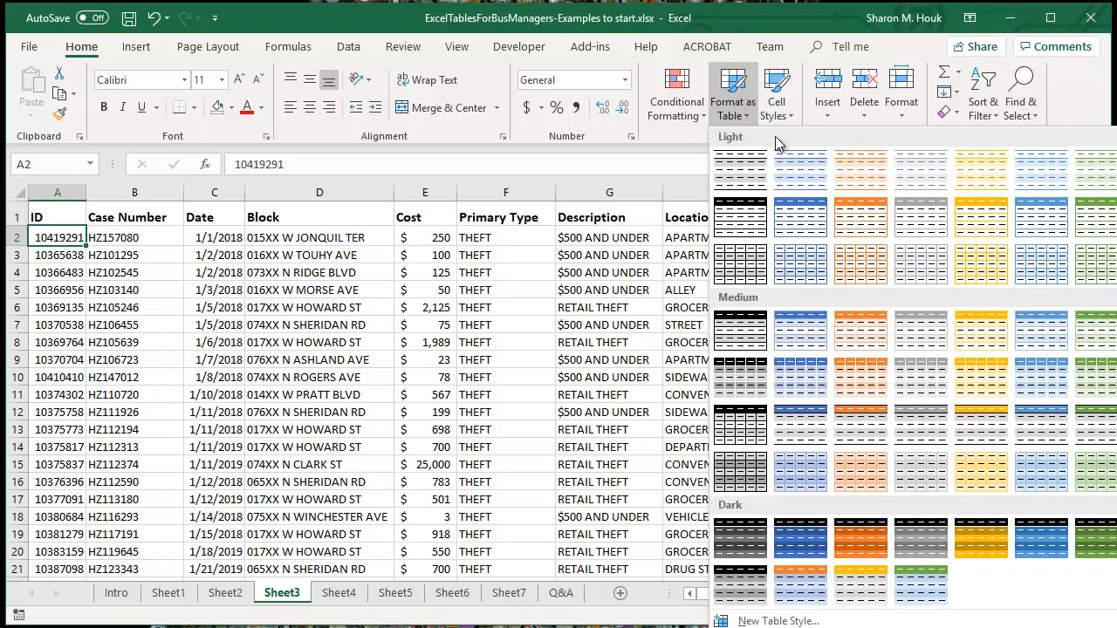
{"action": "left_click", "coordinate": [910, 214]}
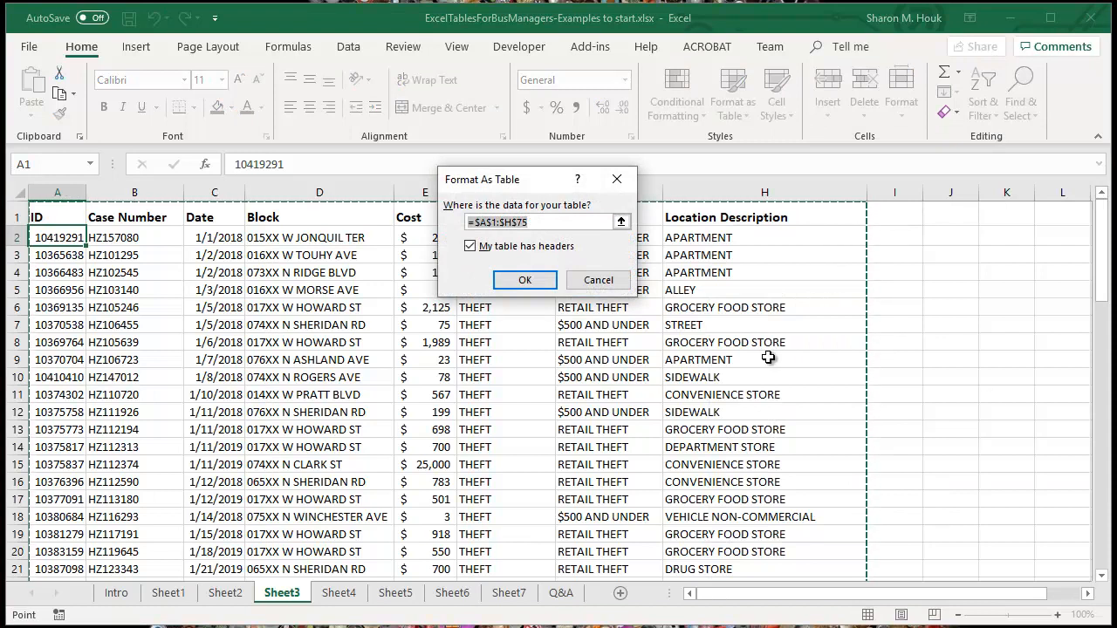
{"action": "mouse_move", "coordinate": [1101, 262]}
{"action": "left_mouse_down"}
{"action": "mouse_move", "coordinate": [1089, 553]}
{"action": "mouse_move", "coordinate": [1093, 263]}
{"action": "left_mouse_up"}
{"action": "left_click", "coordinate": [525, 280]}
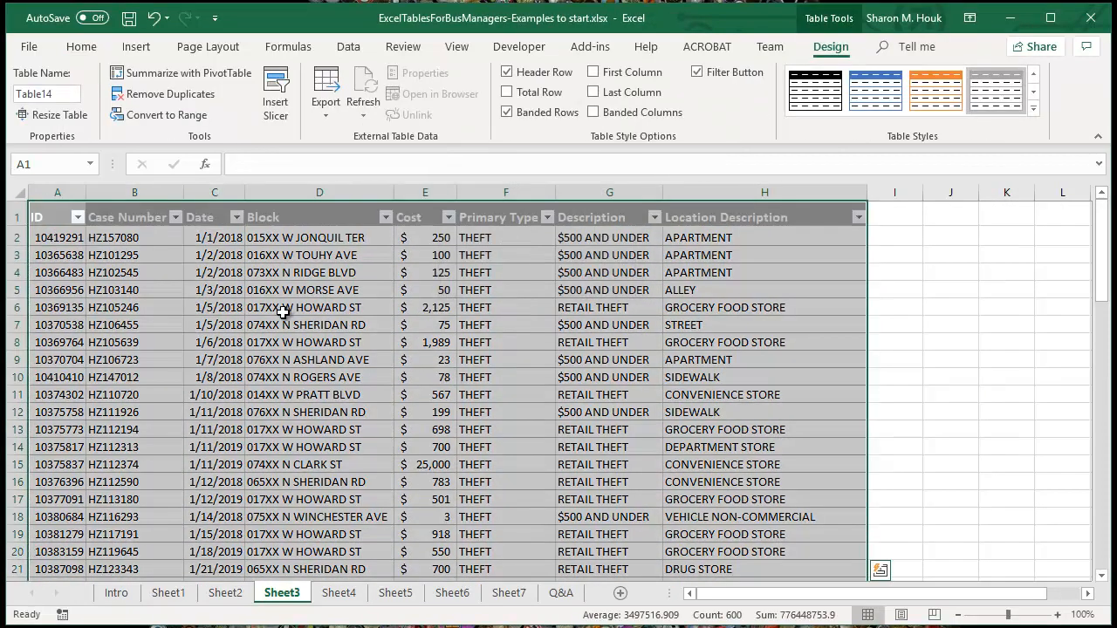
{"action": "left_click", "coordinate": [284, 313]}
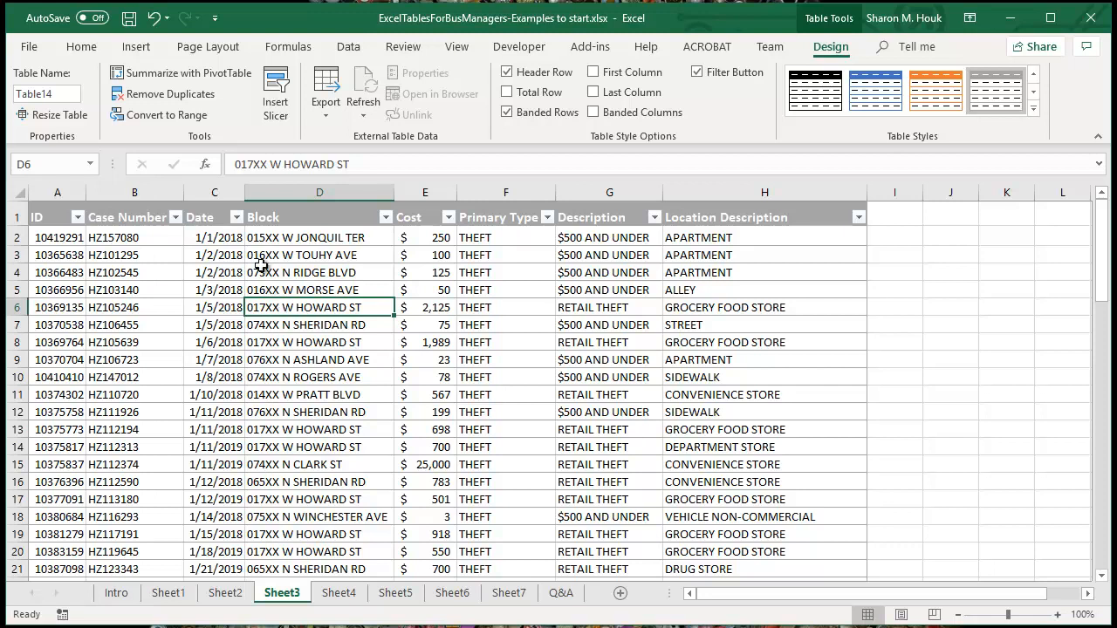
Step: Filter the Date column with a built-in date filter so that only 2019 records are listed
{"action": "left_click", "coordinate": [236, 219]}
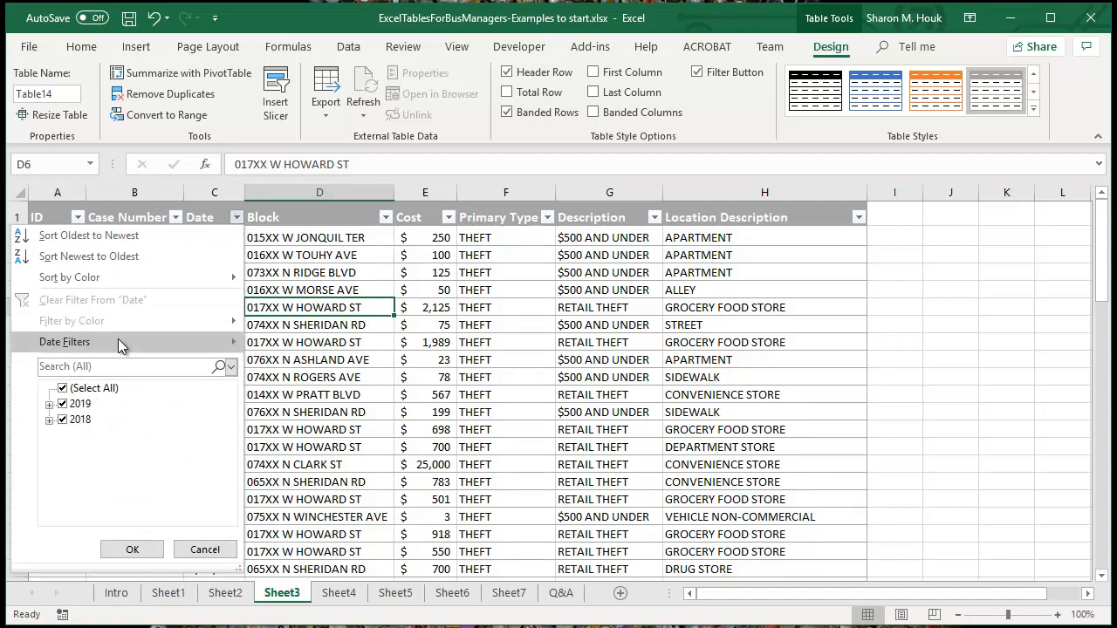
{"action": "mouse_move", "coordinate": [125, 346]}
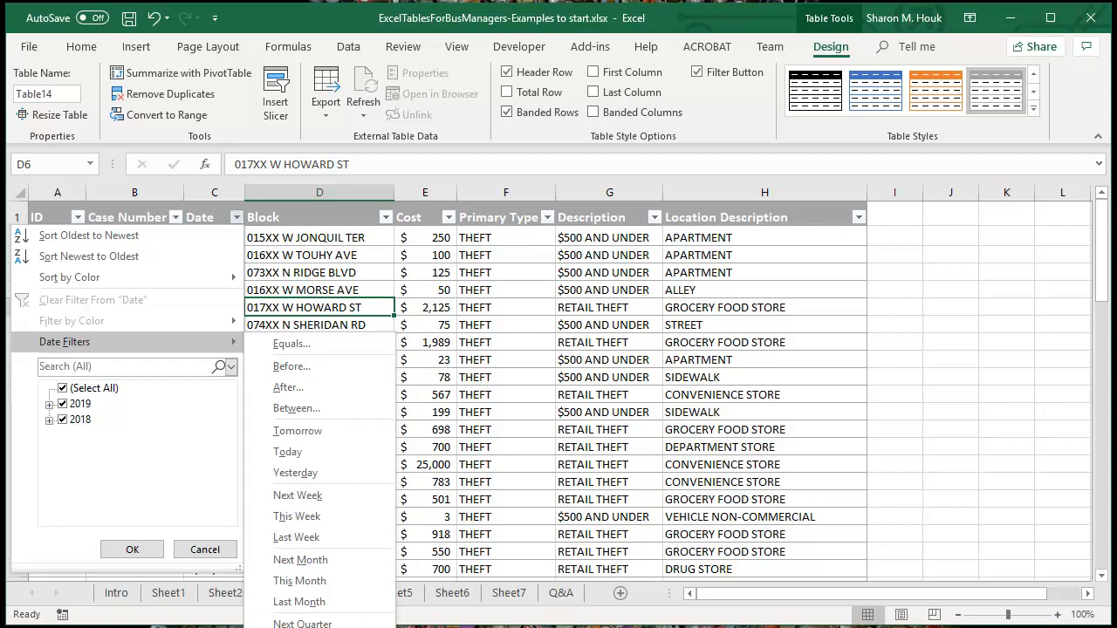
{"action": "left_click", "coordinate": [299, 626]}
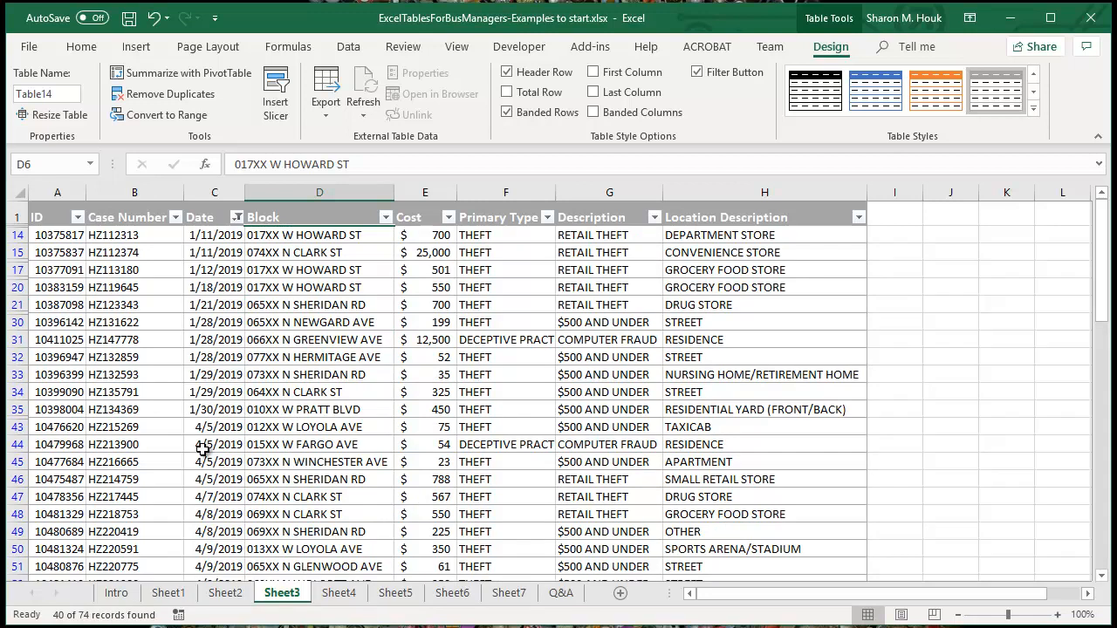
Step: Review the available date filters and clear the filter from the Date column
{"action": "left_click", "coordinate": [237, 218]}
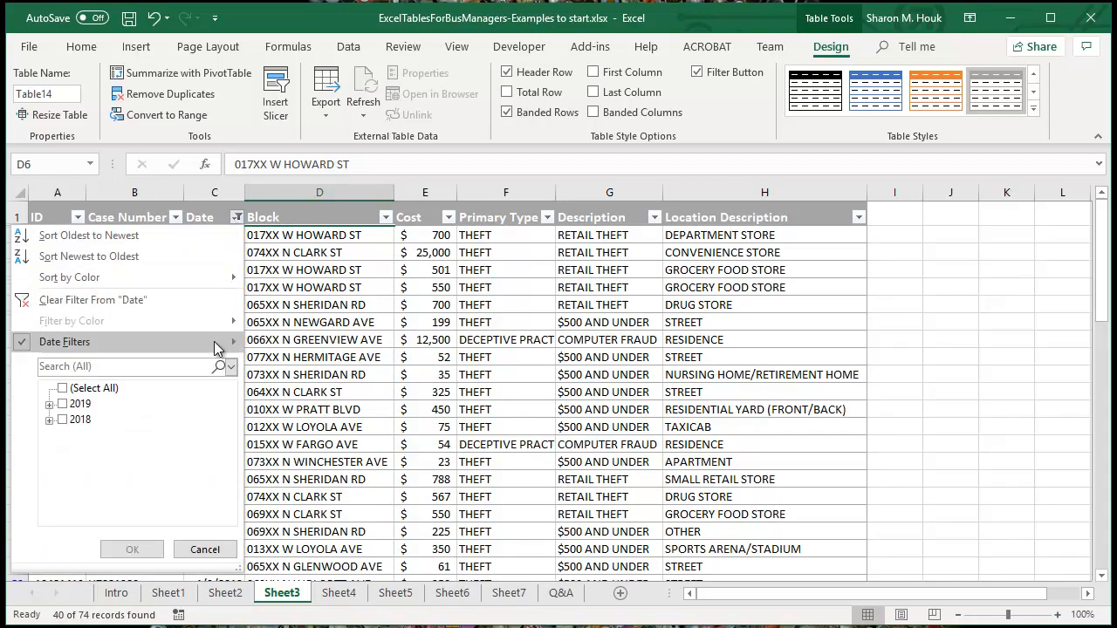
{"action": "mouse_move", "coordinate": [217, 347]}
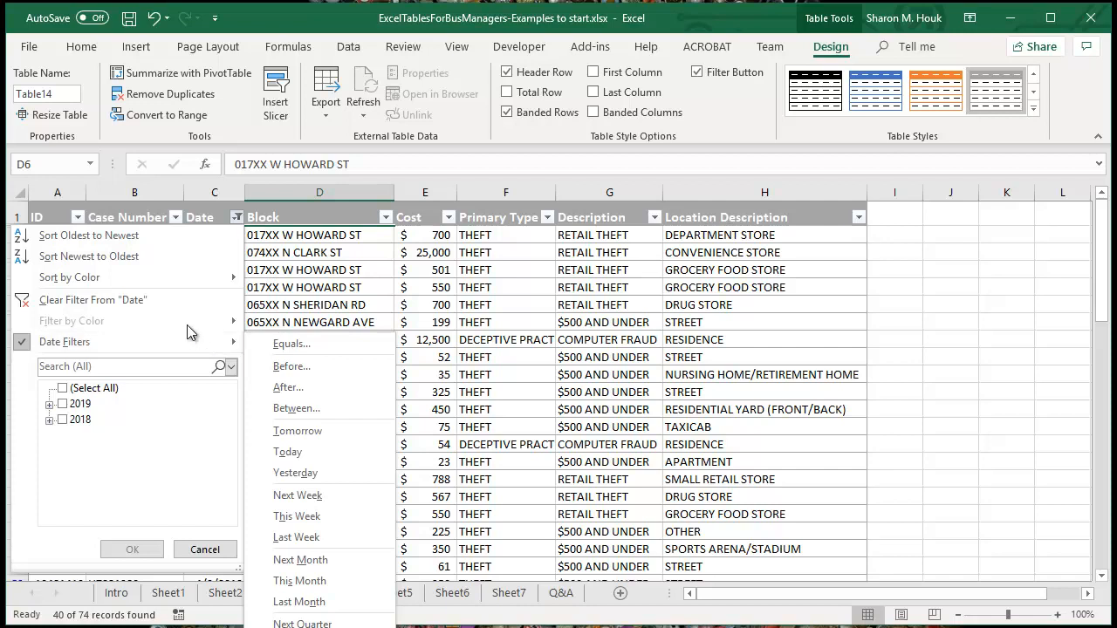
{"action": "left_click", "coordinate": [164, 300]}
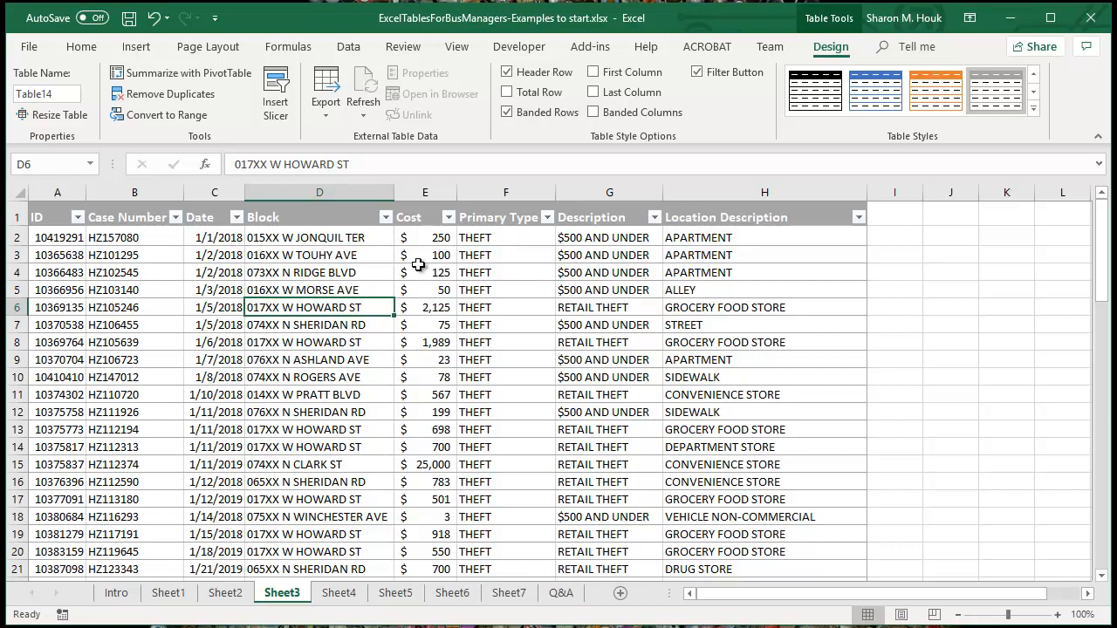
Step: Filter the Cost column to show only records between 100 and 200
{"action": "left_click", "coordinate": [447, 218]}
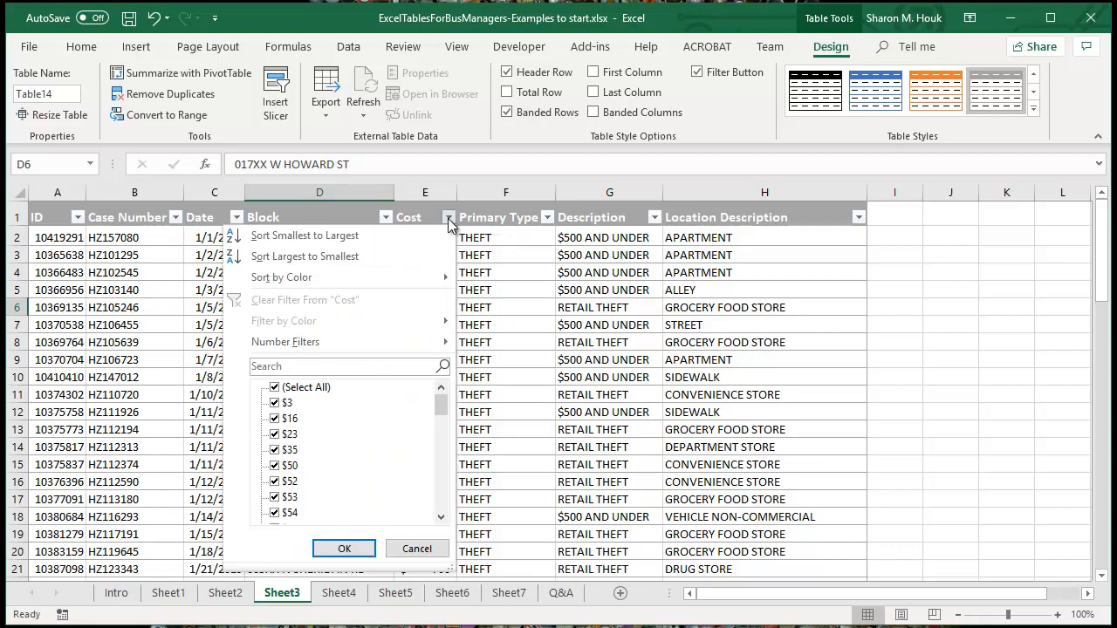
{"action": "mouse_move", "coordinate": [441, 406]}
{"action": "left_mouse_down"}
{"action": "mouse_move", "coordinate": [444, 512]}
{"action": "mouse_move", "coordinate": [448, 397]}
{"action": "left_mouse_up"}
{"action": "mouse_move", "coordinate": [395, 341]}
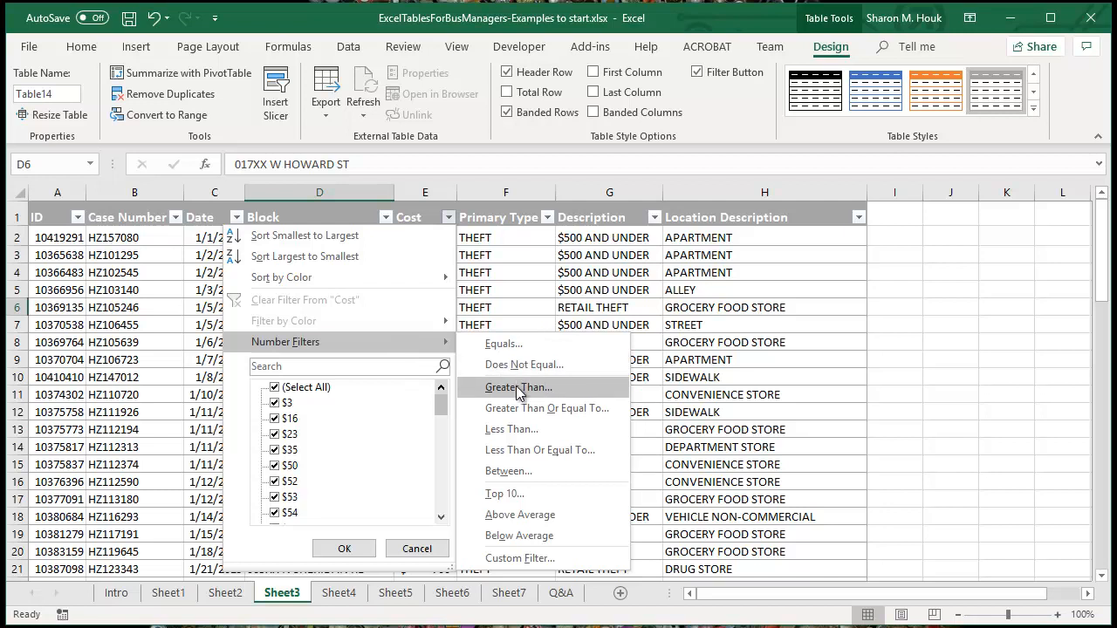
{"action": "left_click", "coordinate": [536, 471]}
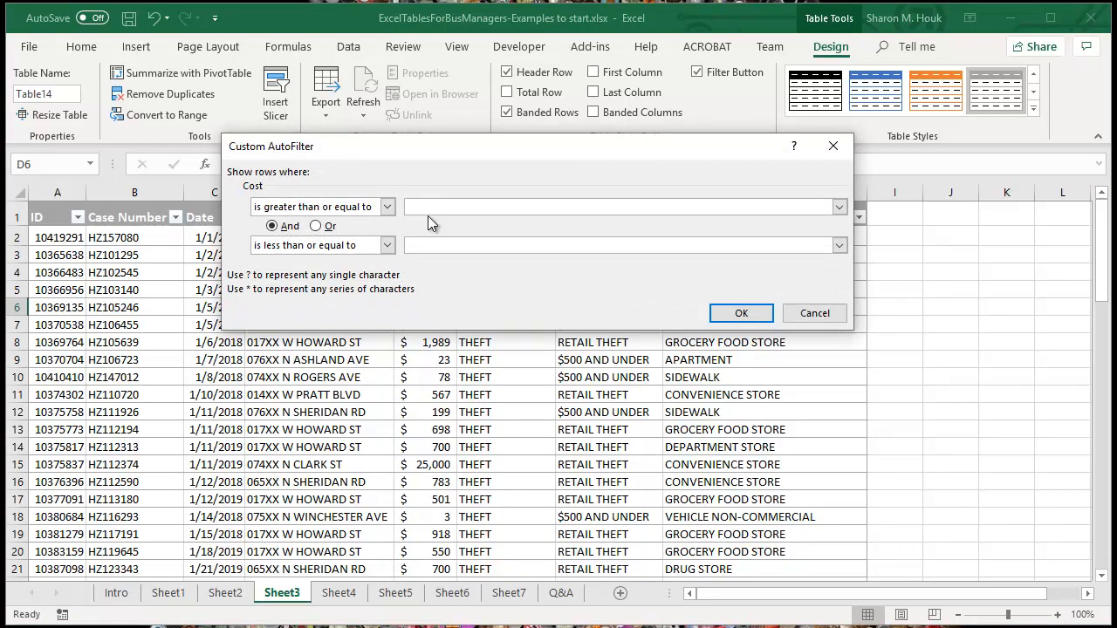
{"action": "type", "text": "100"}
{"action": "left_click", "coordinate": [425, 245]}
{"action": "type", "text": "200"}
{"action": "left_click", "coordinate": [731, 316]}
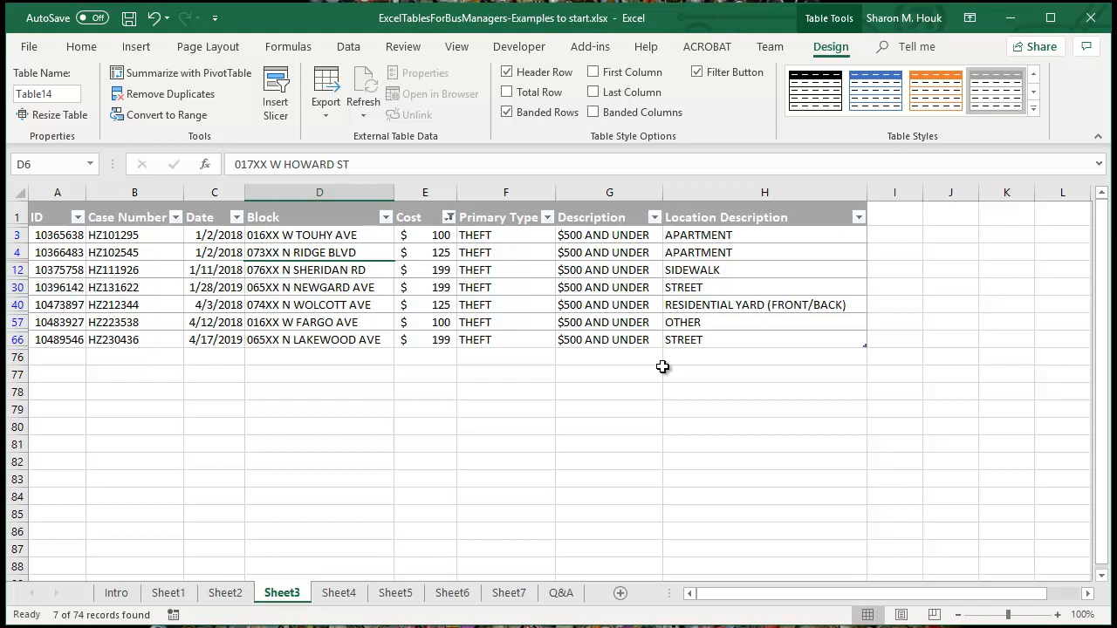
Step: Open Sheet4 and examine how grocery locations are worded in the Location Description column
{"action": "left_click", "coordinate": [339, 595]}
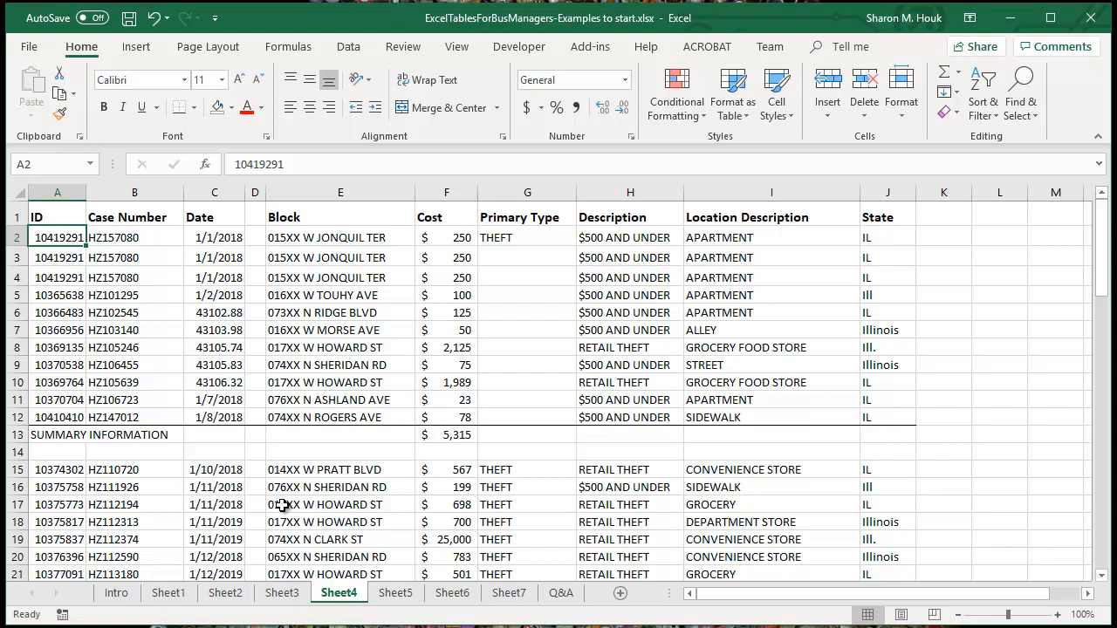
{"action": "left_click", "coordinate": [740, 348]}
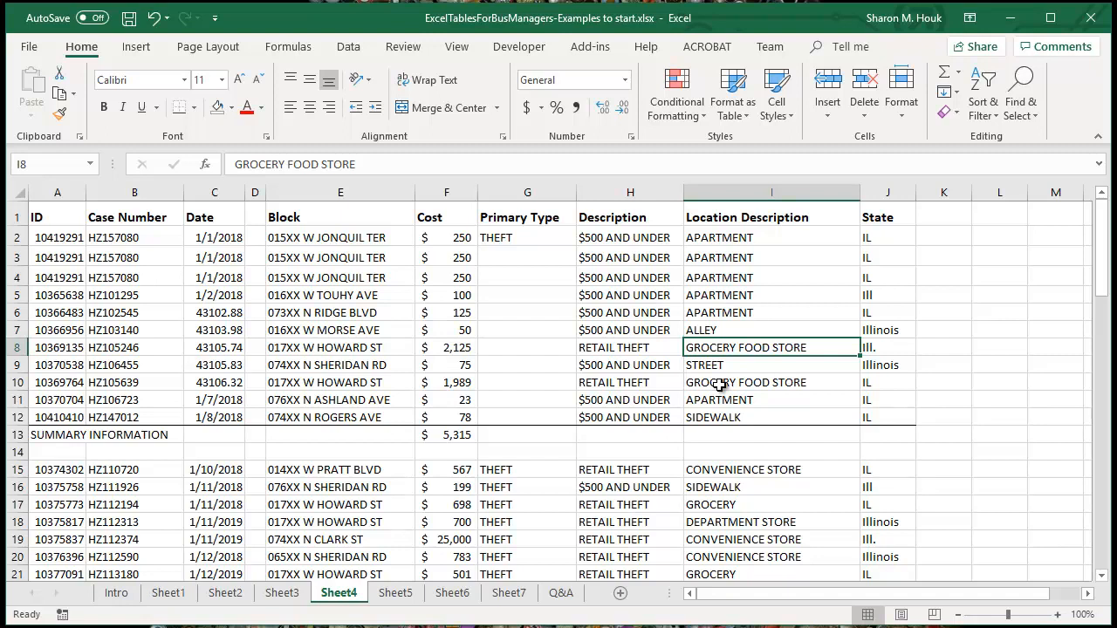
{"action": "left_click", "coordinate": [742, 506]}
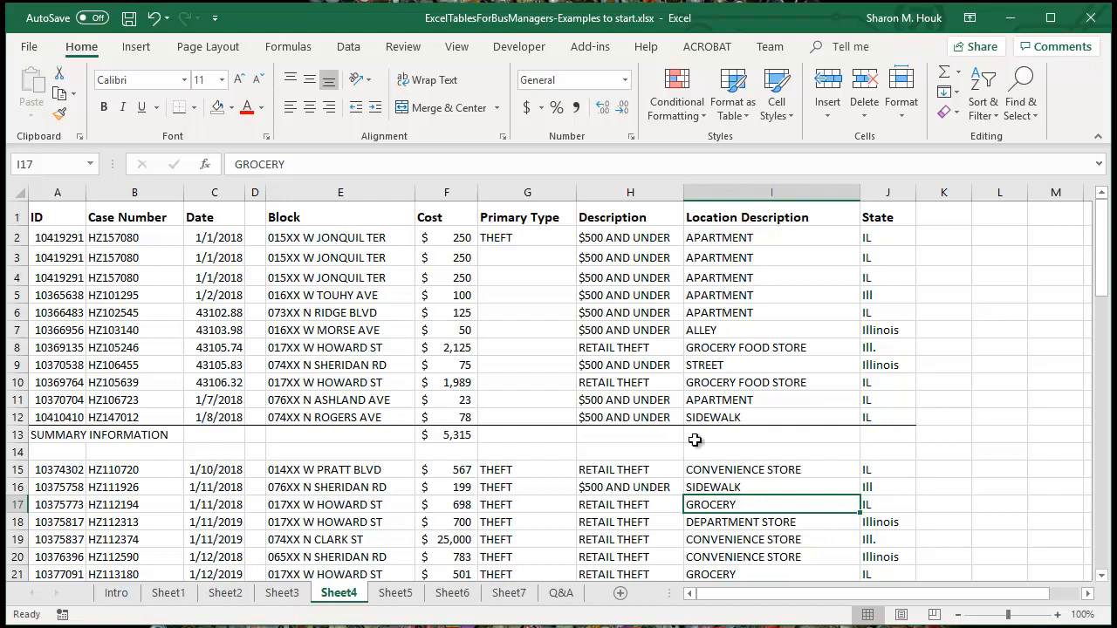
{"action": "left_click", "coordinate": [643, 381]}
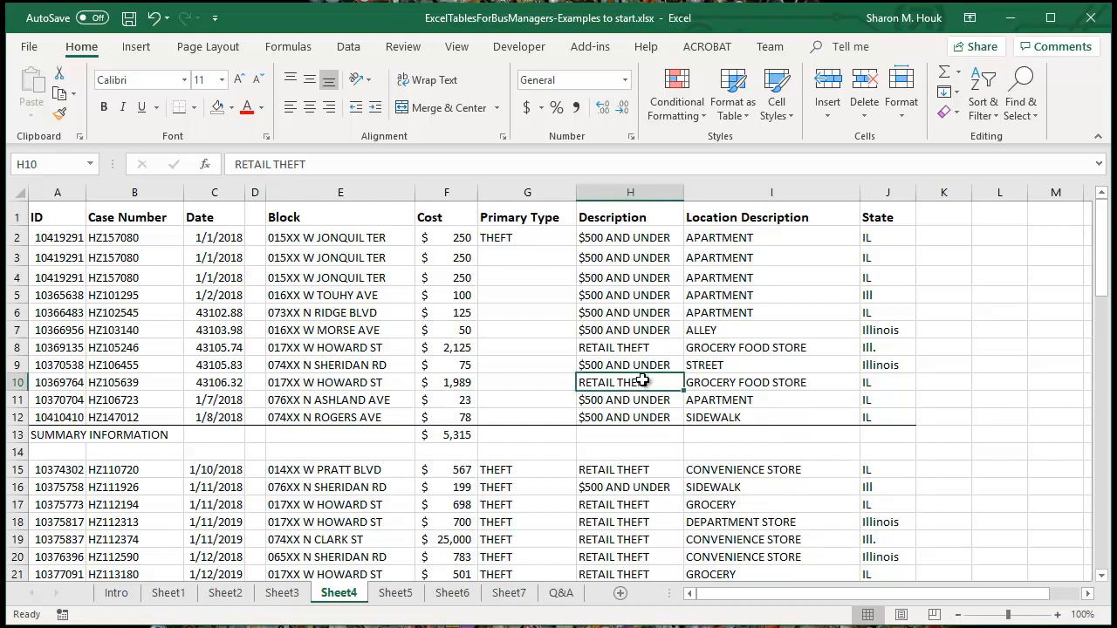
{"action": "left_click", "coordinate": [720, 383]}
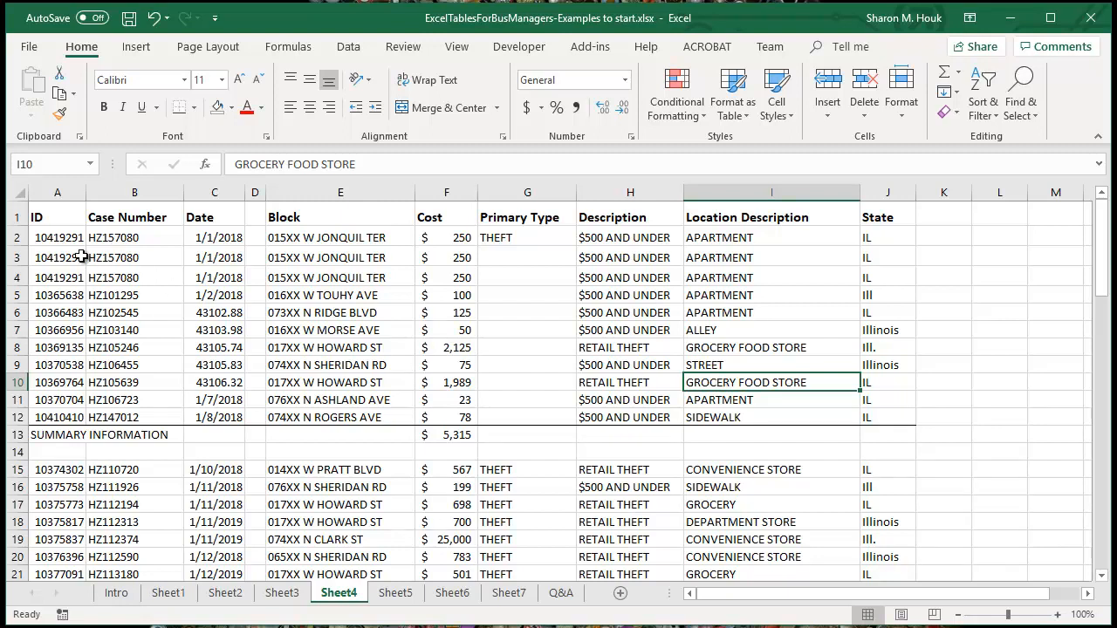
Step: Delete rows 3 and 4 on Sheet4, which duplicate the record in row 2
{"action": "left_click_drag", "start_coordinate": [15, 238], "coordinate": [14, 277]}
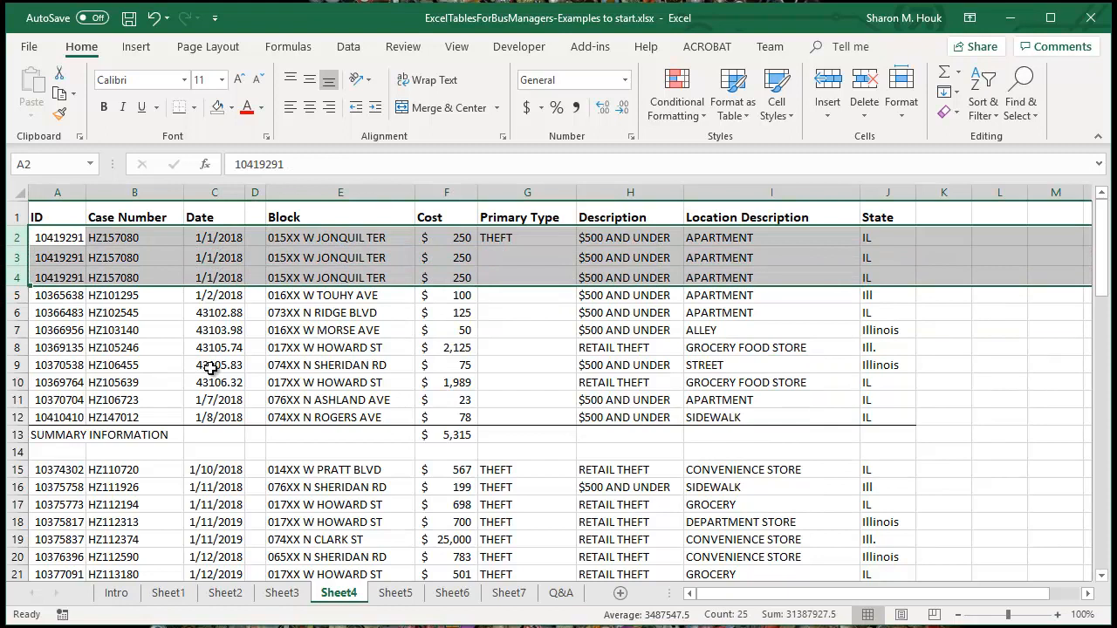
{"action": "left_click", "coordinate": [538, 260]}
{"action": "left_click_drag", "start_coordinate": [15, 258], "coordinate": [15, 278]}
{"action": "right_click", "coordinate": [19, 276]}
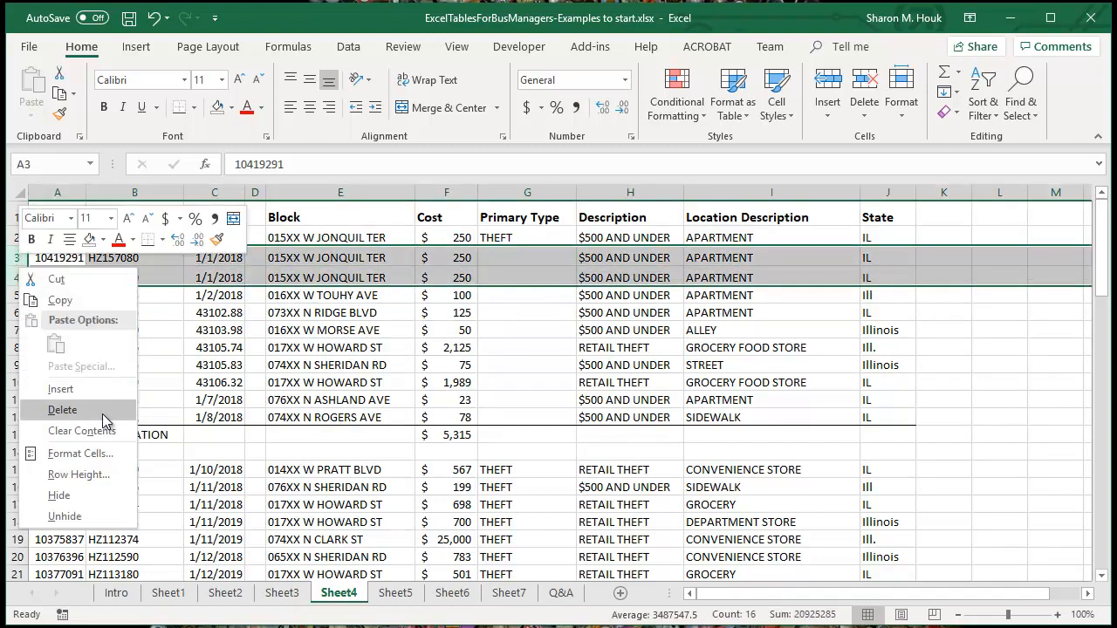
{"action": "left_click", "coordinate": [62, 409]}
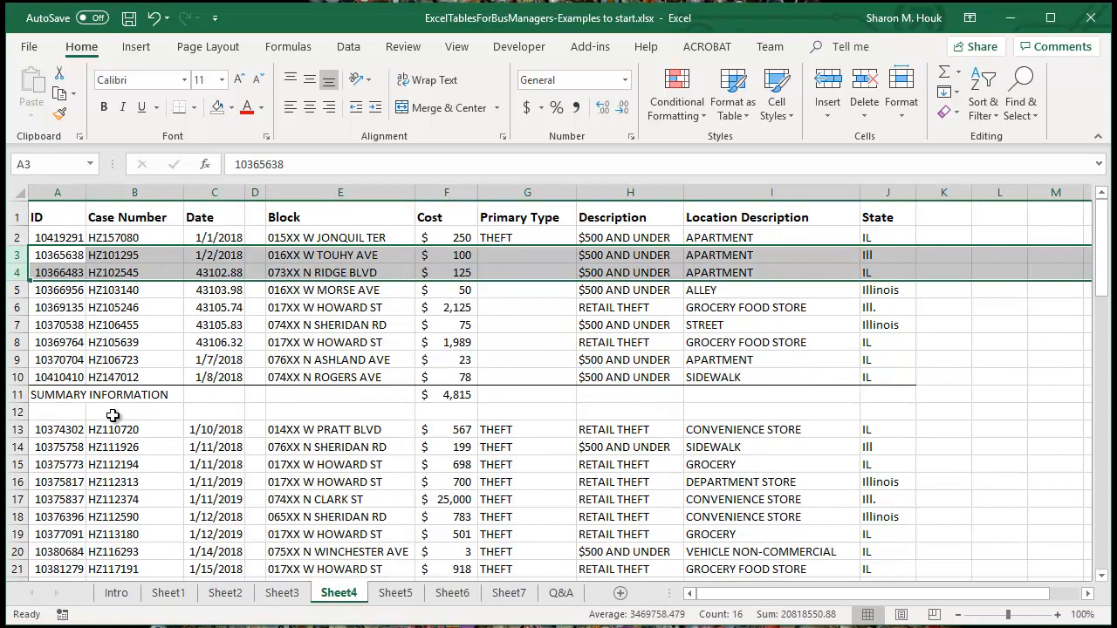
Step: Fill the empty Primary Type cells G3:G10 with THEFT copied from G2
{"action": "left_click", "coordinate": [511, 238]}
{"action": "left_click_drag", "start_coordinate": [507, 254], "coordinate": [509, 375]}
{"action": "left_click", "coordinate": [502, 238]}
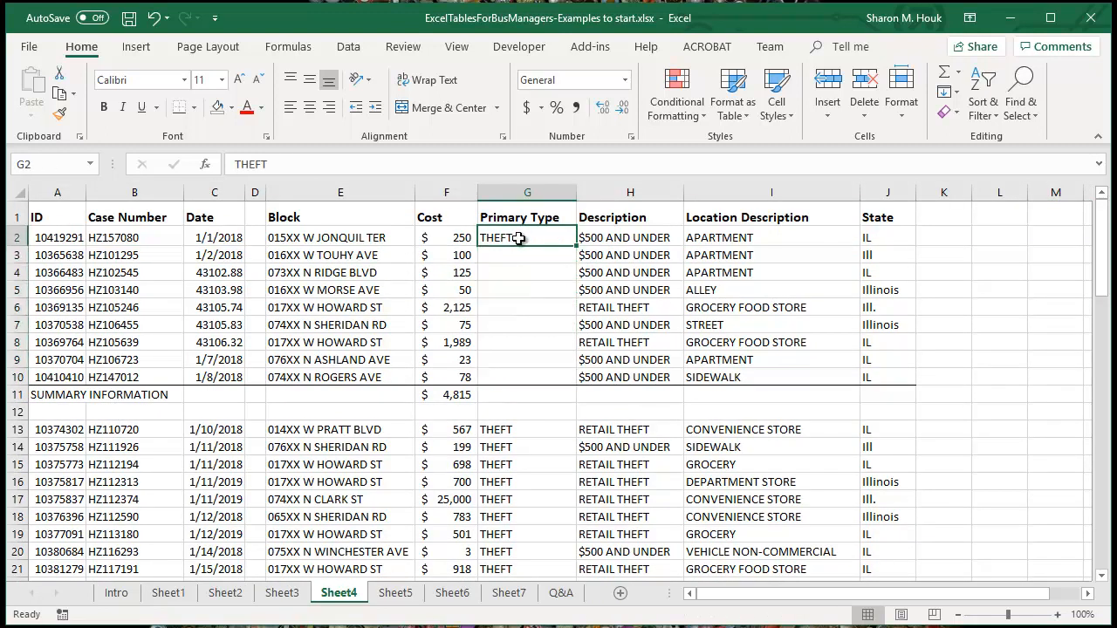
{"action": "key", "text": "ctrl+c"}
{"action": "left_click_drag", "start_coordinate": [513, 262], "coordinate": [529, 372]}
{"action": "key", "text": "ctrl+v"}
{"action": "left_click", "coordinate": [547, 314]}
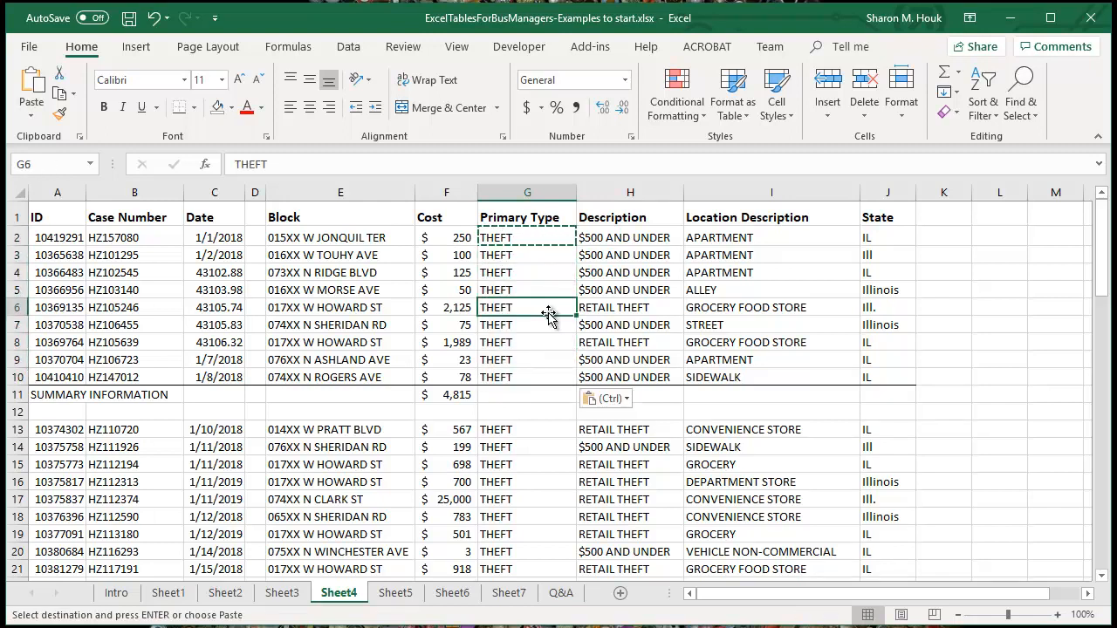
{"action": "key", "text": "Escape"}
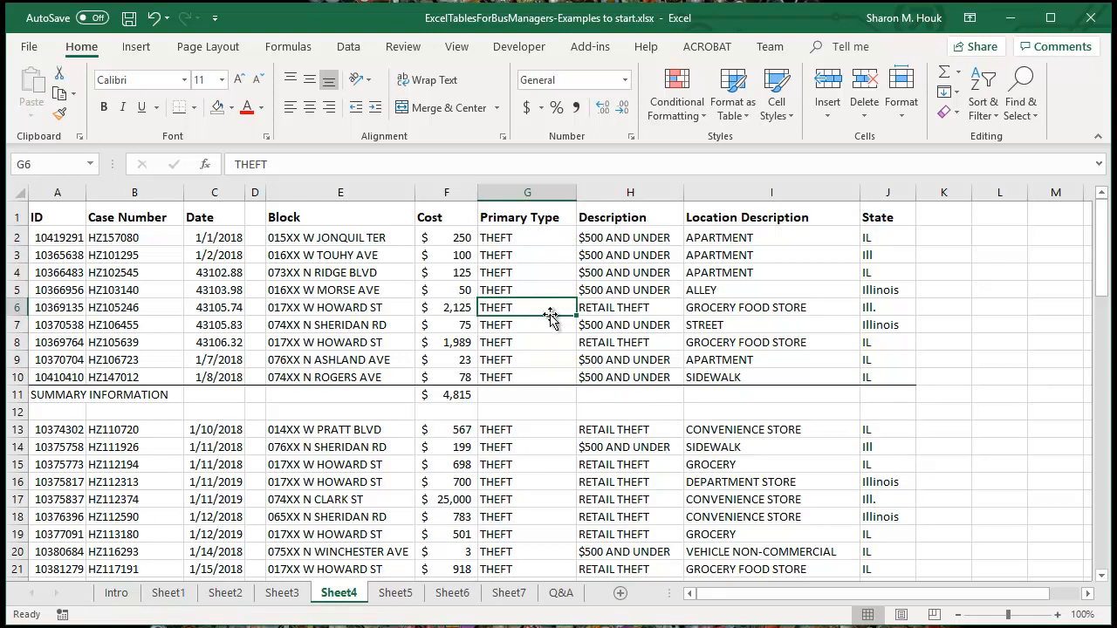
Step: Replace GROCERY in Location Description cells I15 and I19 with GROCERY FOOD STORE, copied from I8
{"action": "left_click", "coordinate": [737, 310]}
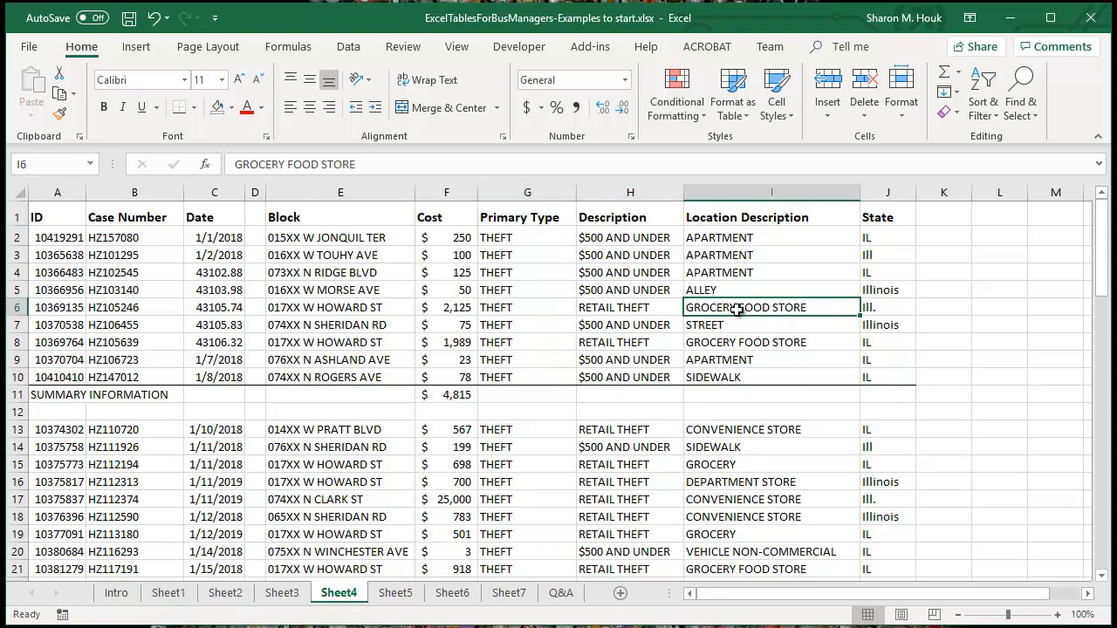
{"action": "left_click", "coordinate": [741, 464]}
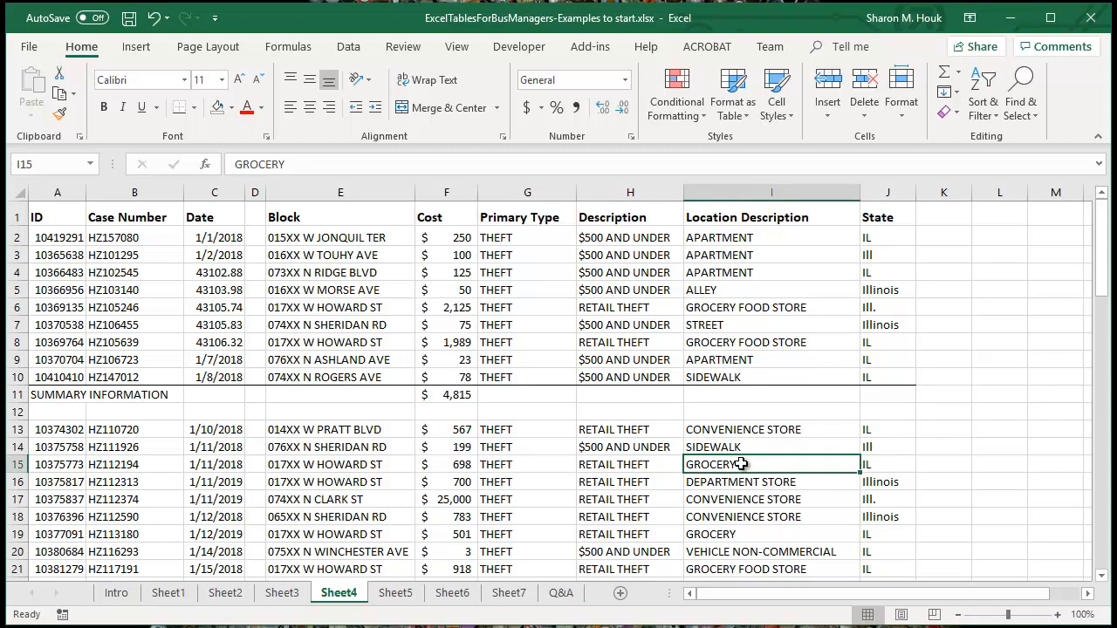
{"action": "left_click", "coordinate": [734, 346]}
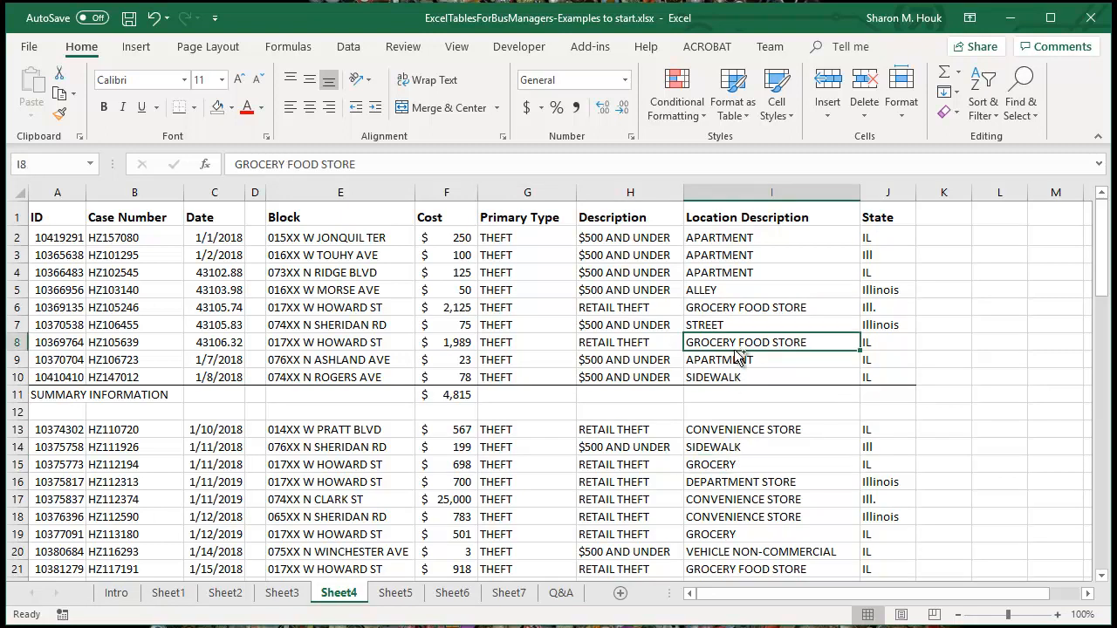
{"action": "key", "text": "ctrl+c"}
{"action": "left_click", "coordinate": [746, 465]}
{"action": "key", "text": "ctrl+v"}
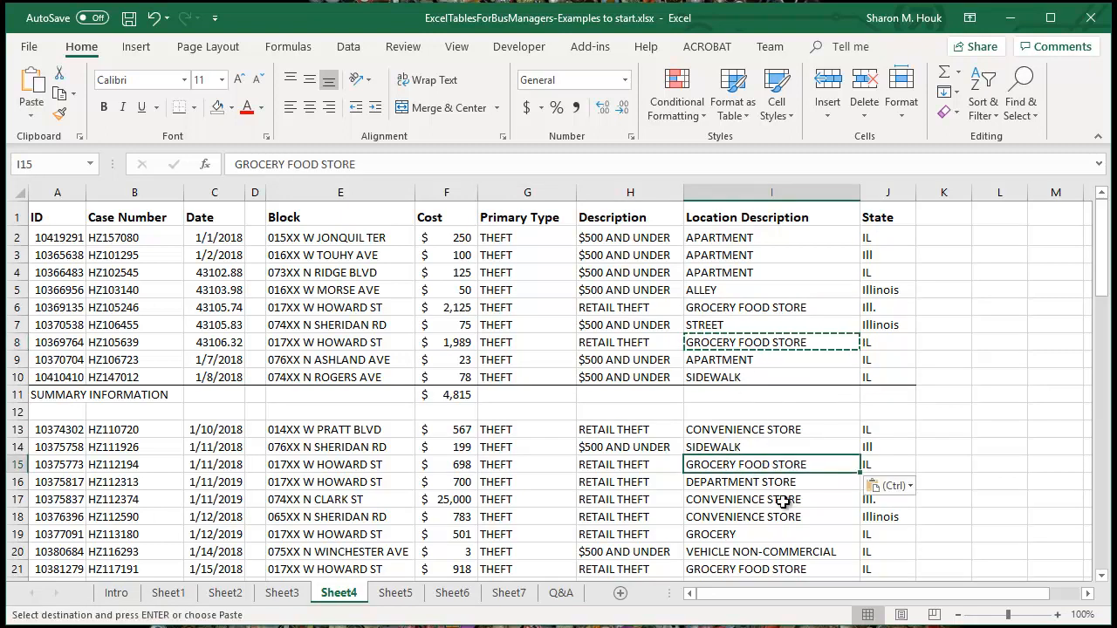
{"action": "left_click", "coordinate": [755, 532]}
{"action": "key", "text": "ctrl+v"}
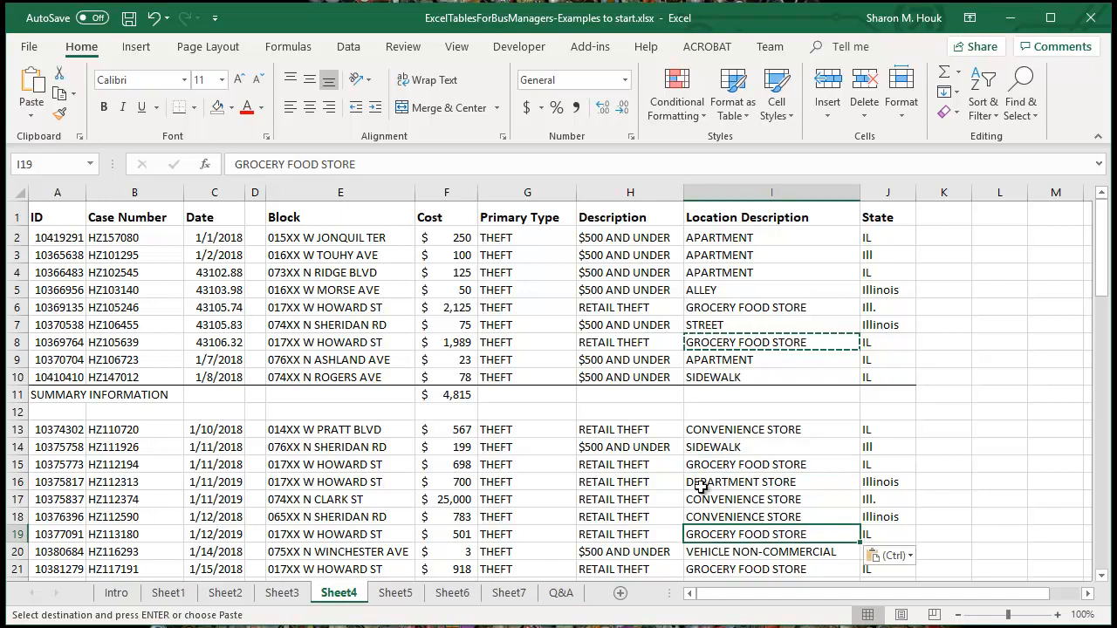
Step: Examine the different ways the state is written in the first rows of the State column
{"action": "left_click", "coordinate": [881, 241]}
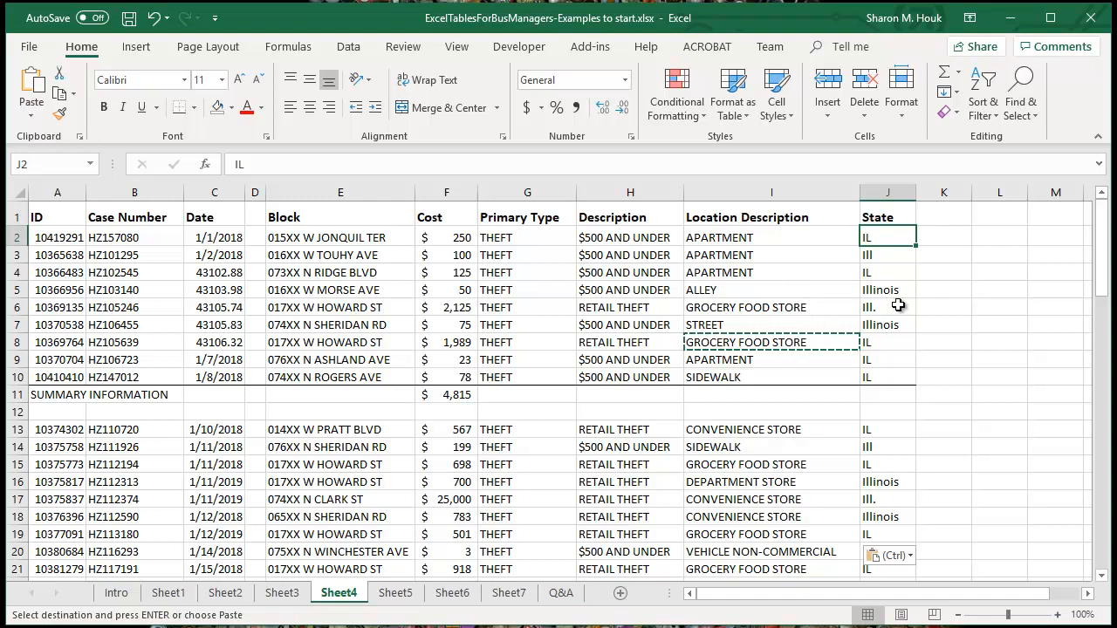
{"action": "left_click", "coordinate": [897, 291]}
{"action": "left_click", "coordinate": [891, 309]}
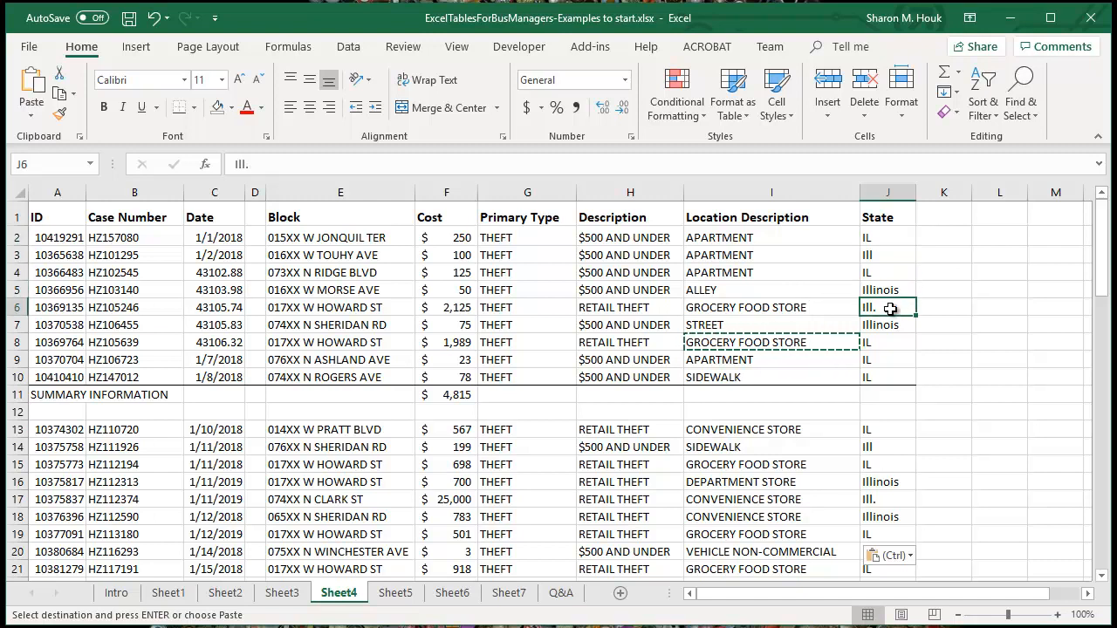
{"action": "left_click", "coordinate": [876, 253]}
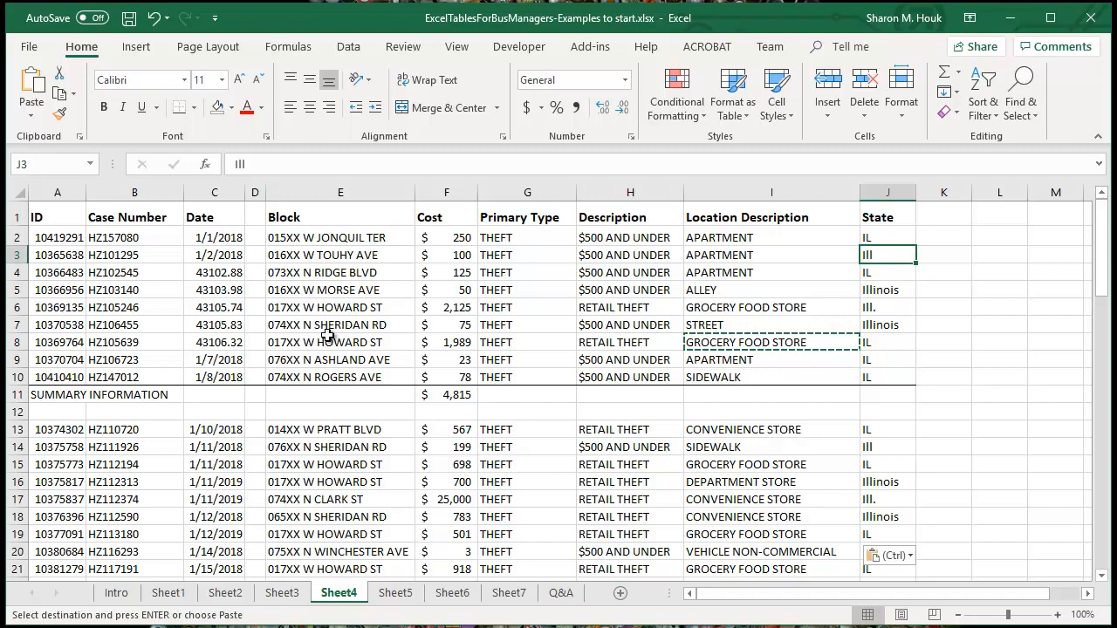
Step: Delete the summary information row 11 and the blank row 12 that interrupt the data on Sheet4
{"action": "left_click_drag", "start_coordinate": [17, 395], "coordinate": [24, 417]}
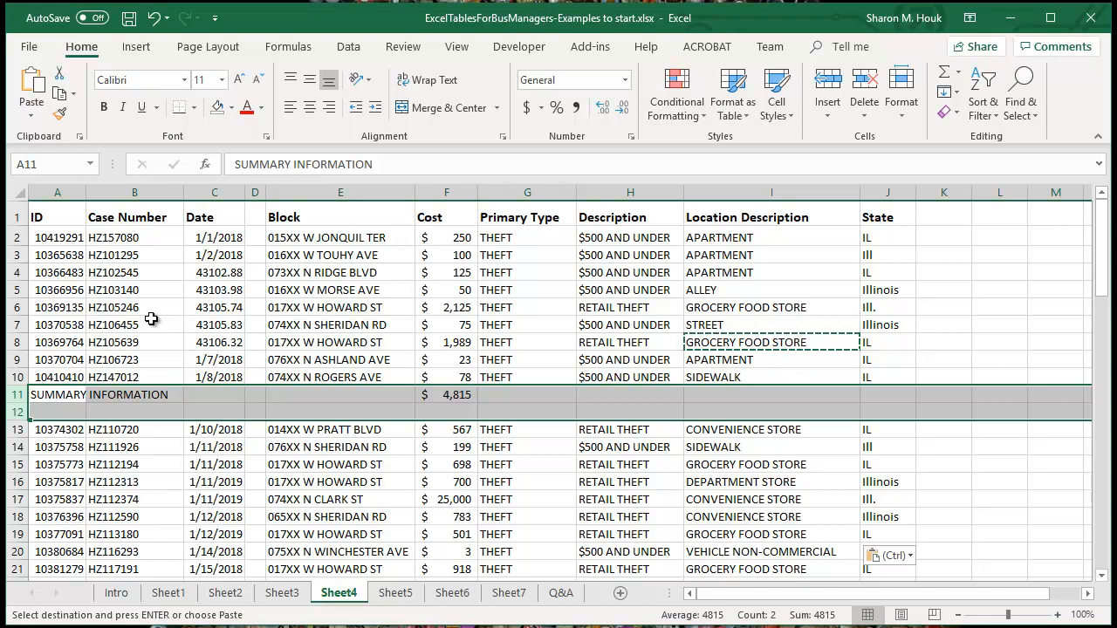
{"action": "right_click", "coordinate": [15, 395]}
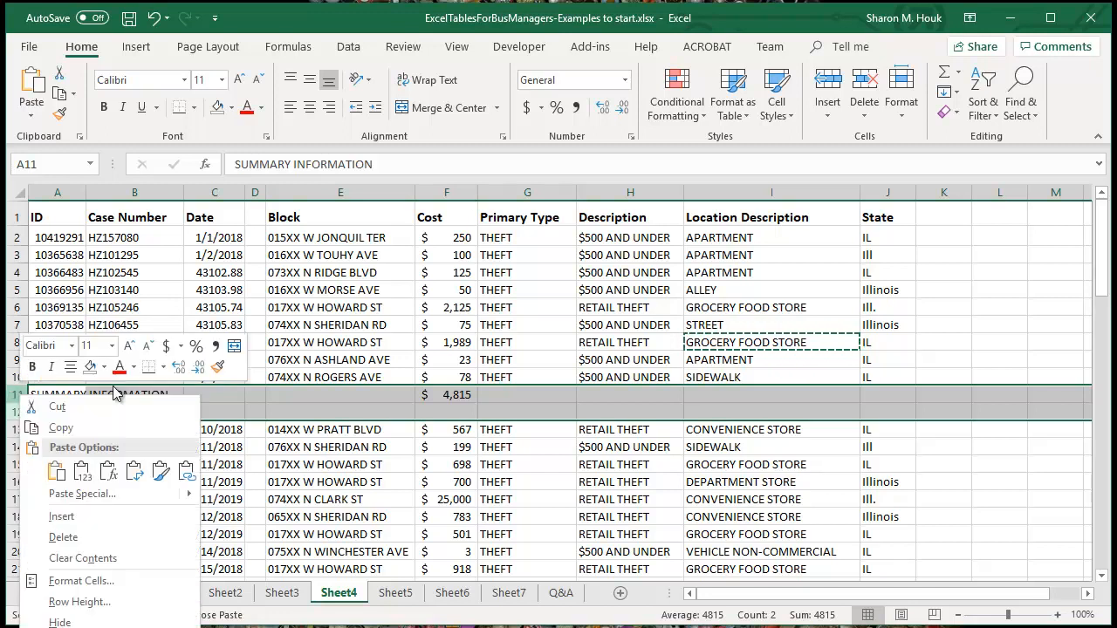
{"action": "left_click", "coordinate": [125, 538]}
{"action": "left_click", "coordinate": [258, 395]}
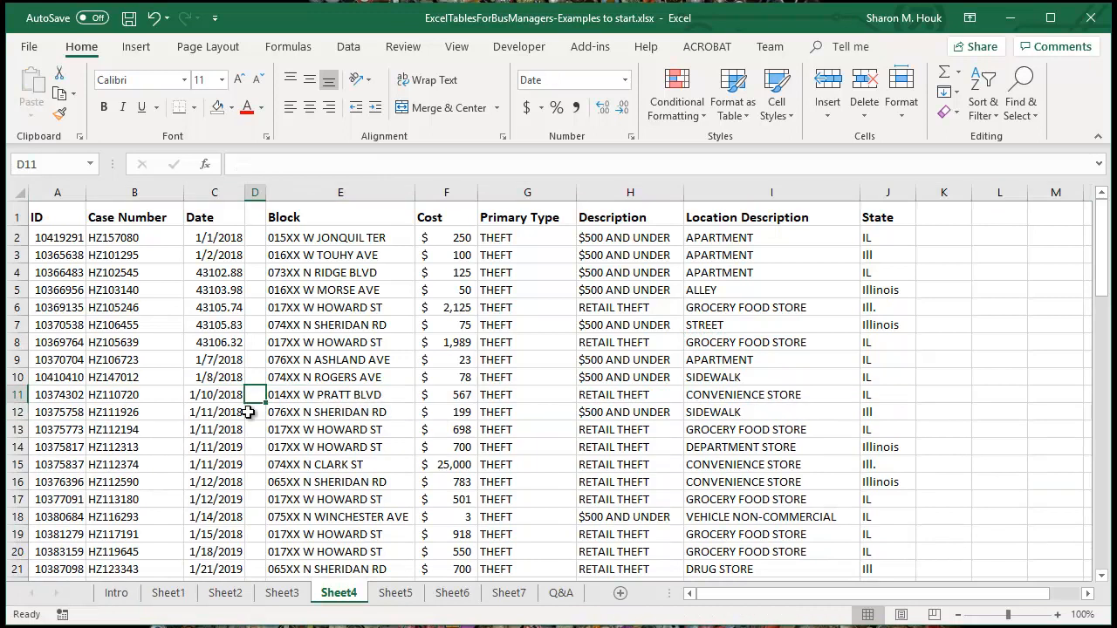
Step: Standardize the State cells J3:J21 as IL by copying the value from J2
{"action": "left_click", "coordinate": [893, 238]}
{"action": "key", "text": "ctrl+c"}
{"action": "left_click_drag", "start_coordinate": [888, 253], "coordinate": [902, 556]}
{"action": "key", "text": "ctrl+v"}
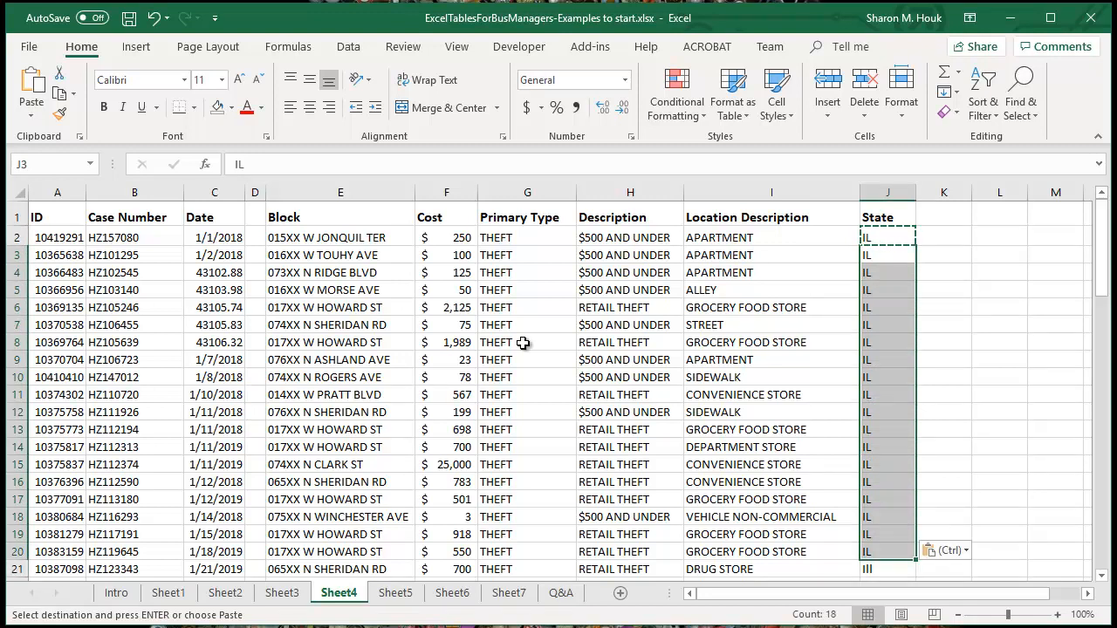
{"action": "left_click", "coordinate": [487, 325]}
{"action": "left_click", "coordinate": [871, 550]}
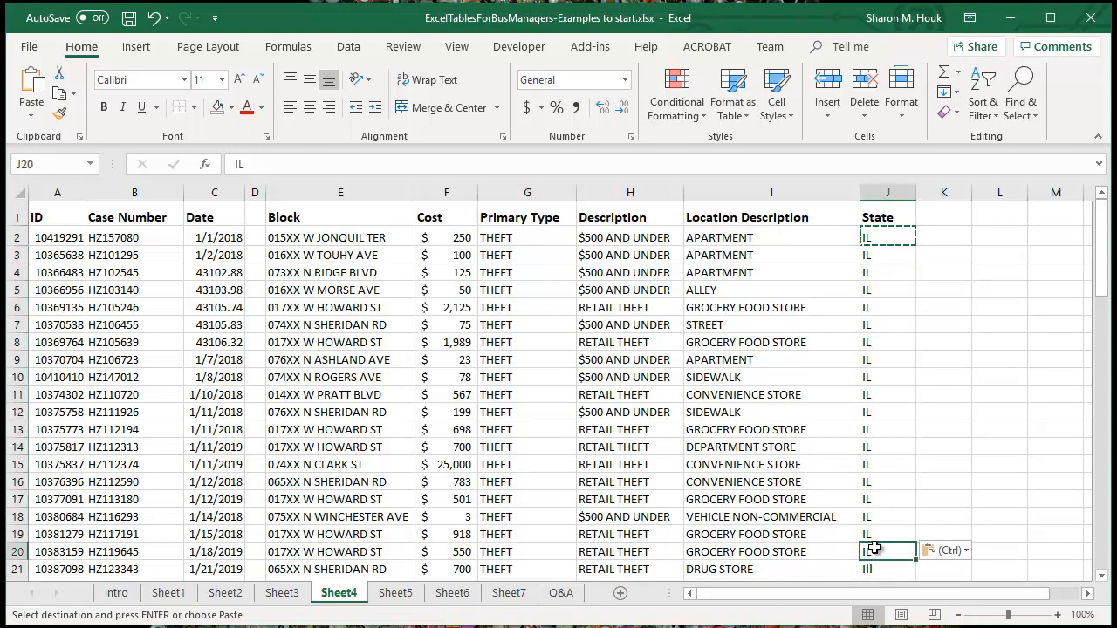
{"action": "key", "text": "ctrl+c"}
{"action": "left_click", "coordinate": [894, 569]}
{"action": "key", "text": "ctrl+v"}
{"action": "left_click", "coordinate": [586, 435]}
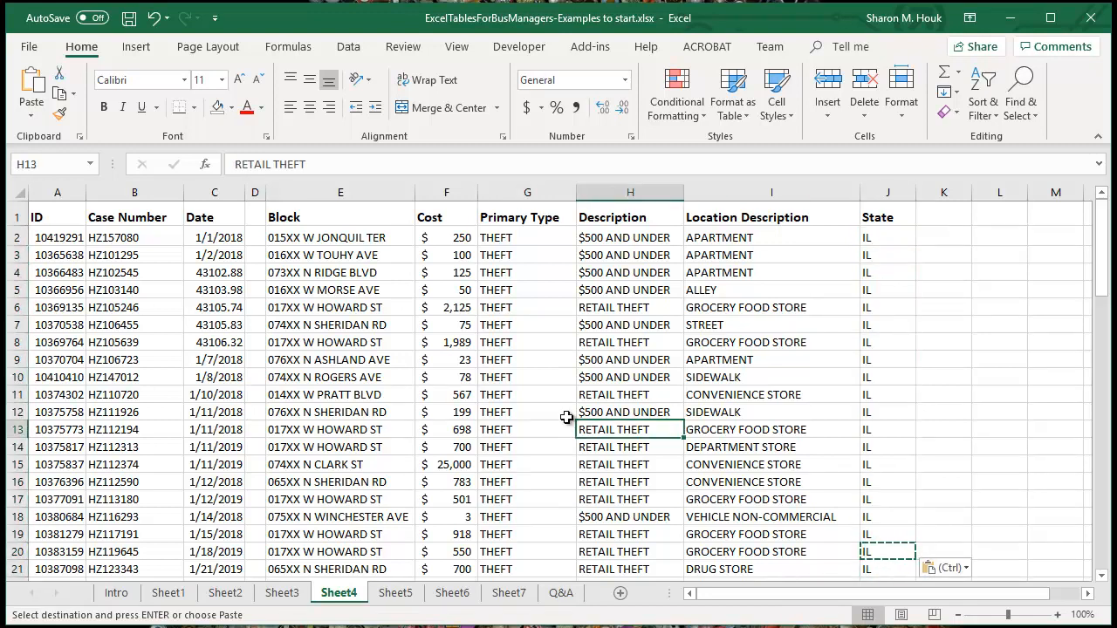
{"action": "key", "text": "Escape"}
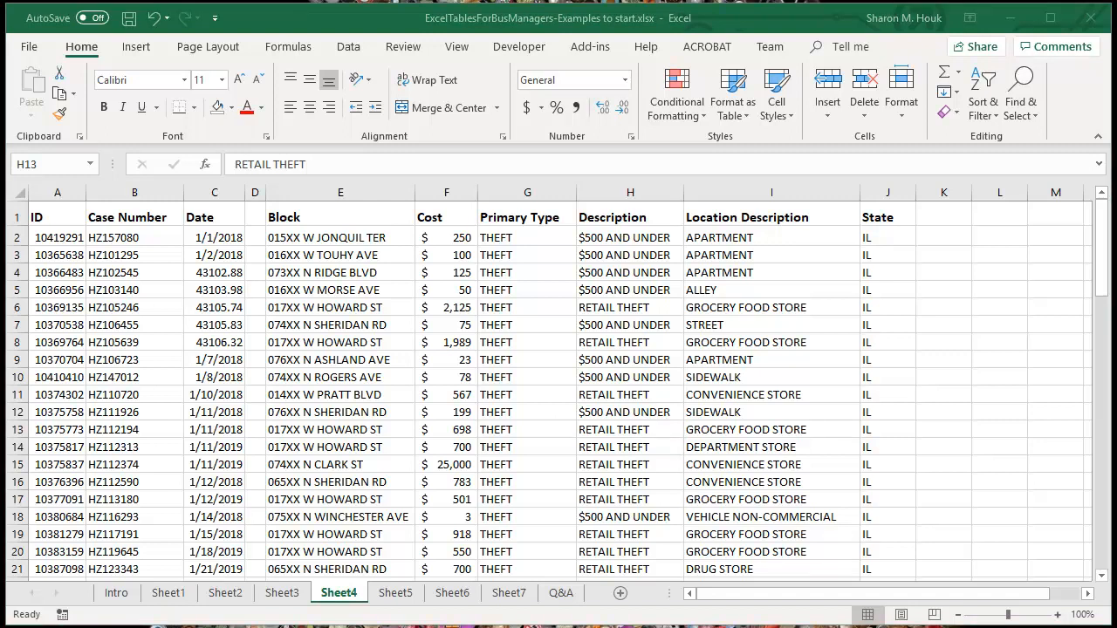
Step: Format the Sheet5 data in A1:H75 as a table with headers, using the gold Light style that has a solid header row
{"action": "left_click", "coordinate": [403, 594]}
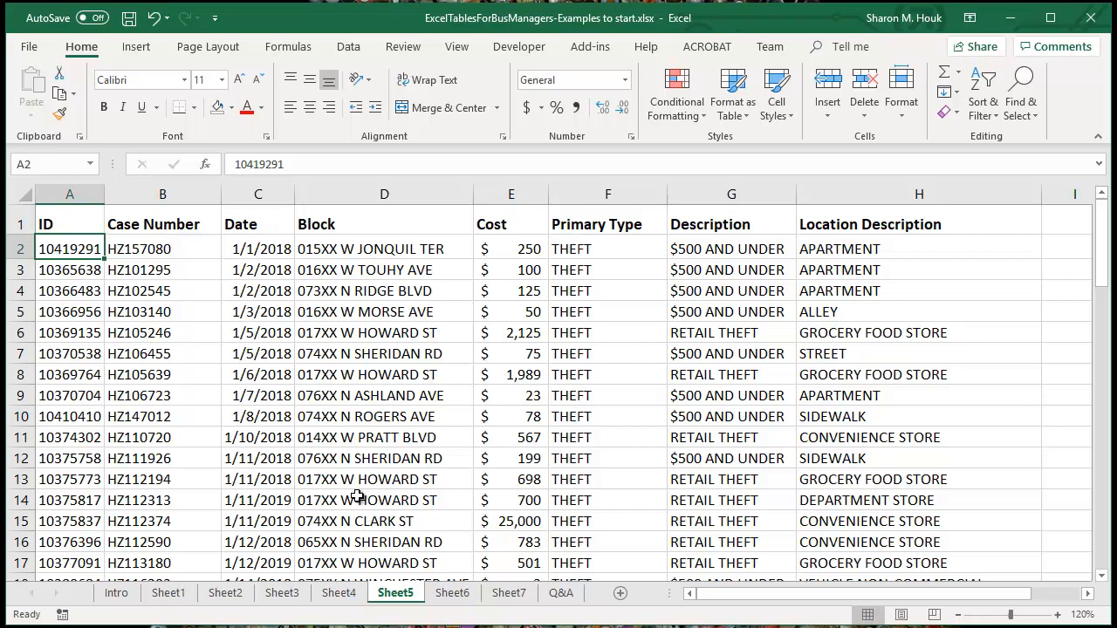
{"action": "left_click", "coordinate": [732, 94]}
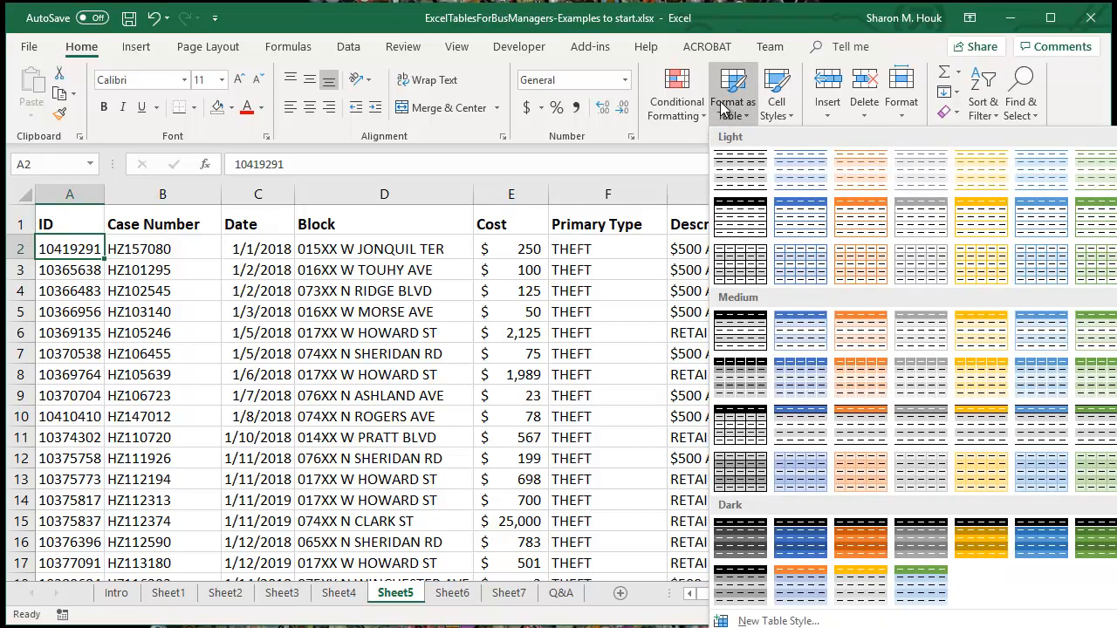
{"action": "left_click", "coordinate": [976, 218]}
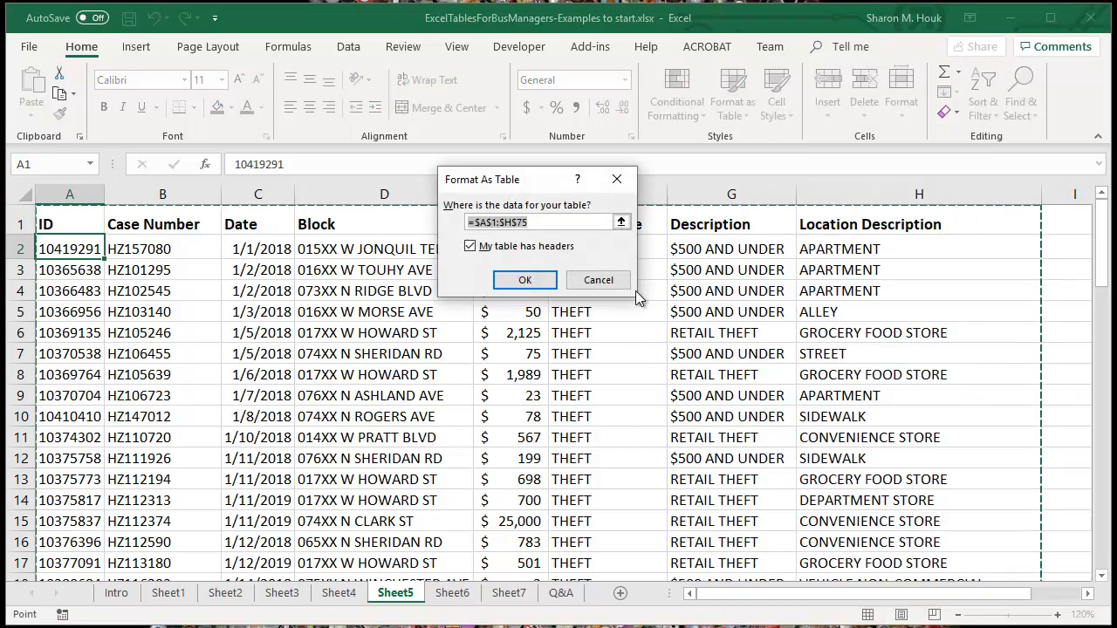
{"action": "left_click", "coordinate": [525, 280]}
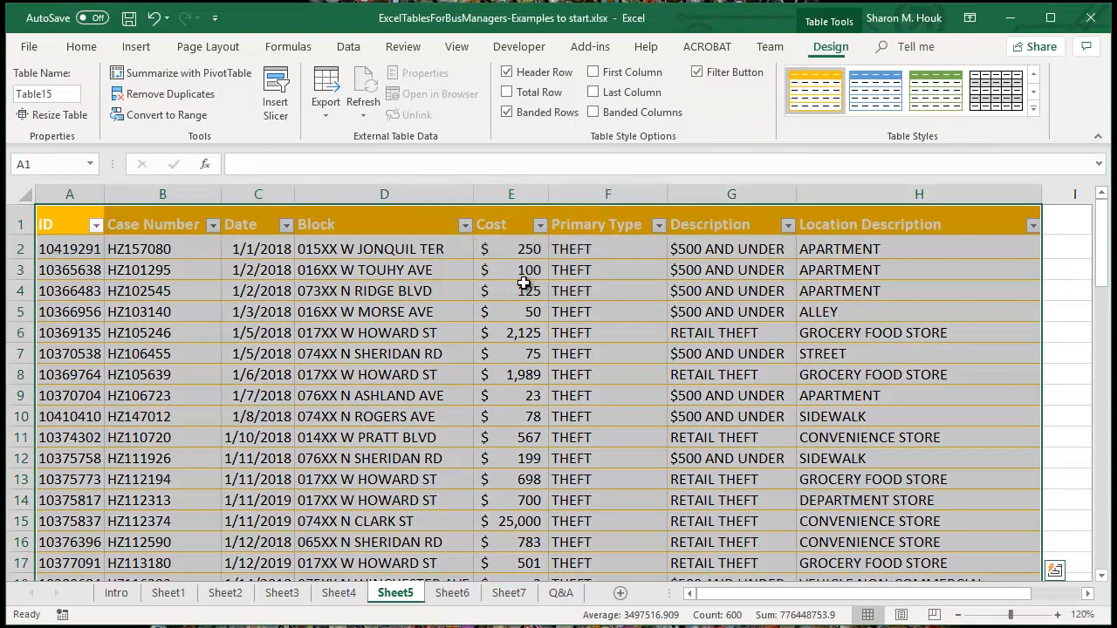
{"action": "left_click", "coordinate": [479, 296]}
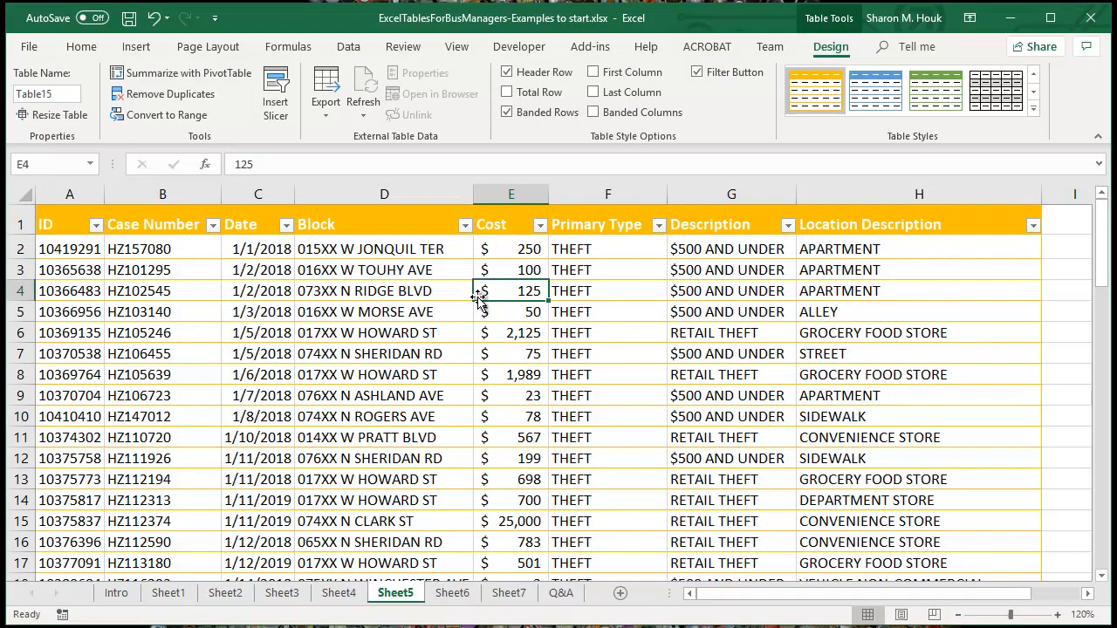
Step: Add a new empty record at the end of the Sheet5 table, directly below row 75
{"action": "scroll", "coordinate": [478, 296], "scroll_direction": "down", "scroll_amount": 6}
{"action": "scroll", "coordinate": [480, 297], "scroll_direction": "down", "scroll_amount": 14}
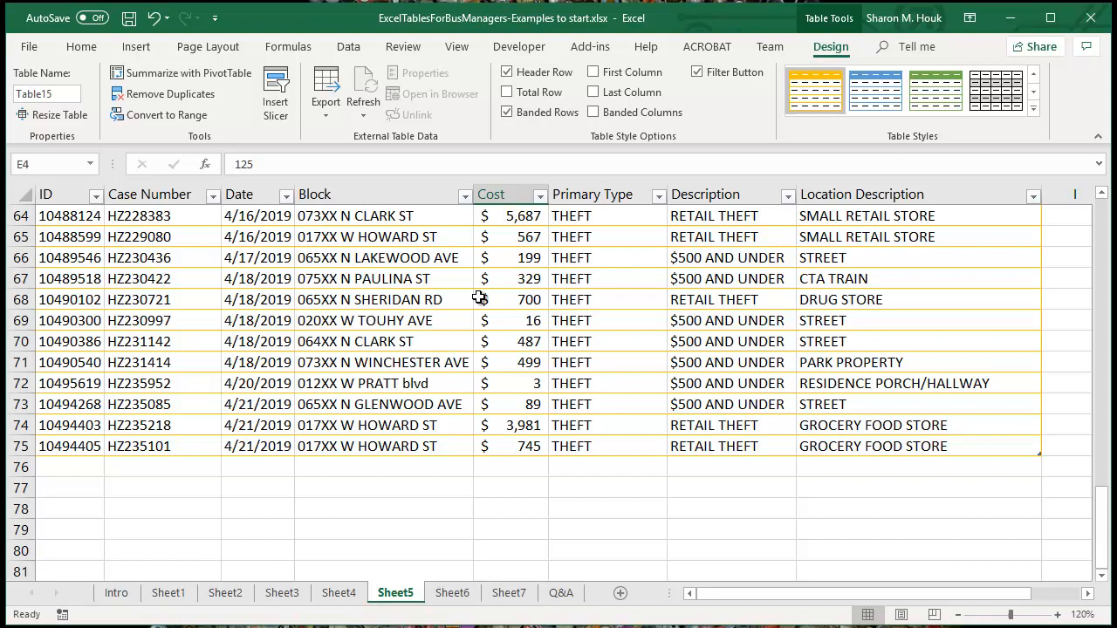
{"action": "scroll", "coordinate": [392, 312], "scroll_direction": "up", "scroll_amount": 6}
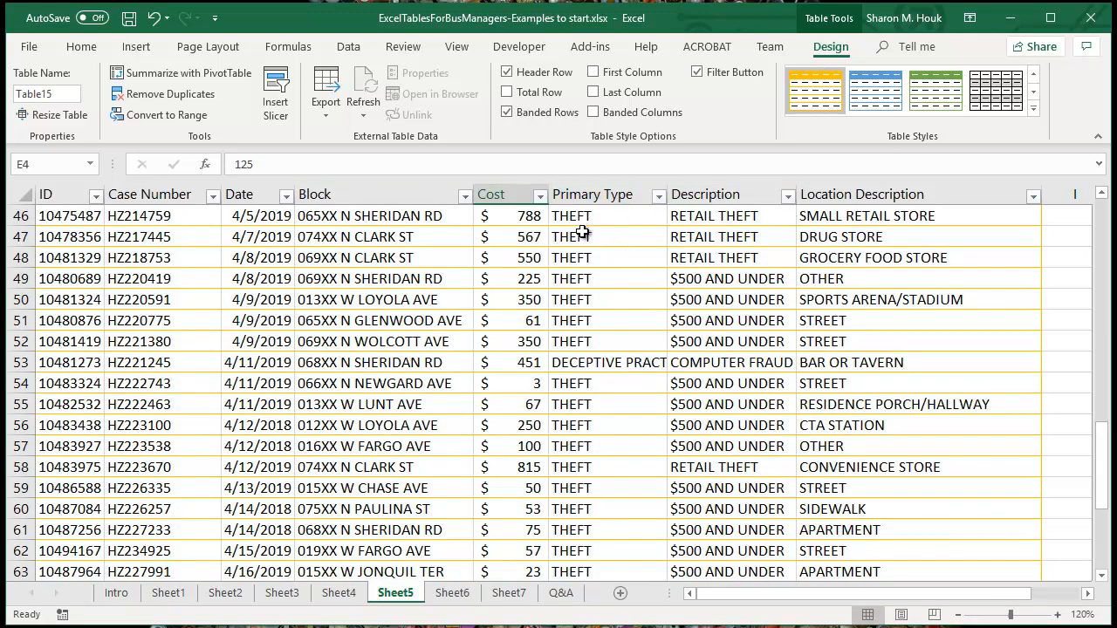
{"action": "scroll", "coordinate": [583, 260], "scroll_direction": "down", "scroll_amount": 8}
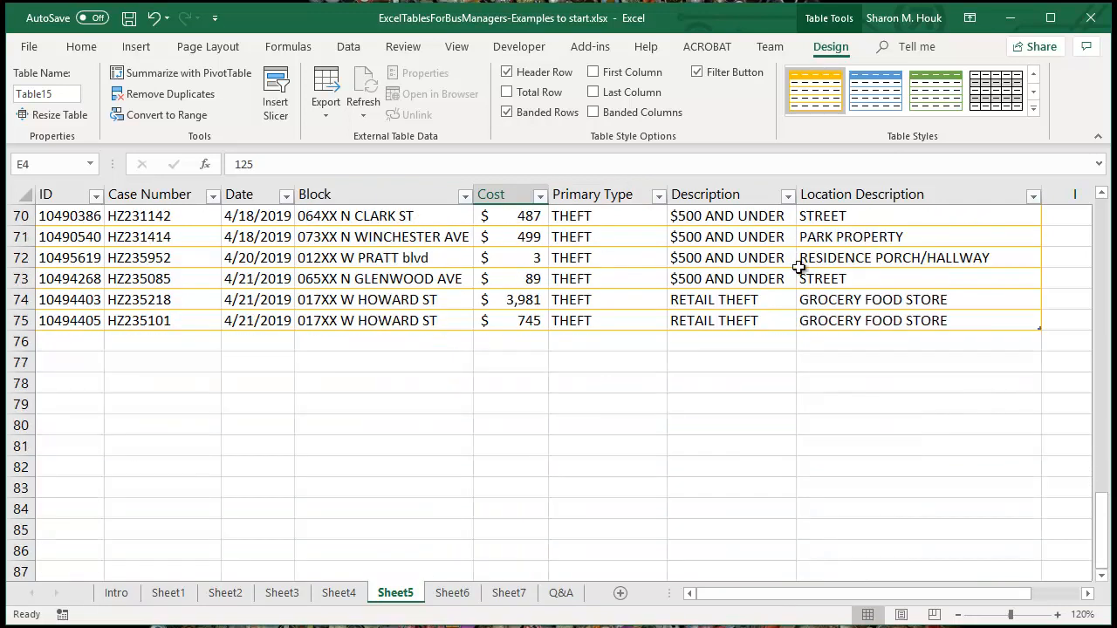
{"action": "left_click", "coordinate": [825, 319]}
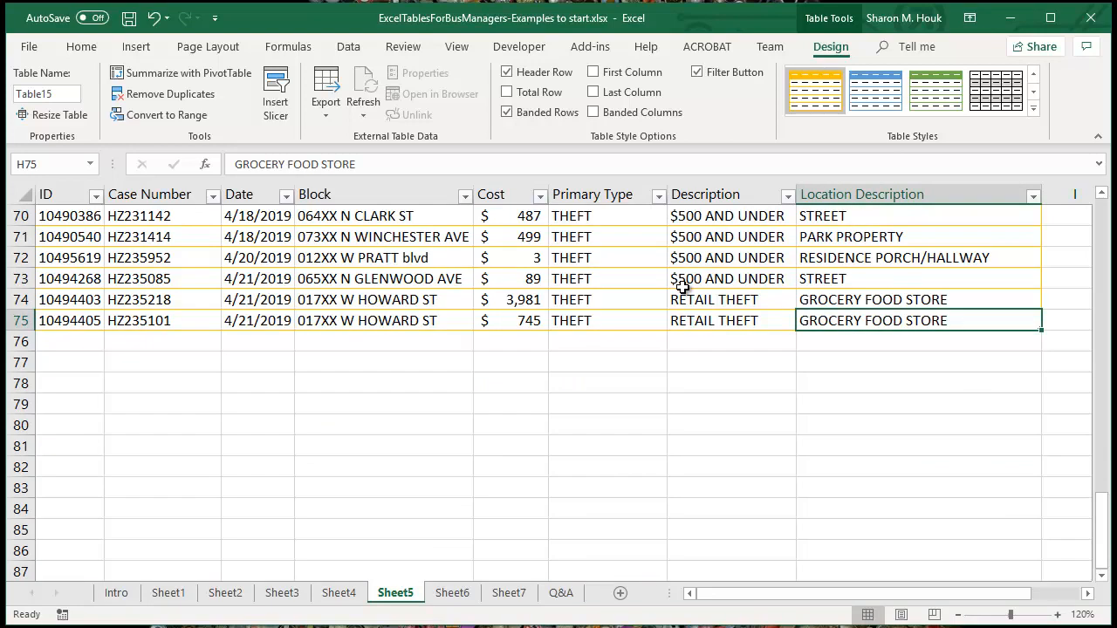
{"action": "key", "text": "Tab"}
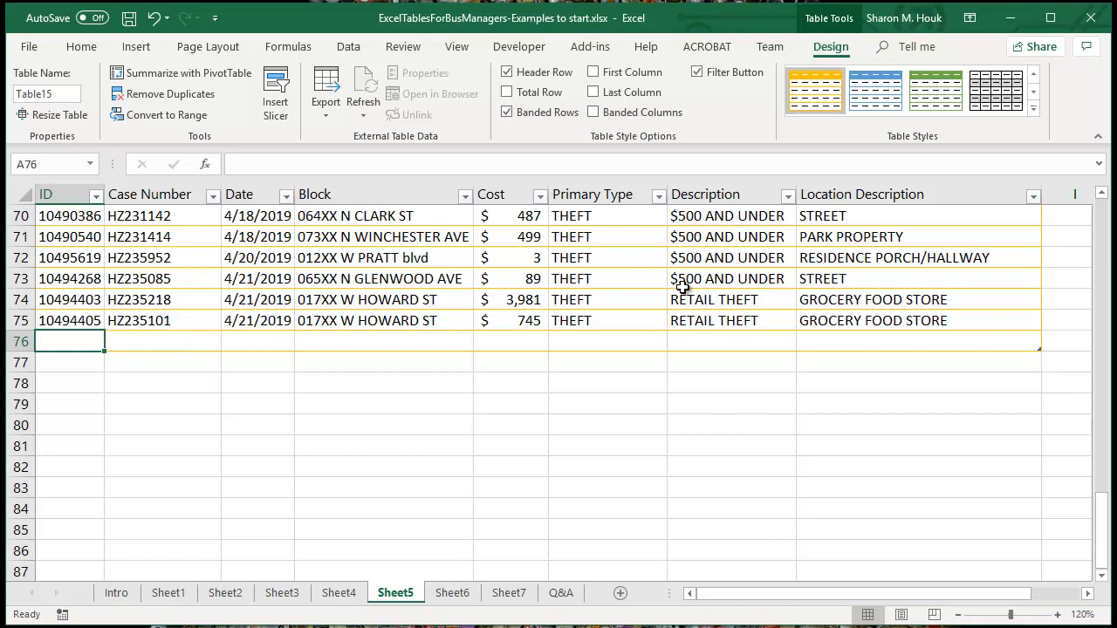
Step: Enter ID 999, case number H23423 and date 4/22/2019 in the new table row 76
{"action": "type", "text": "999"}
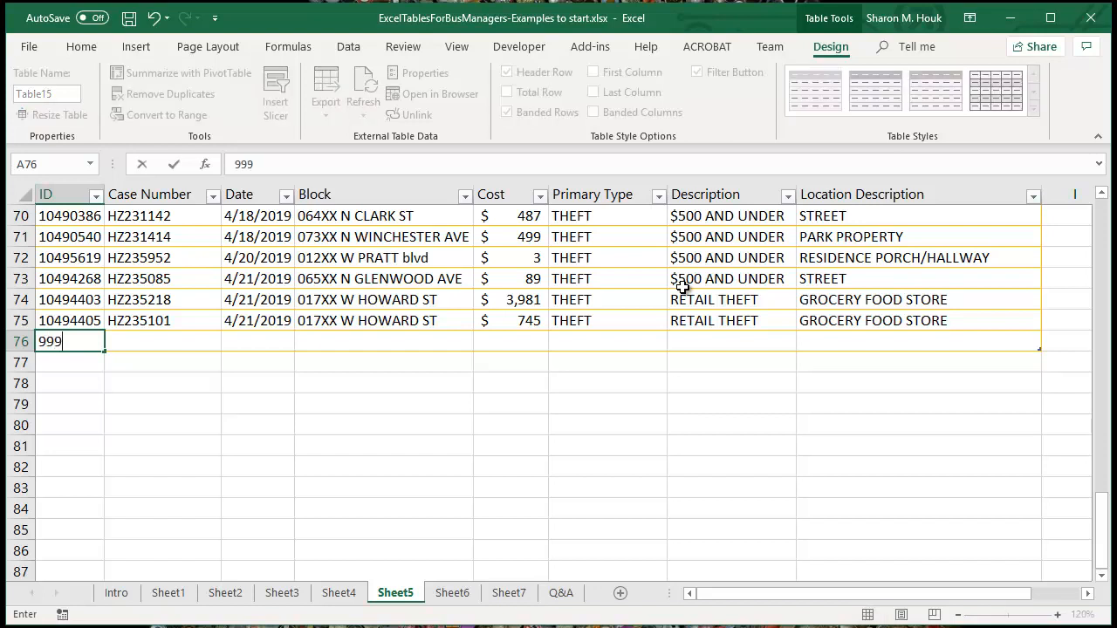
{"action": "key", "text": "Tab"}
{"action": "type", "text": "H23423"}
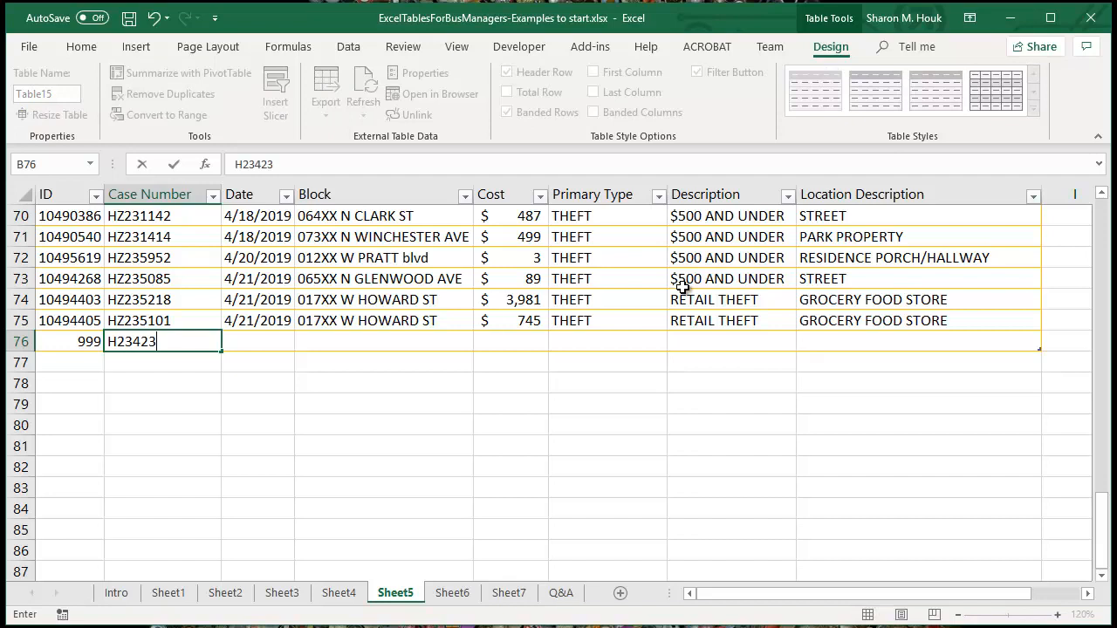
{"action": "key", "text": "Tab"}
{"action": "type", "text": "4/22/21"}
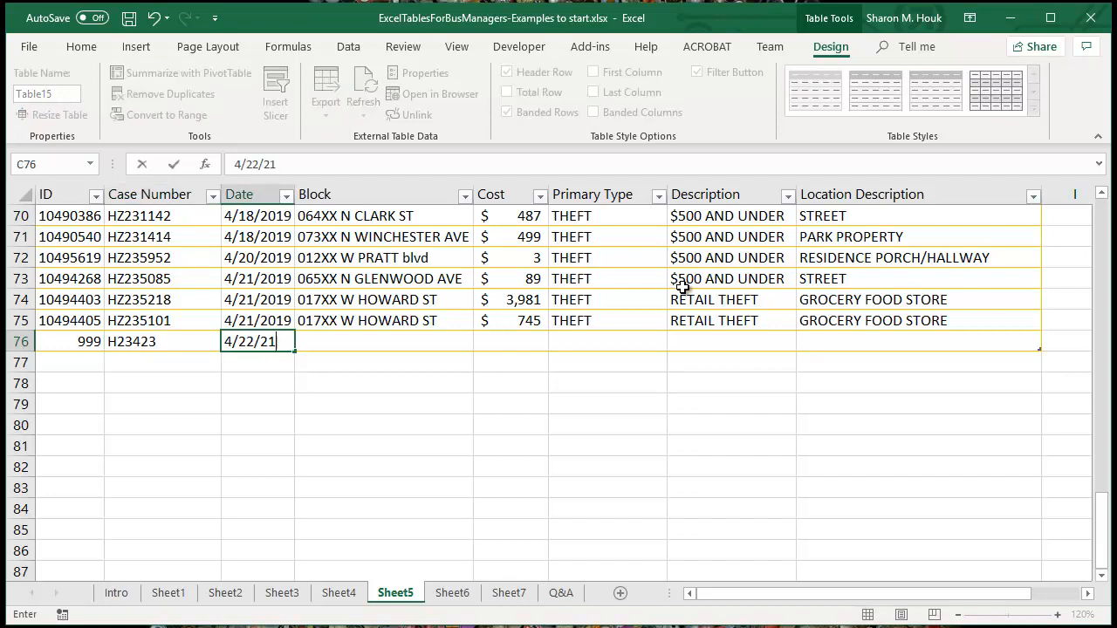
{"action": "key", "text": "BackSpace"}
{"action": "type", "text": "019"}
{"action": "key", "text": "Tab"}
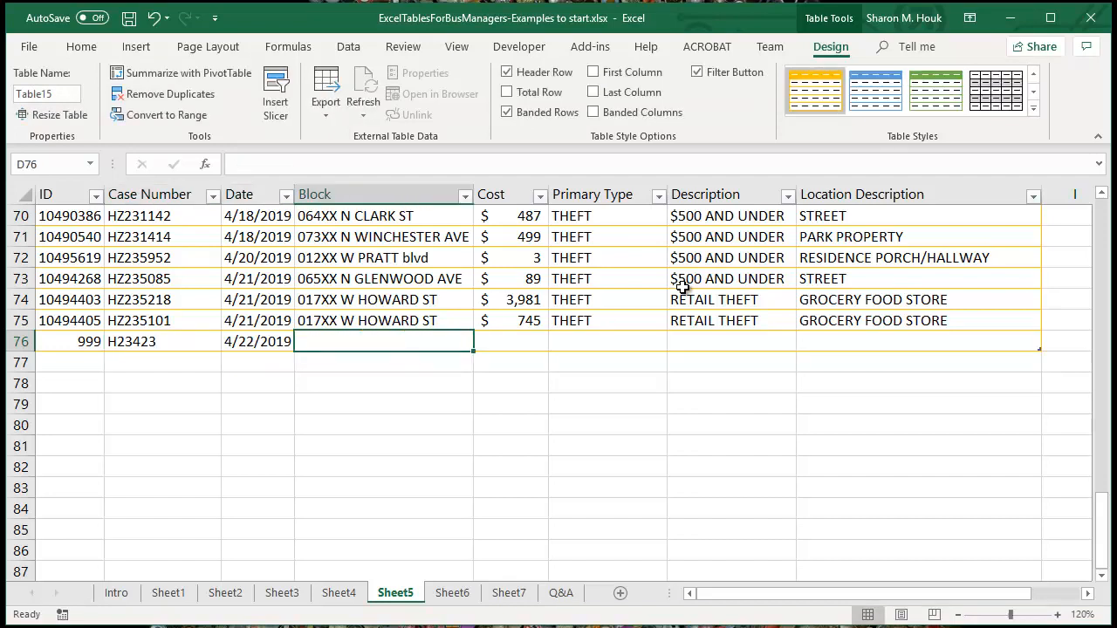
Step: Fill row 76 with the same block as the record above, a cost of 20 and primary type THEFT
{"action": "type", "text": "01"}
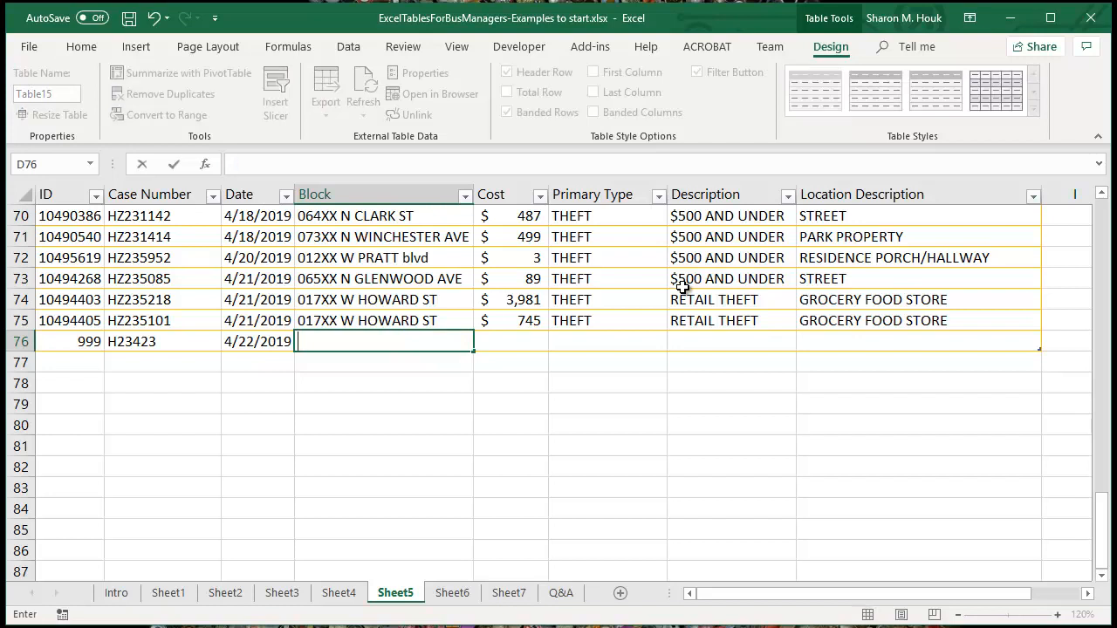
{"action": "type", "text": "7XX N"}
{"action": "key", "text": "BackSpace"}
{"action": "type", "text": "W"}
{"action": "key", "text": "Tab"}
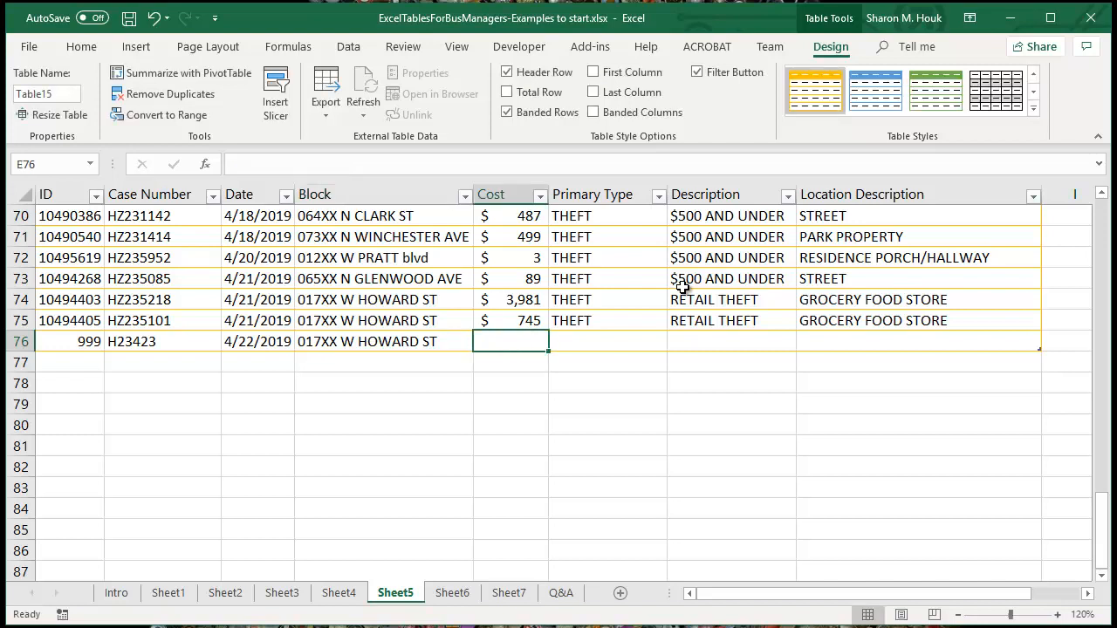
{"action": "type", "text": "20"}
{"action": "key", "text": "Tab"}
{"action": "type", "text": "THEFT"}
{"action": "key", "text": "Tab"}
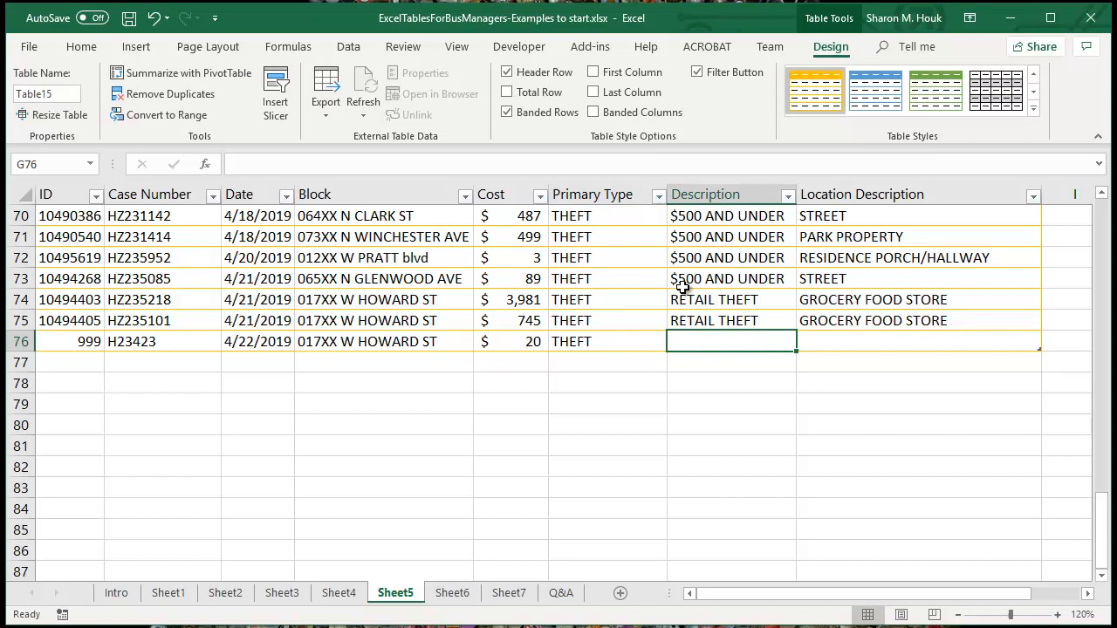
Step: Complete row 76 with description $500 AND UNDER and location STREET, and add another empty table row below it
{"action": "type", "text": "$500"}
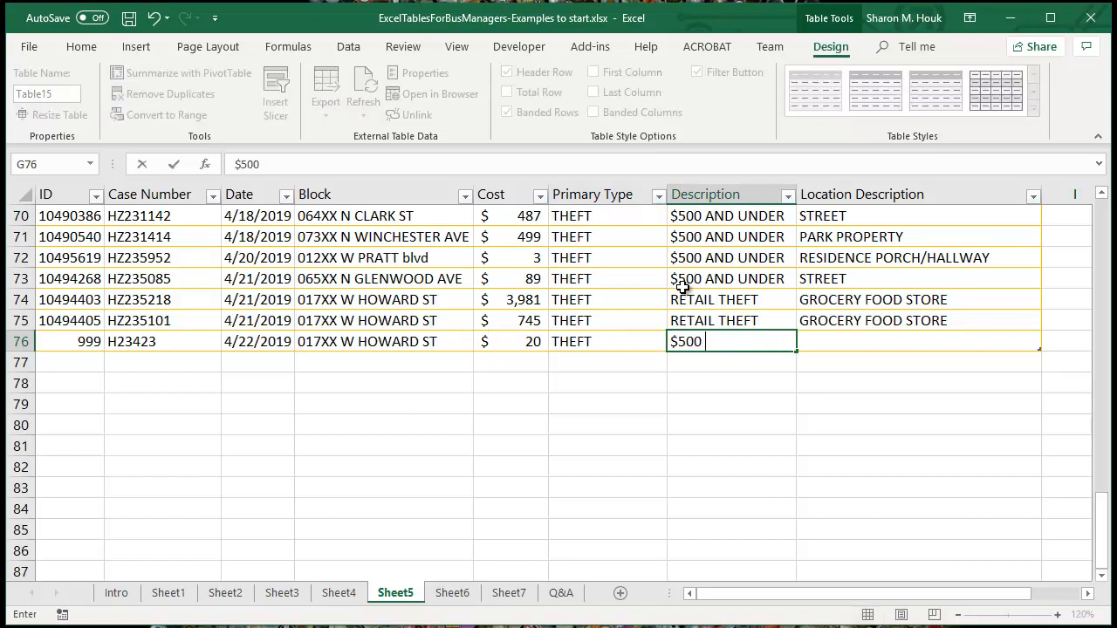
{"action": "type", "text": " a"}
{"action": "key", "text": "Tab"}
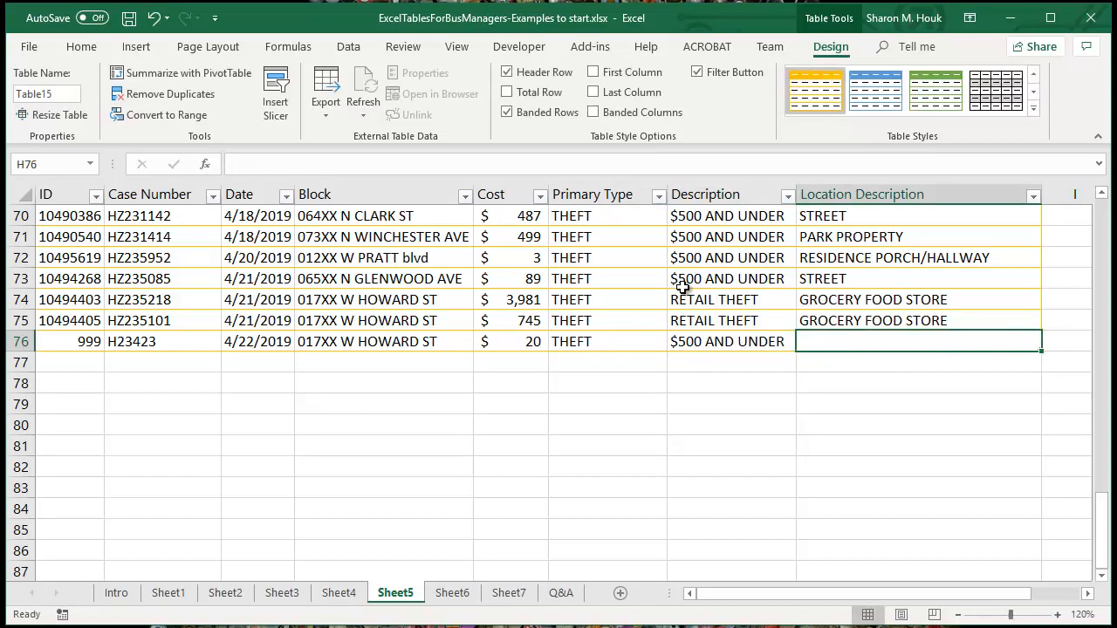
{"action": "type", "text": "s"}
{"action": "key", "text": "Tab"}
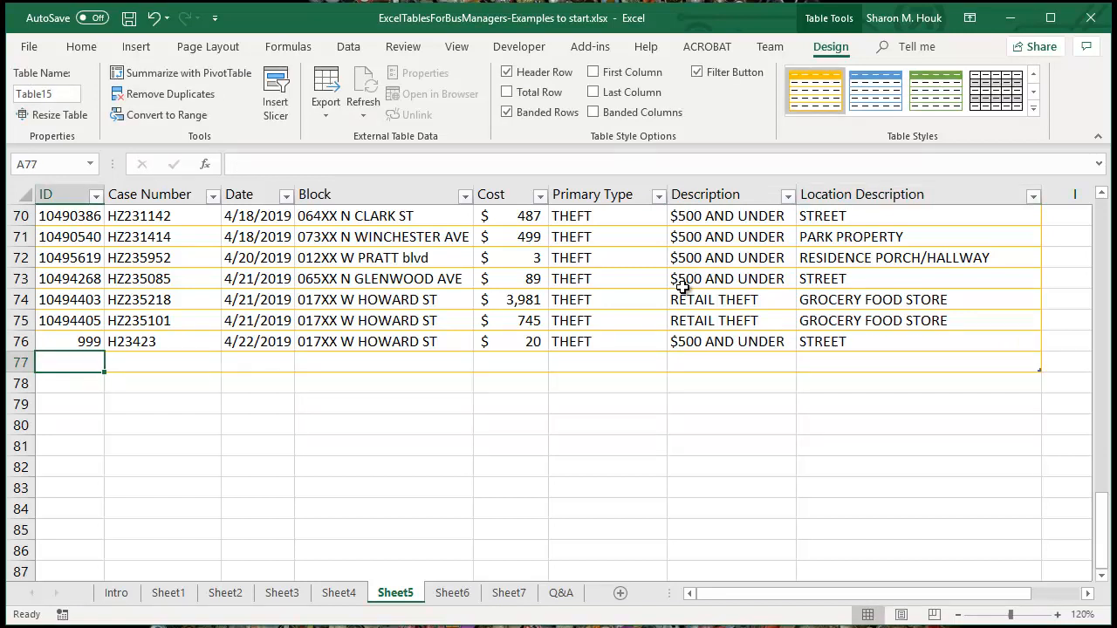
Step: Undo the addition of the empty row 77 and turn on the Total Row for the Sheet5 table
{"action": "key", "text": "ctrl+z"}
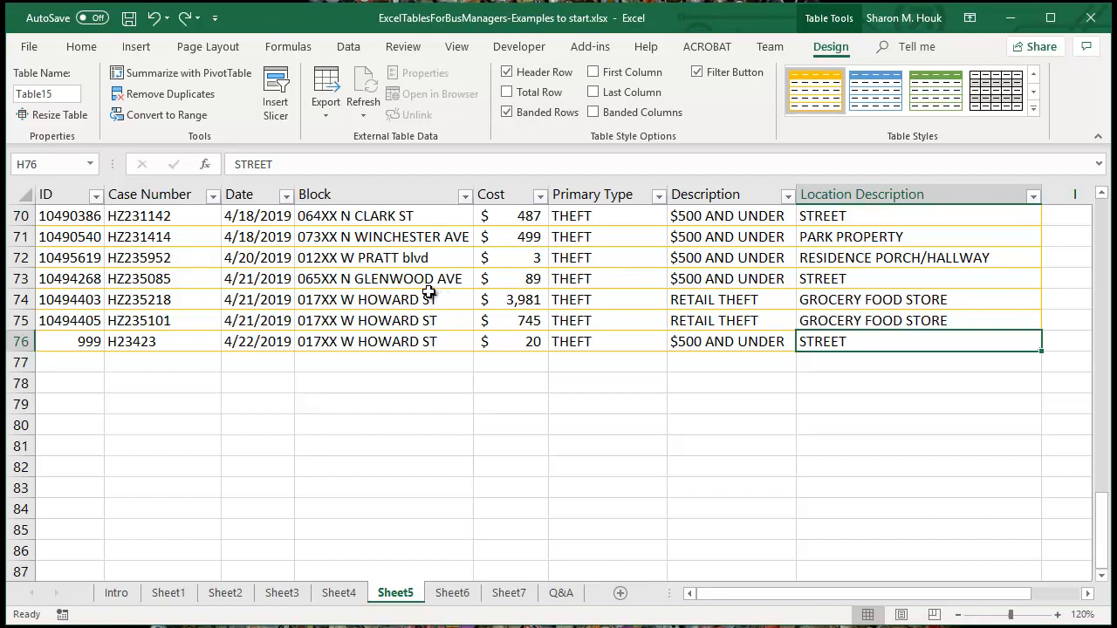
{"action": "left_click", "coordinate": [81, 47]}
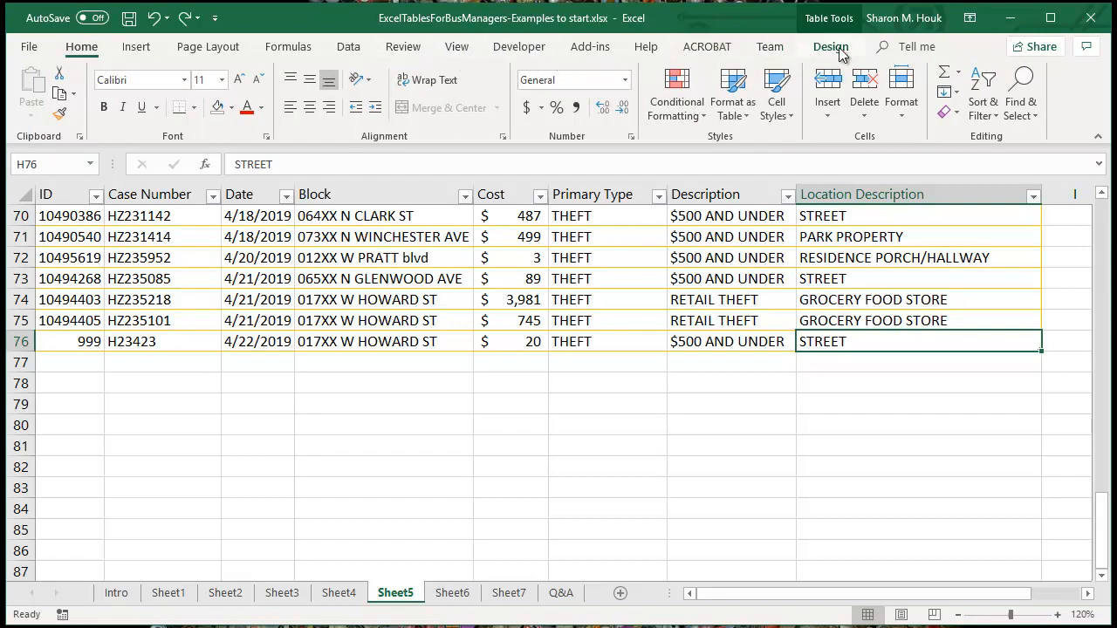
{"action": "left_click", "coordinate": [838, 48]}
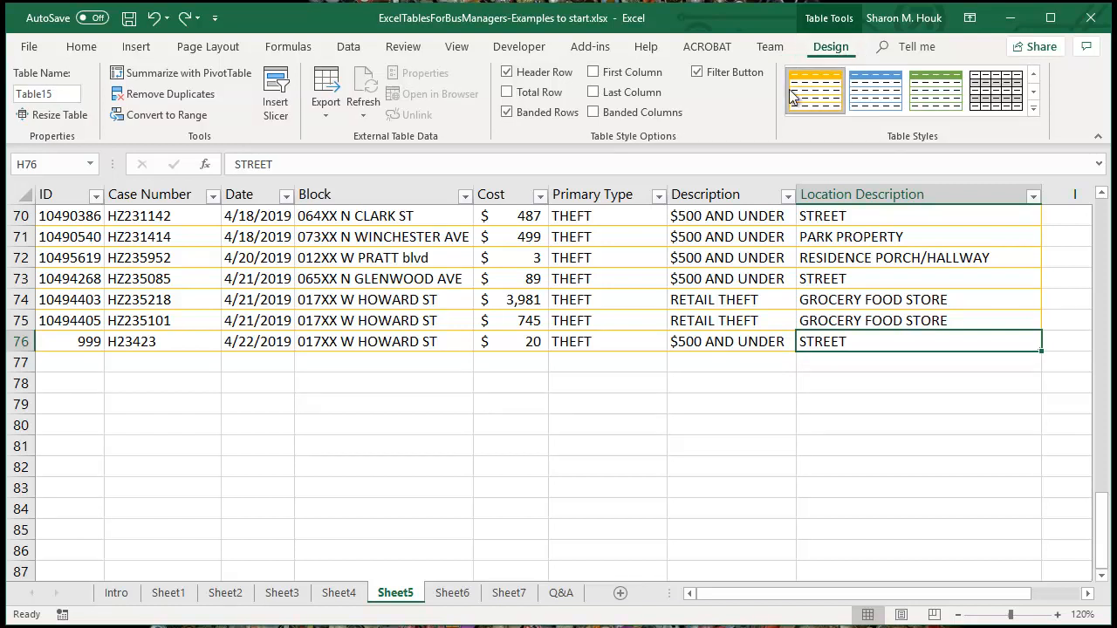
{"action": "left_click", "coordinate": [527, 94]}
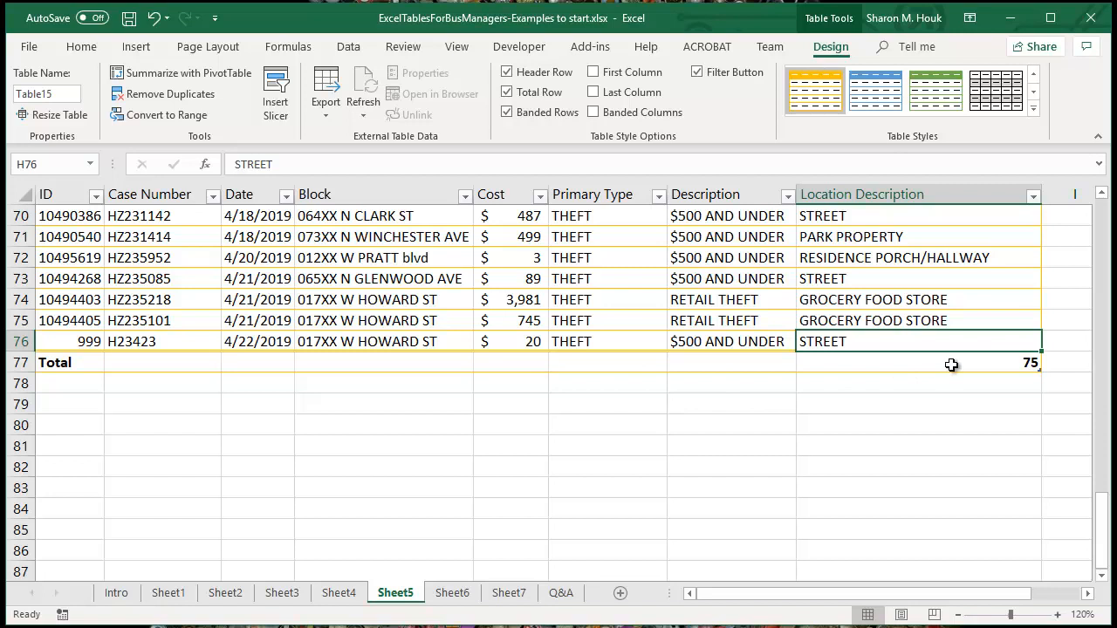
Step: Set the Cost column's cell in the Total row to calculate a Sum
{"action": "left_click", "coordinate": [521, 364]}
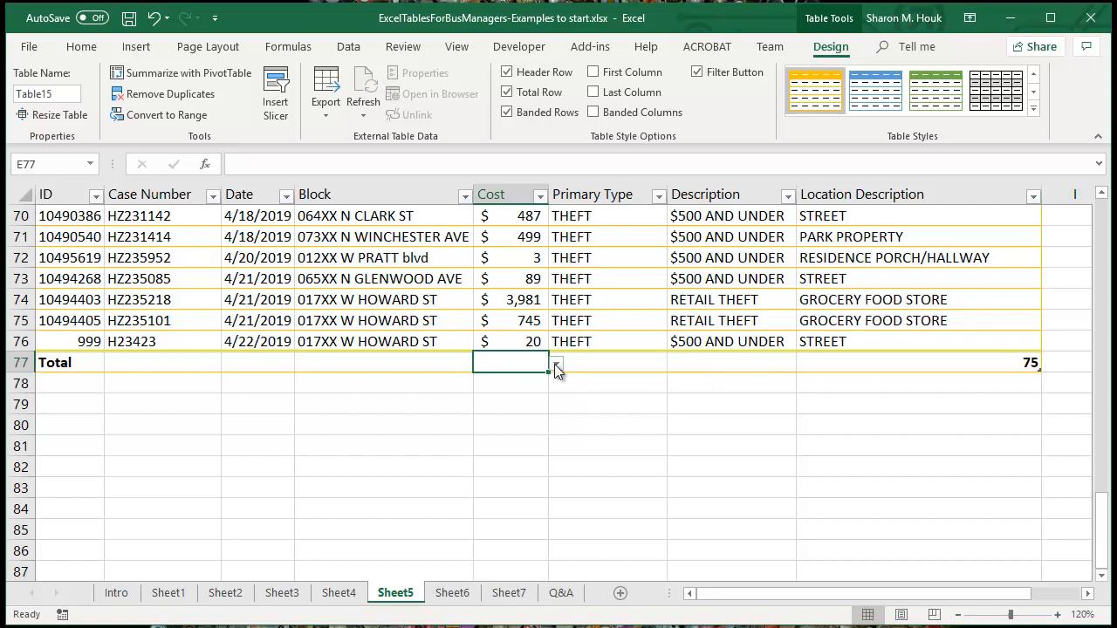
{"action": "left_click", "coordinate": [556, 364]}
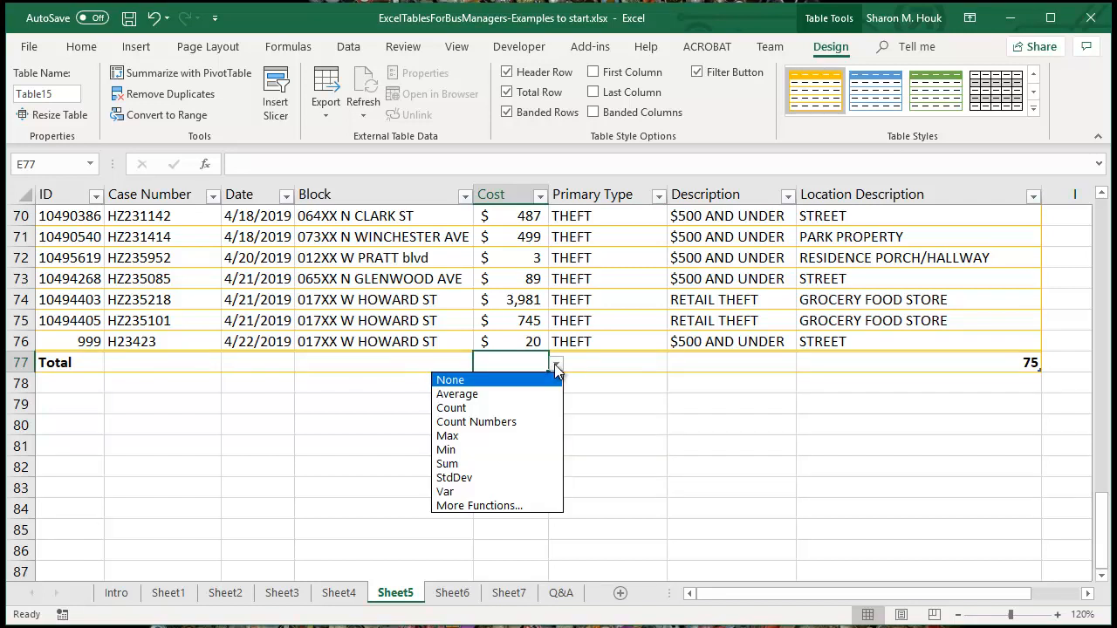
{"action": "left_click", "coordinate": [470, 461]}
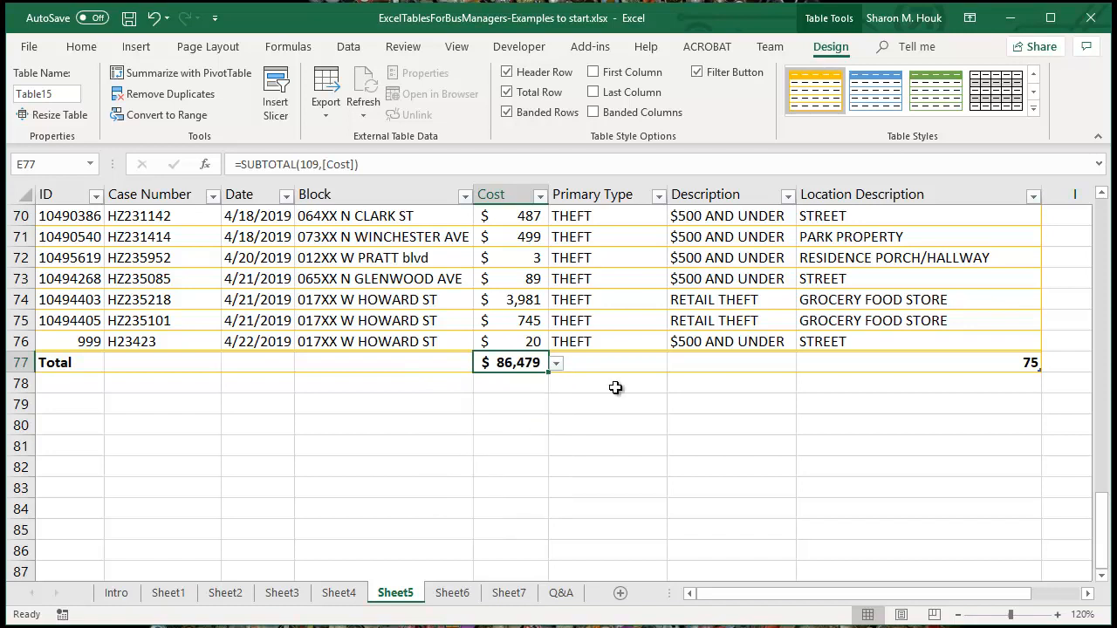
Step: Filter the Primary Type column to show only DECEPTIVE PRACTICE records
{"action": "left_click", "coordinate": [622, 296]}
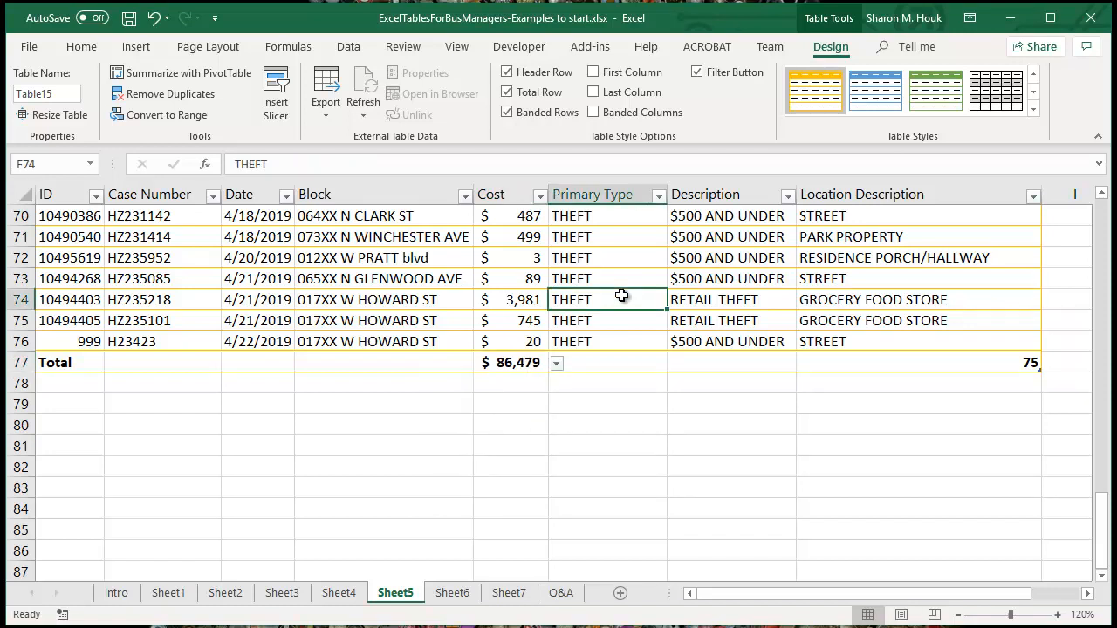
{"action": "left_click", "coordinate": [659, 196]}
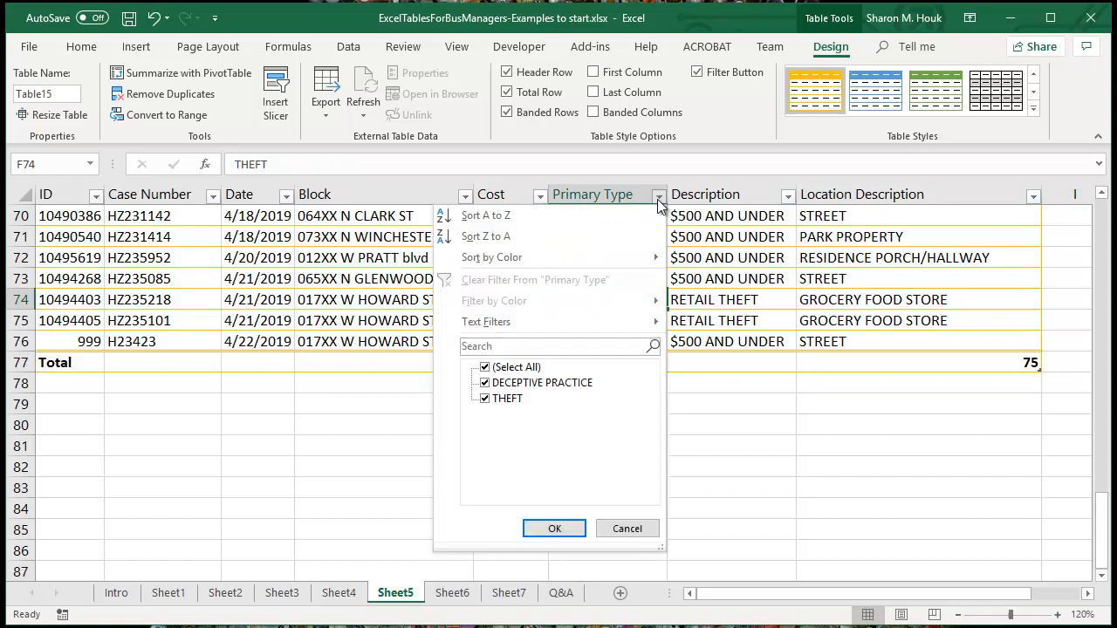
{"action": "left_click", "coordinate": [486, 384]}
{"action": "left_click", "coordinate": [486, 384]}
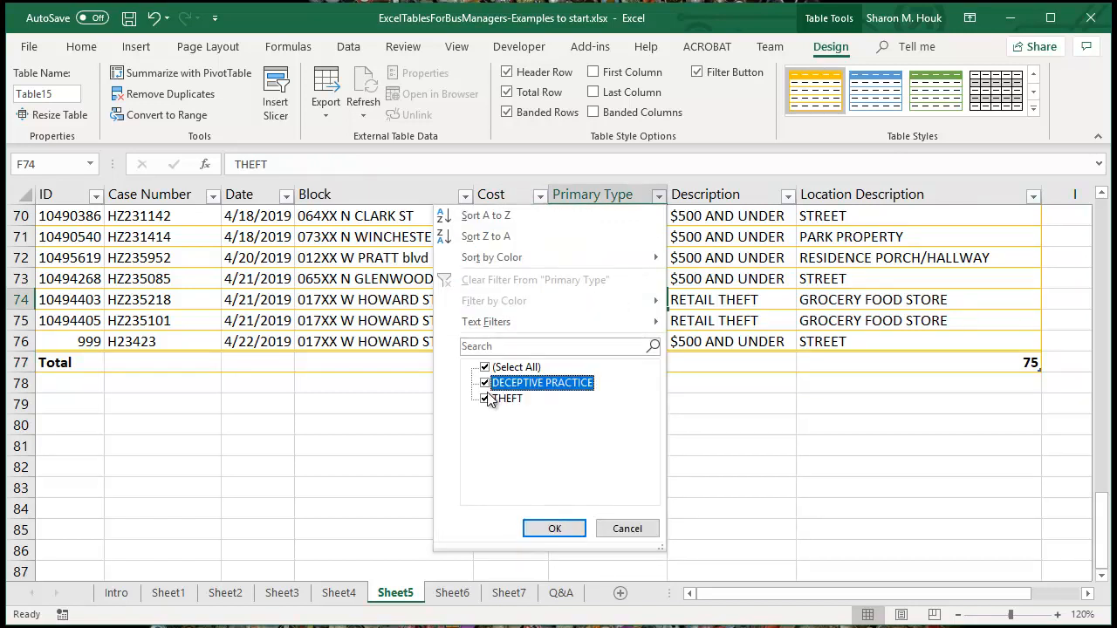
{"action": "left_click", "coordinate": [489, 399]}
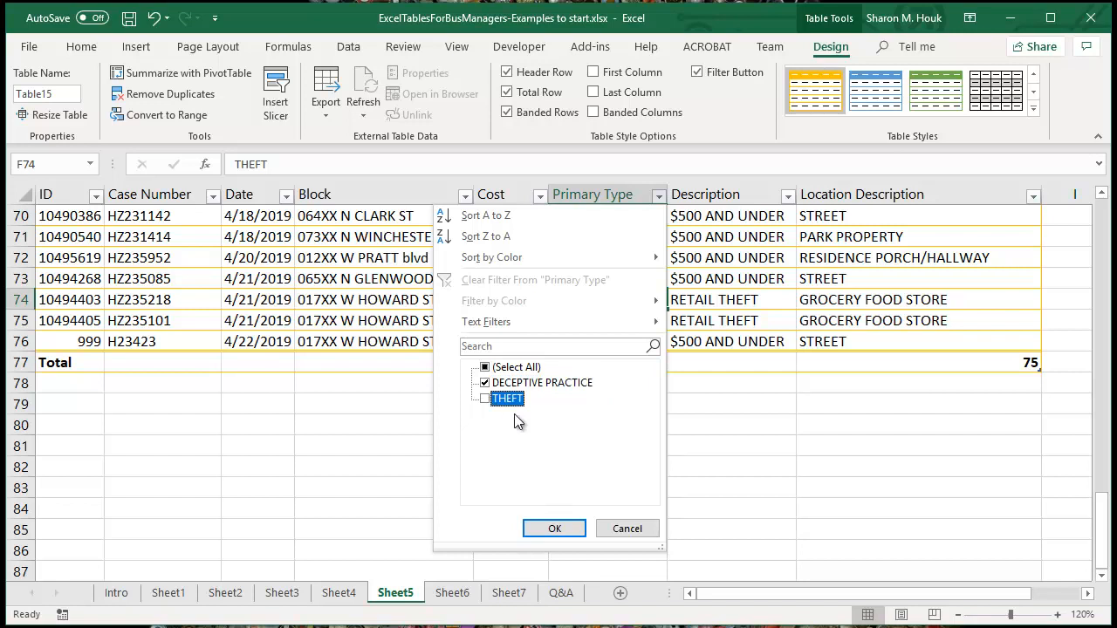
{"action": "left_click", "coordinate": [557, 529]}
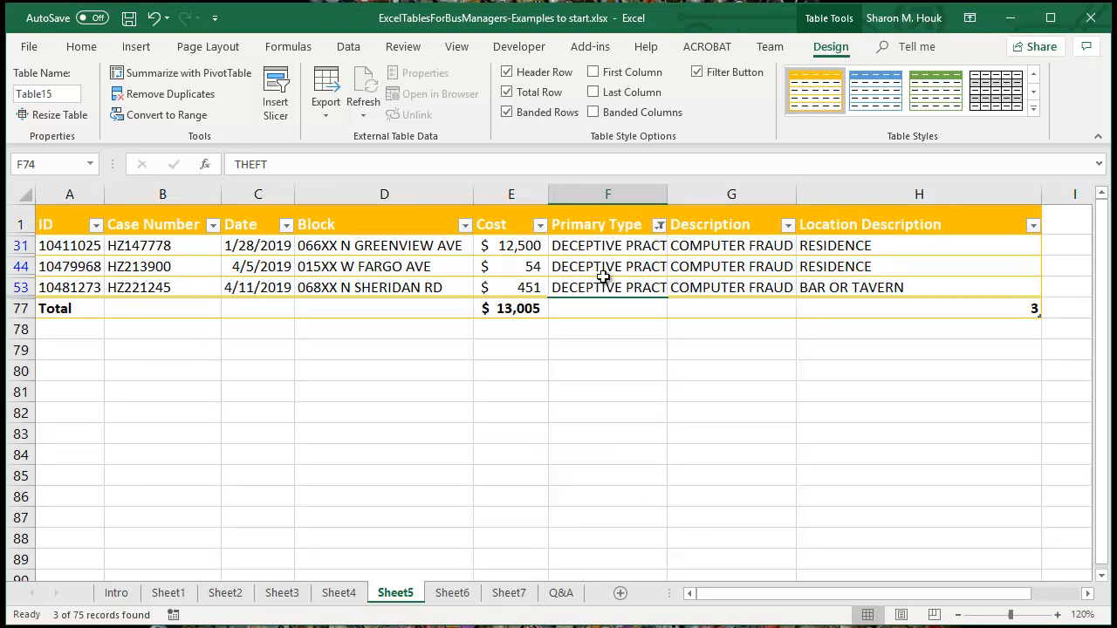
Step: Switch the Primary Type filter to show only THEFT records and check the Total row for them
{"action": "left_click", "coordinate": [659, 225]}
{"action": "left_click", "coordinate": [536, 413]}
{"action": "left_click", "coordinate": [515, 428]}
{"action": "left_click", "coordinate": [554, 558]}
{"action": "scroll", "coordinate": [643, 408], "scroll_direction": "down", "scroll_amount": 18}
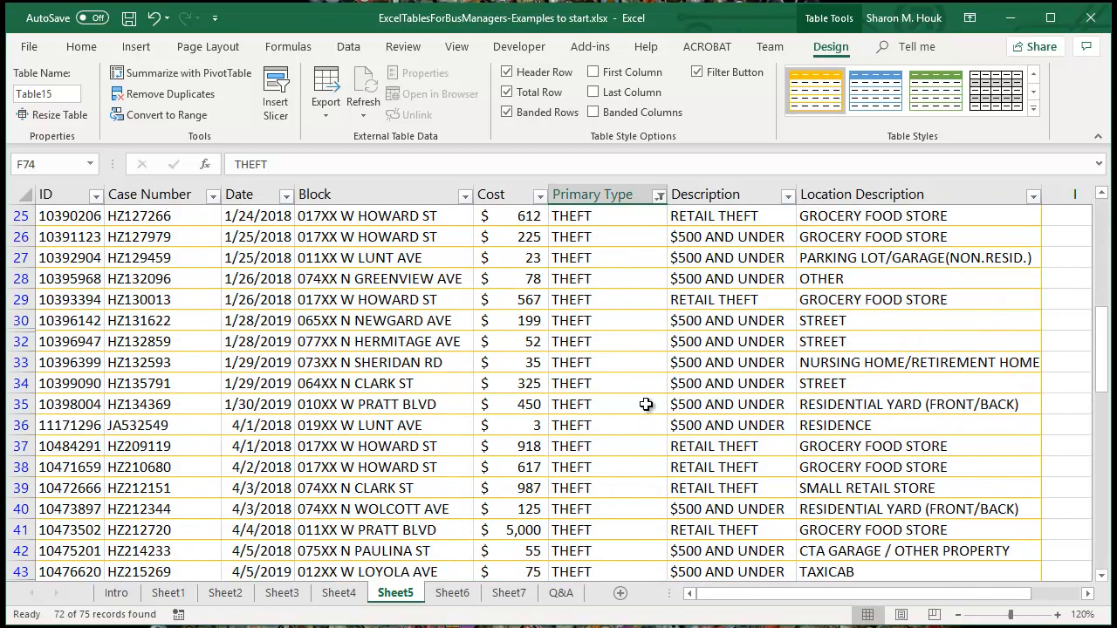
{"action": "scroll", "coordinate": [647, 404], "scroll_direction": "down", "scroll_amount": 1}
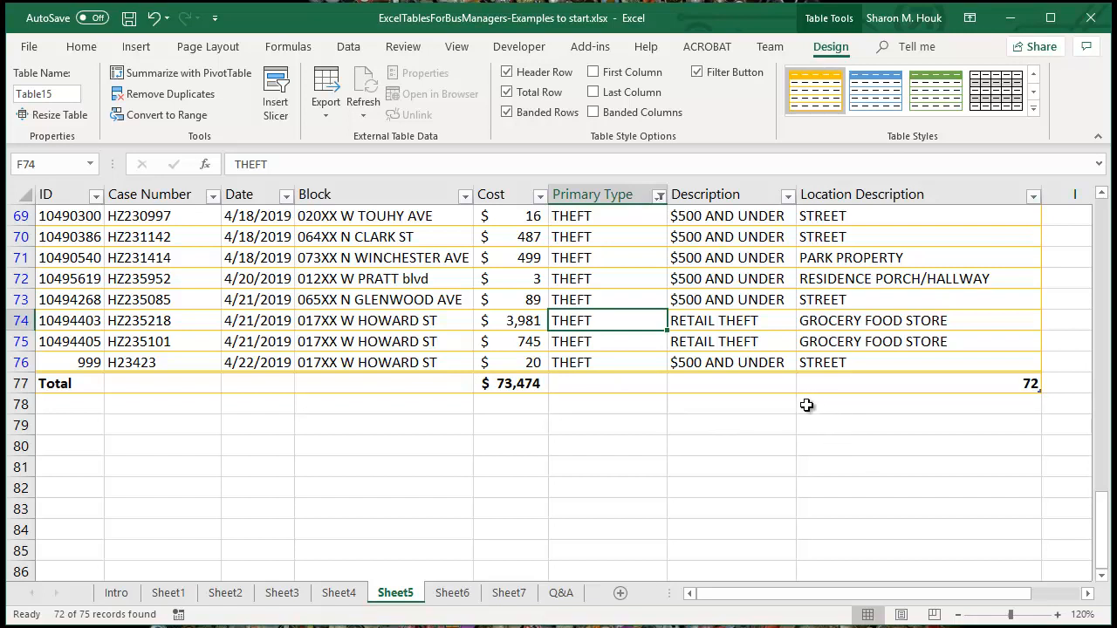
{"action": "scroll", "coordinate": [803, 408], "scroll_direction": "up", "scroll_amount": 8}
{"action": "scroll", "coordinate": [801, 408], "scroll_direction": "up", "scroll_amount": 15}
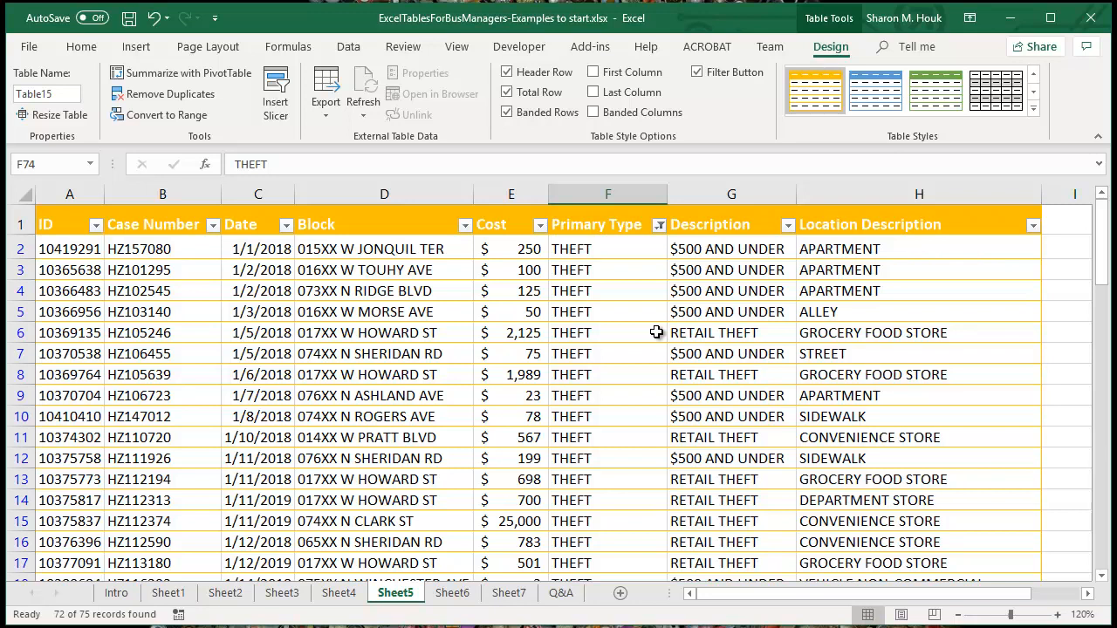
Step: Insert a table column between Cost and Primary Type, name it Restored and narrow it slightly
{"action": "right_click", "coordinate": [595, 225]}
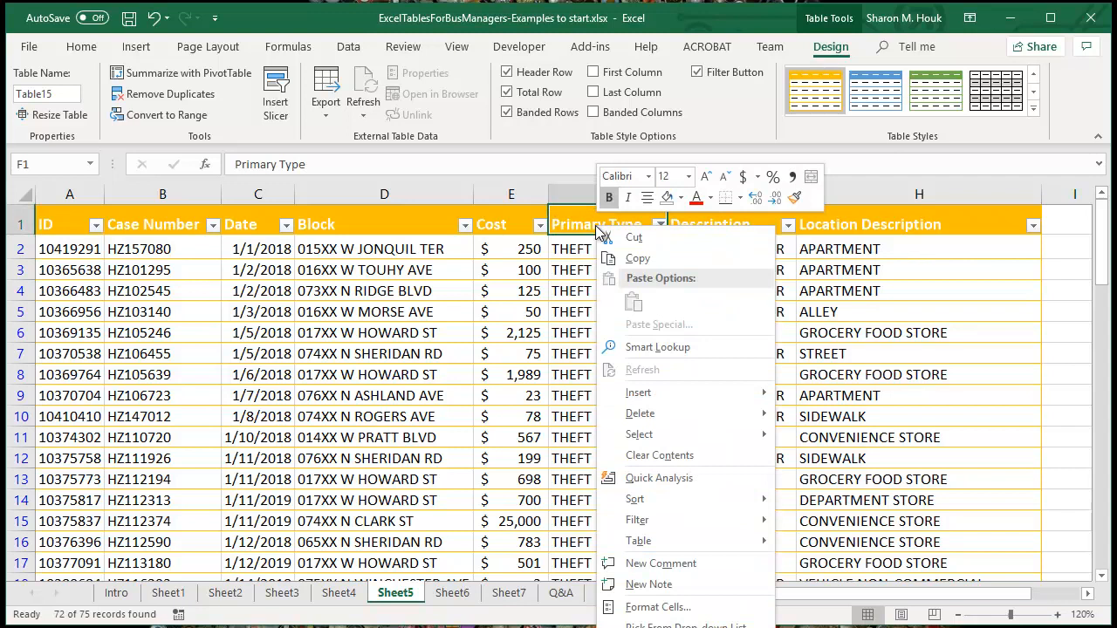
{"action": "mouse_move", "coordinate": [659, 394]}
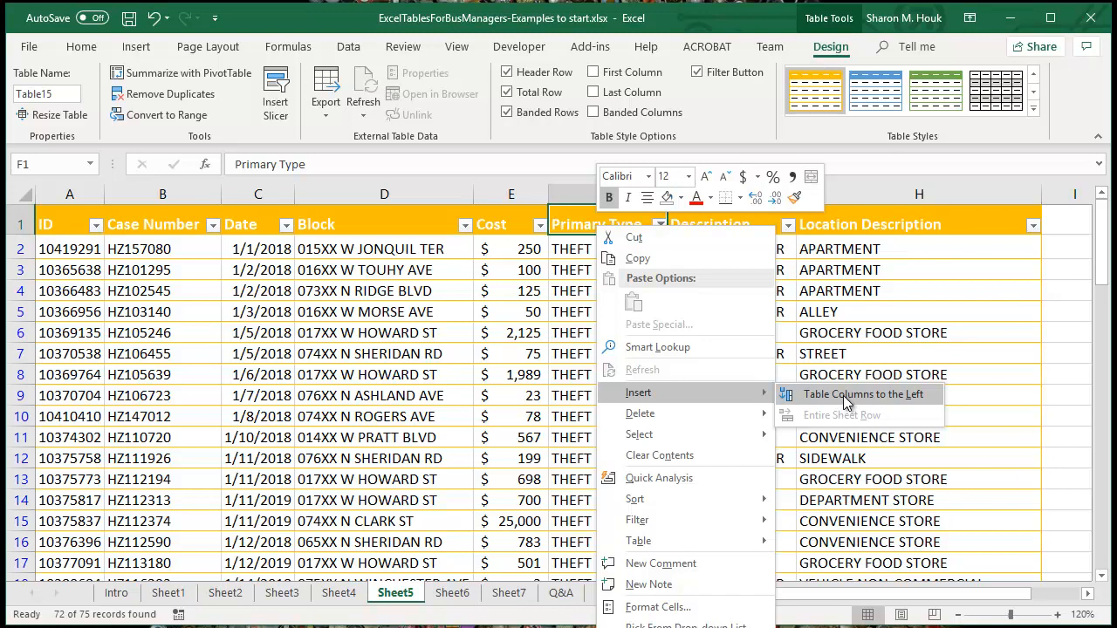
{"action": "left_click", "coordinate": [843, 397]}
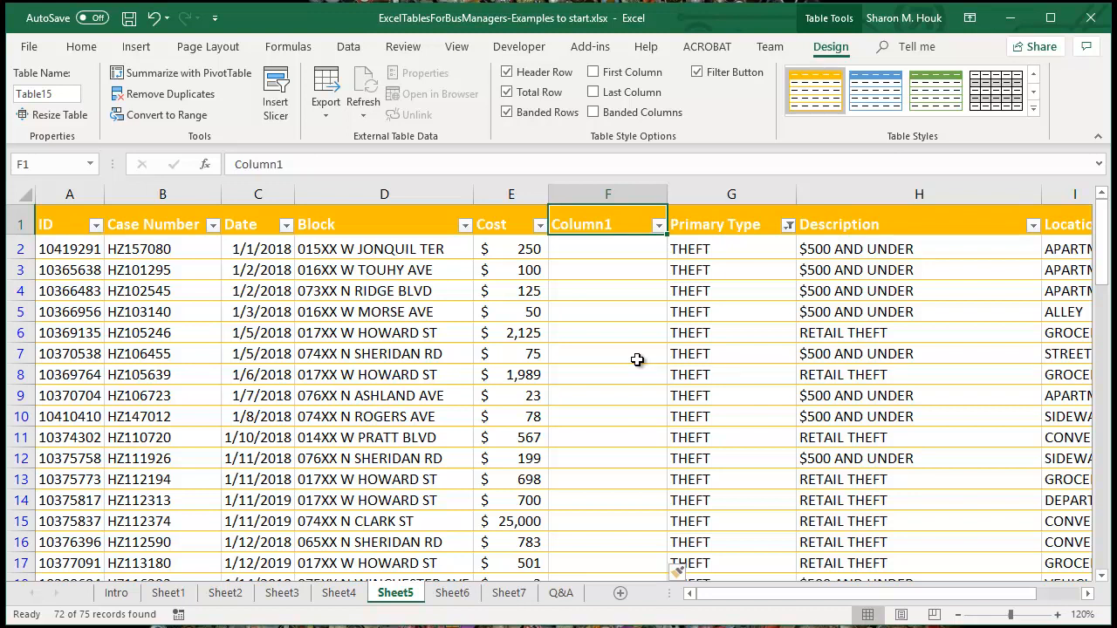
{"action": "type", "text": "Restored"}
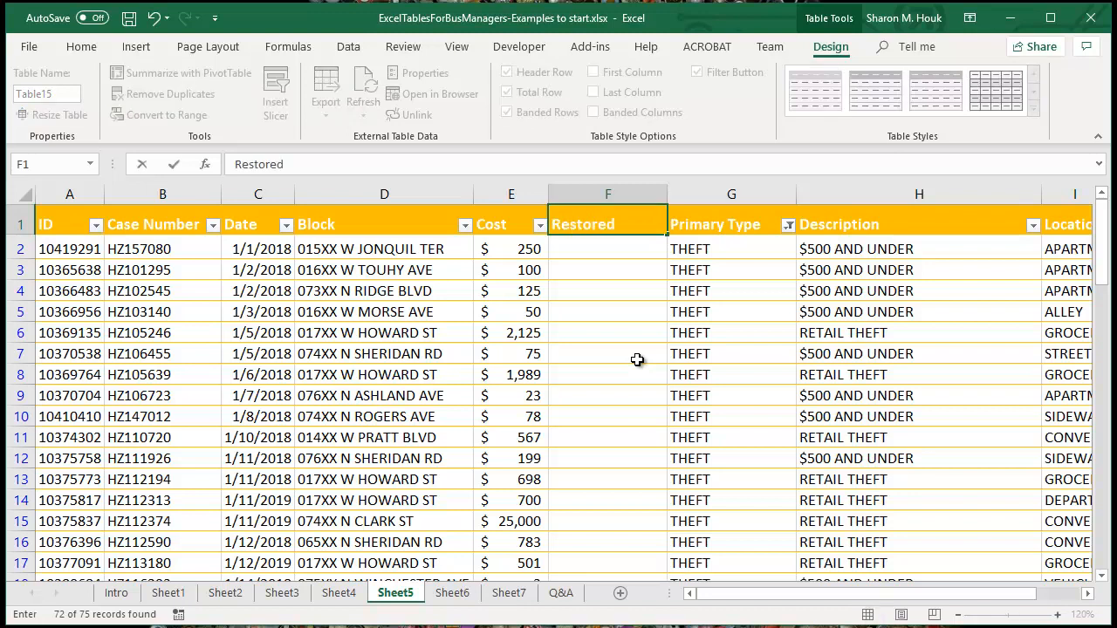
{"action": "key", "text": "Return"}
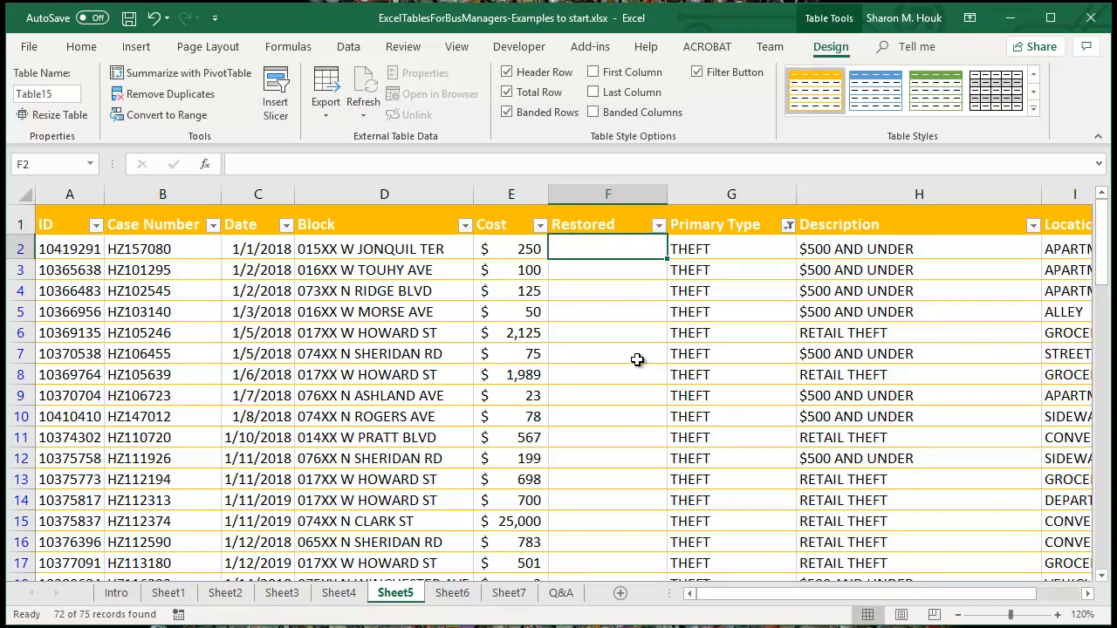
{"action": "left_click_drag", "start_coordinate": [667, 193], "coordinate": [648, 194]}
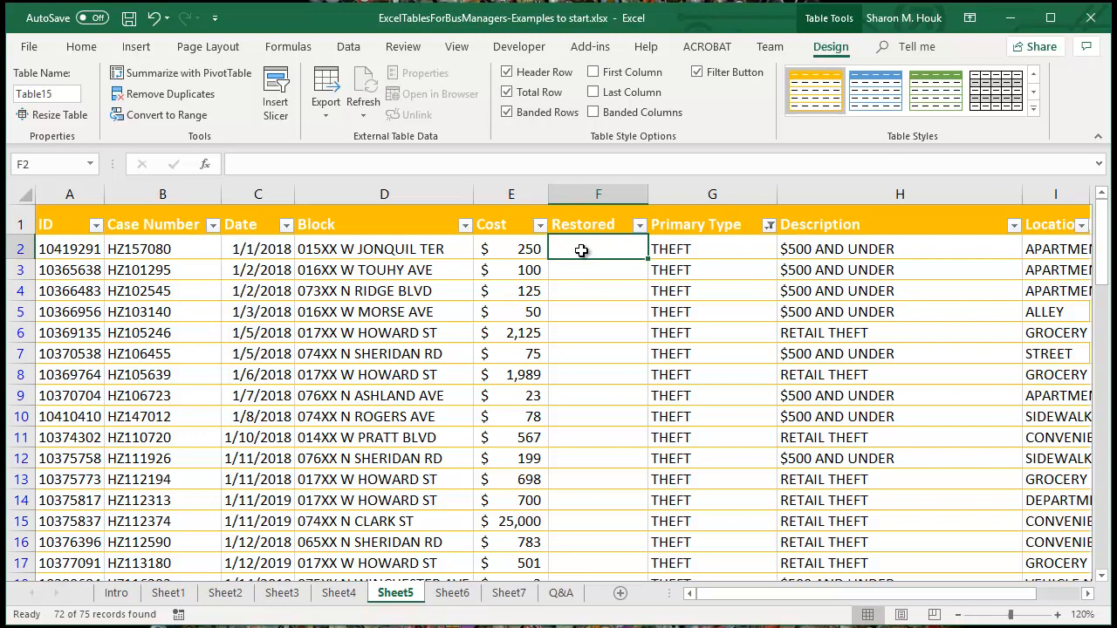
Step: Fill the Restored column with a formula that multiplies each record's Cost by .40
{"action": "type", "text": "="}
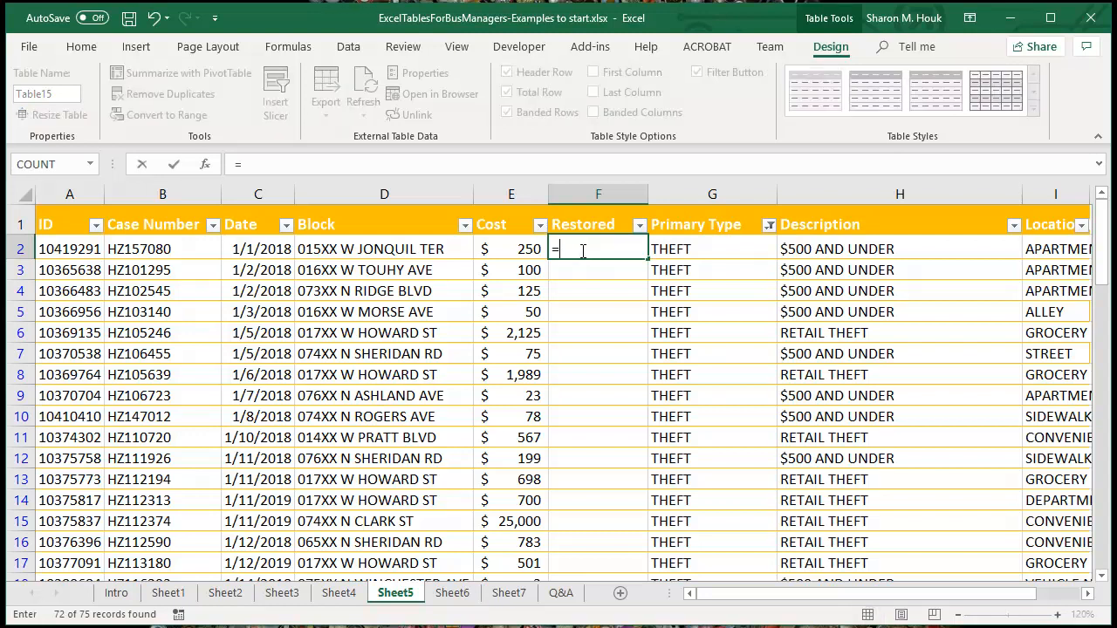
{"action": "left_click", "coordinate": [515, 248]}
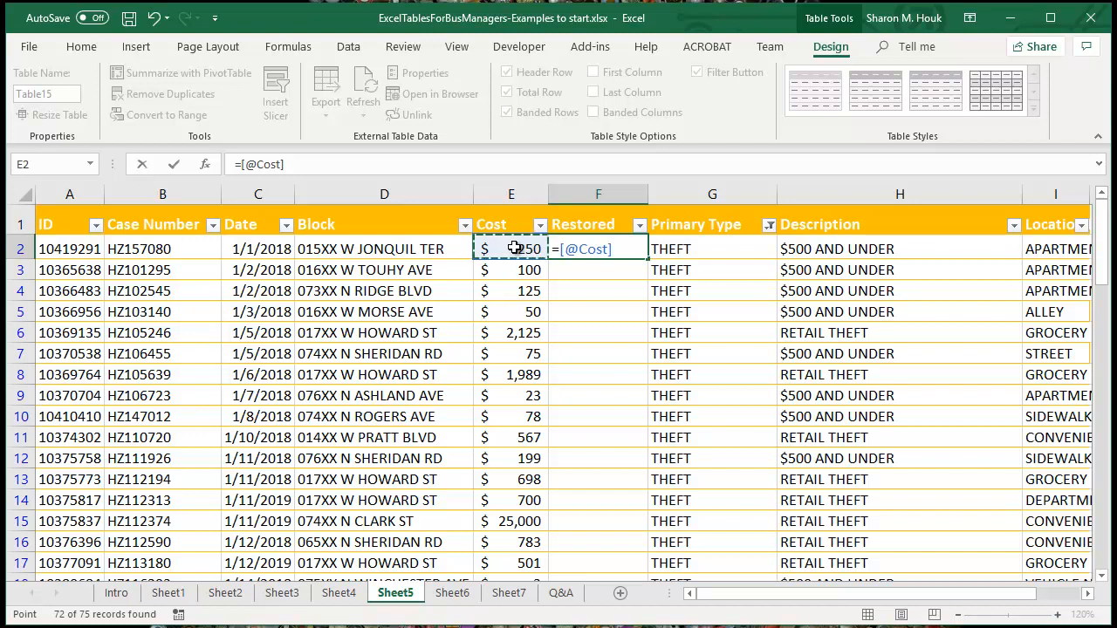
{"action": "type", "text": "*.40"}
{"action": "key", "text": "Return"}
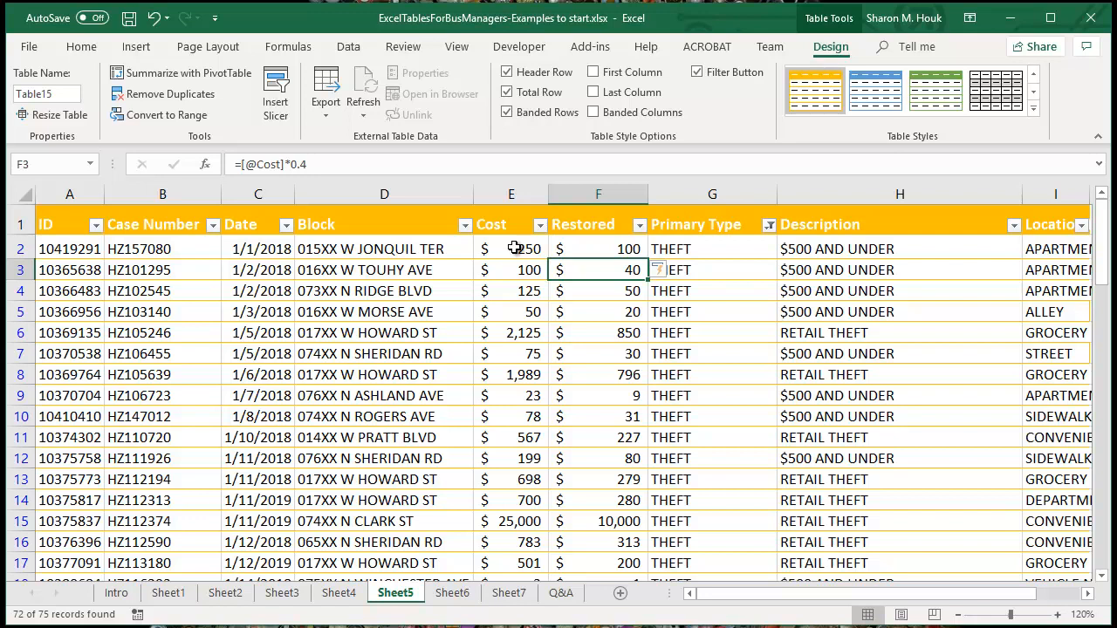
Step: Review the Restored values down to the end of the table and inspect the Cost total's formula
{"action": "left_click_drag", "start_coordinate": [1106, 262], "coordinate": [1107, 365]}
{"action": "left_click", "coordinate": [1105, 487]}
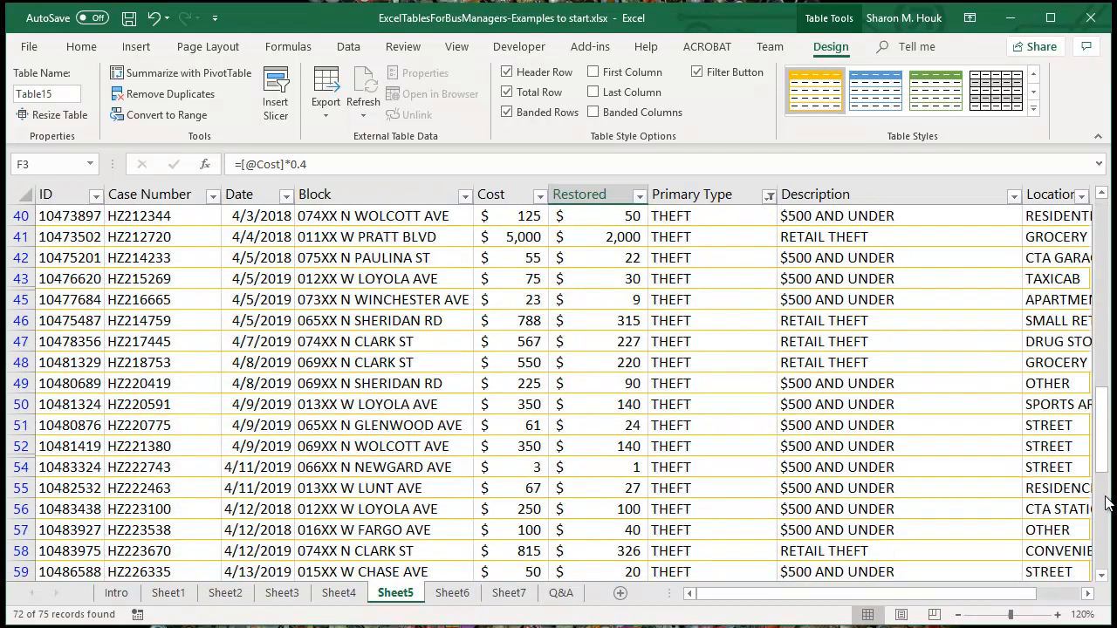
{"action": "left_click", "coordinate": [1104, 534]}
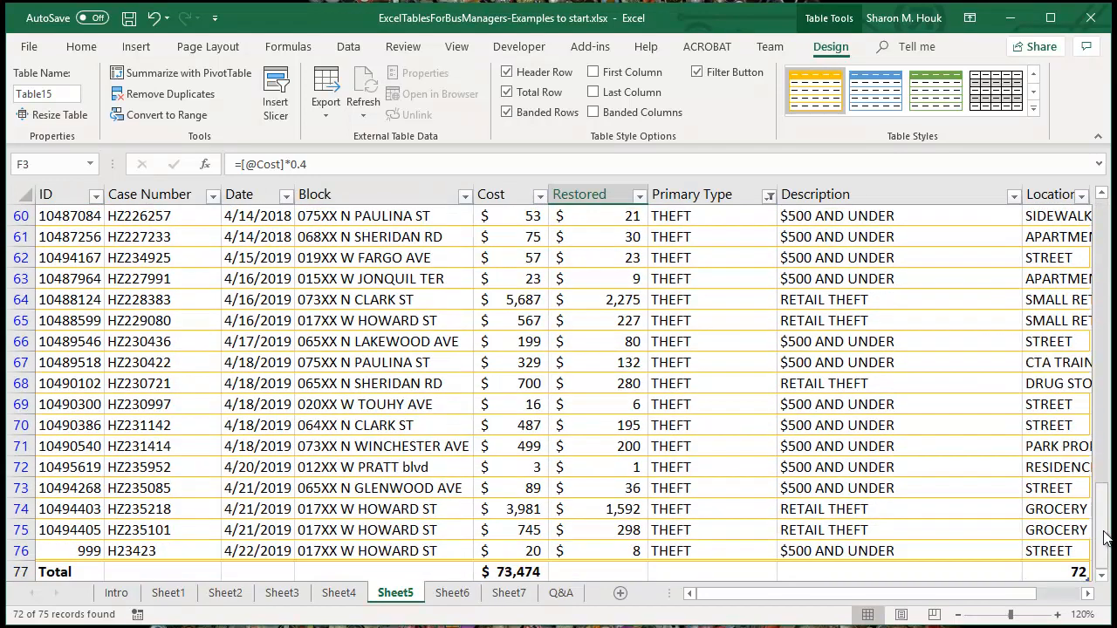
{"action": "left_click", "coordinate": [1103, 576]}
{"action": "left_click", "coordinate": [1104, 583]}
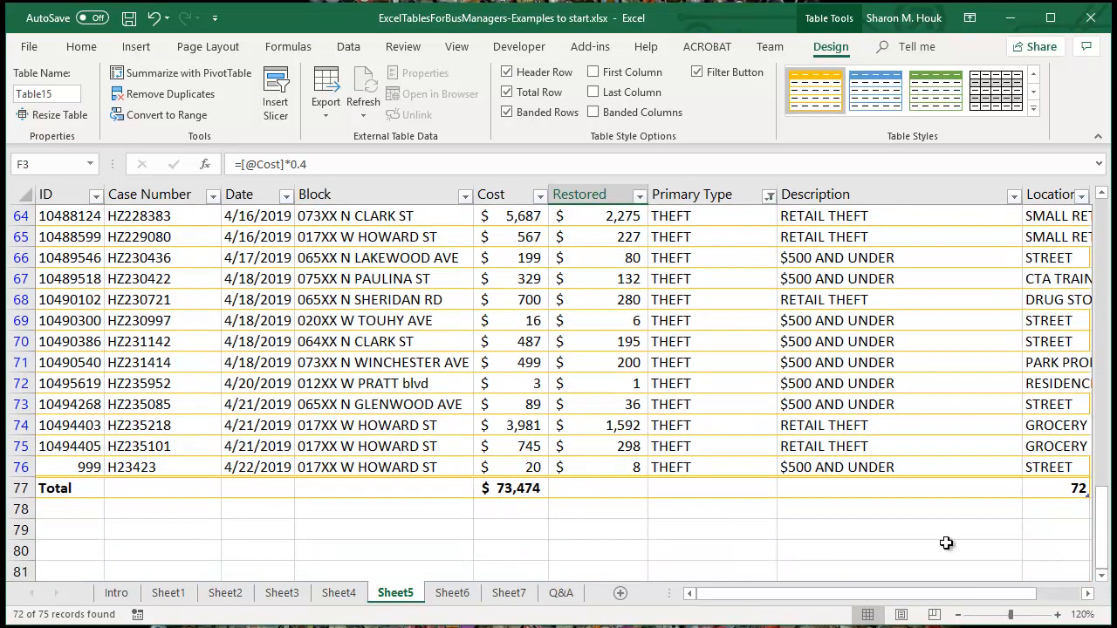
{"action": "left_click", "coordinate": [518, 491]}
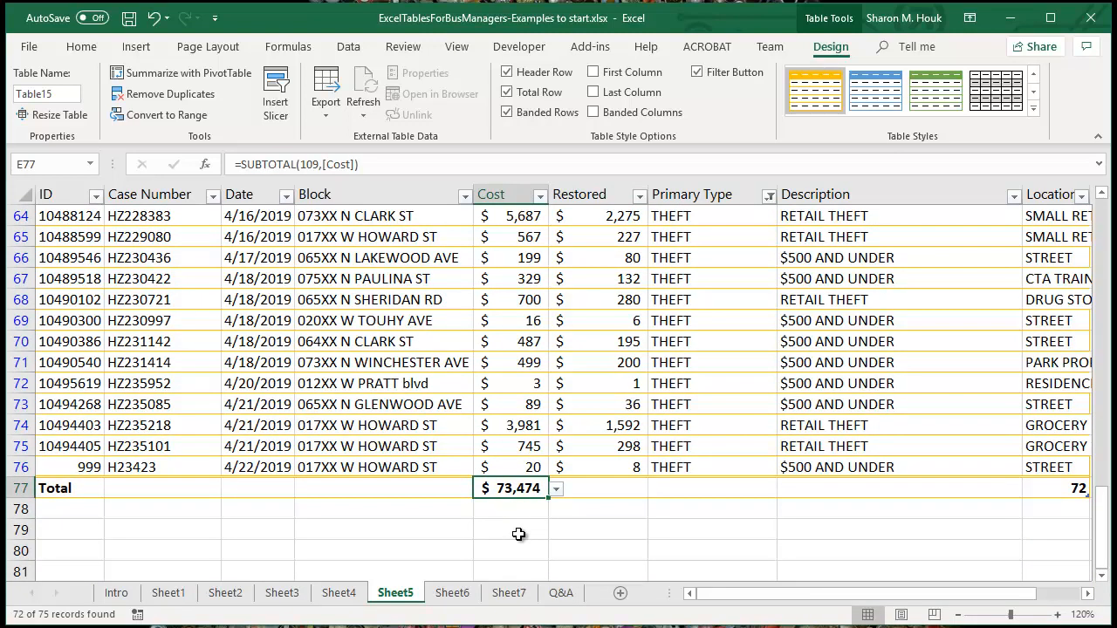
{"action": "left_click", "coordinate": [605, 490]}
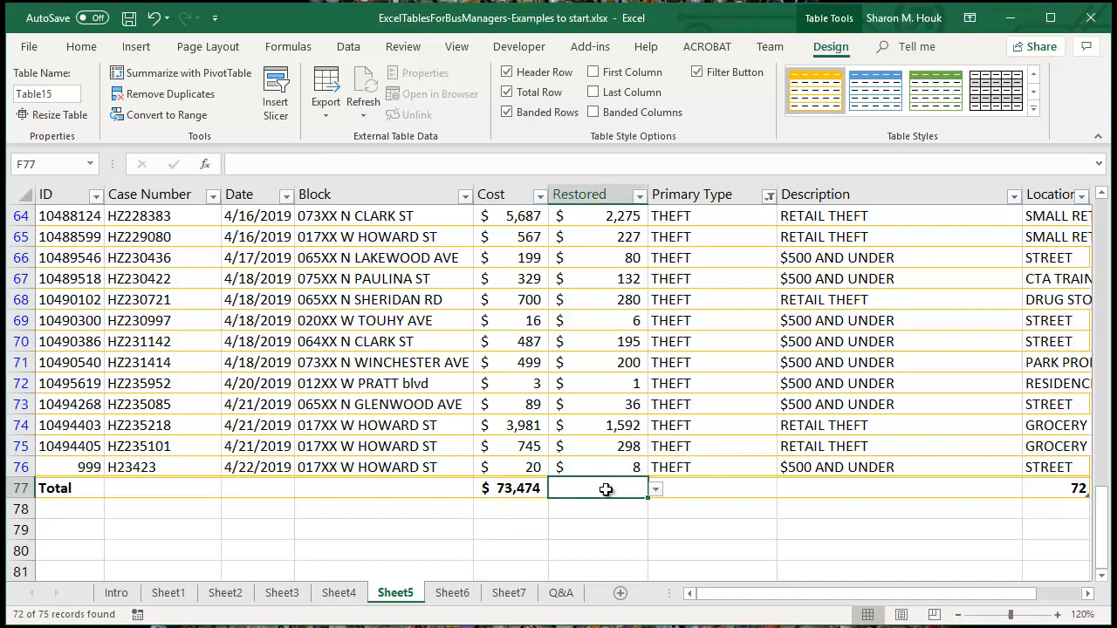
{"action": "left_click", "coordinate": [656, 491]}
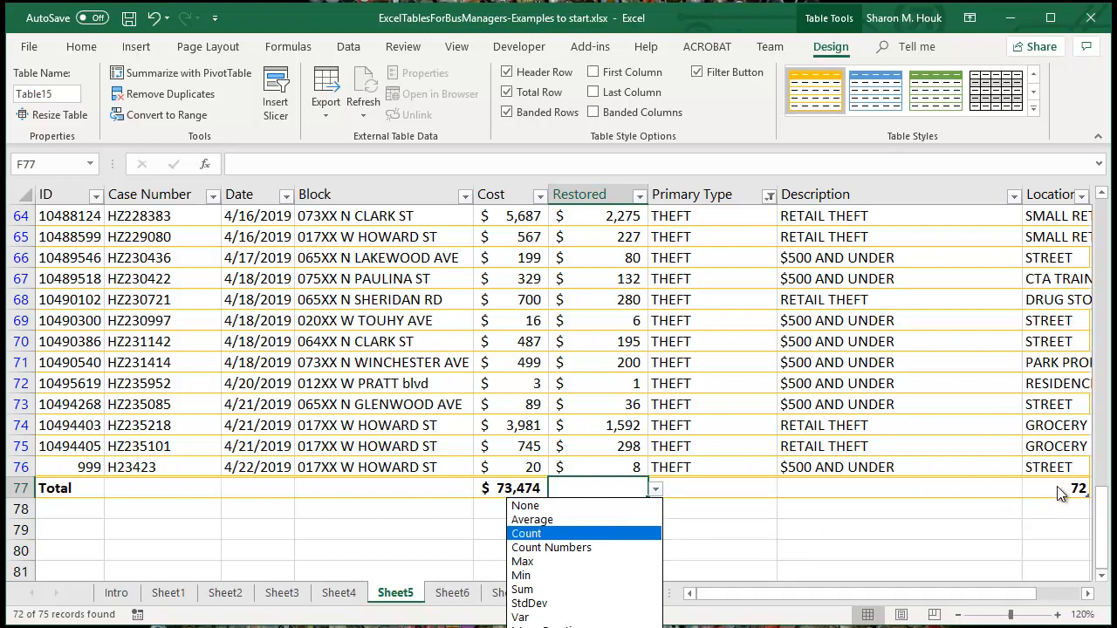
{"action": "left_click", "coordinate": [525, 506]}
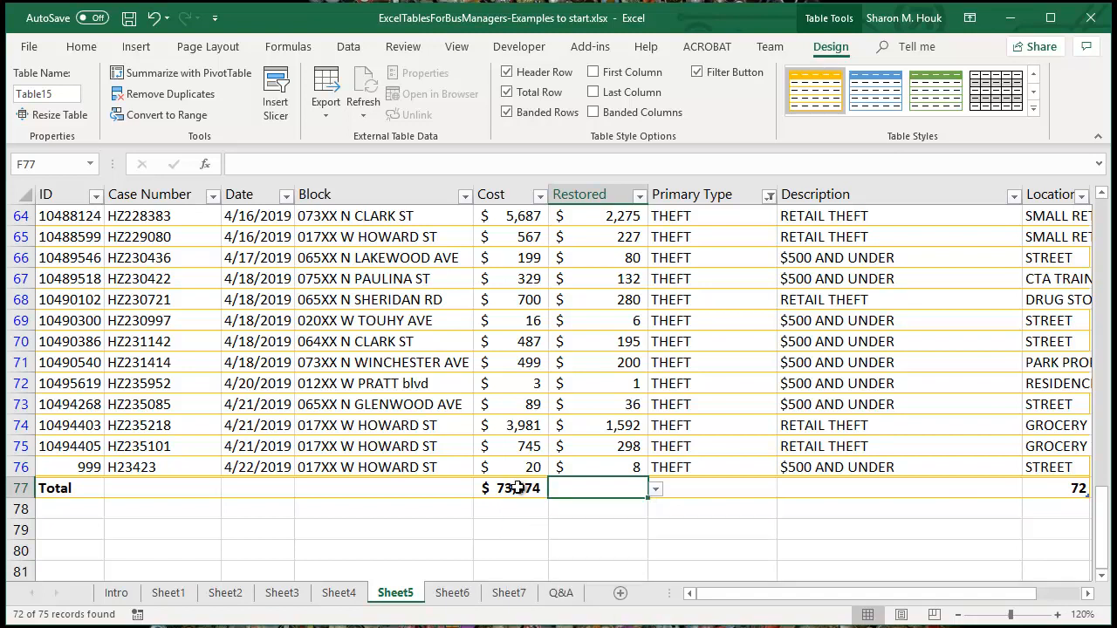
Step: Copy the Cost total's formula across into the Restored column's total cell and compare the two formulas
{"action": "left_click", "coordinate": [513, 489]}
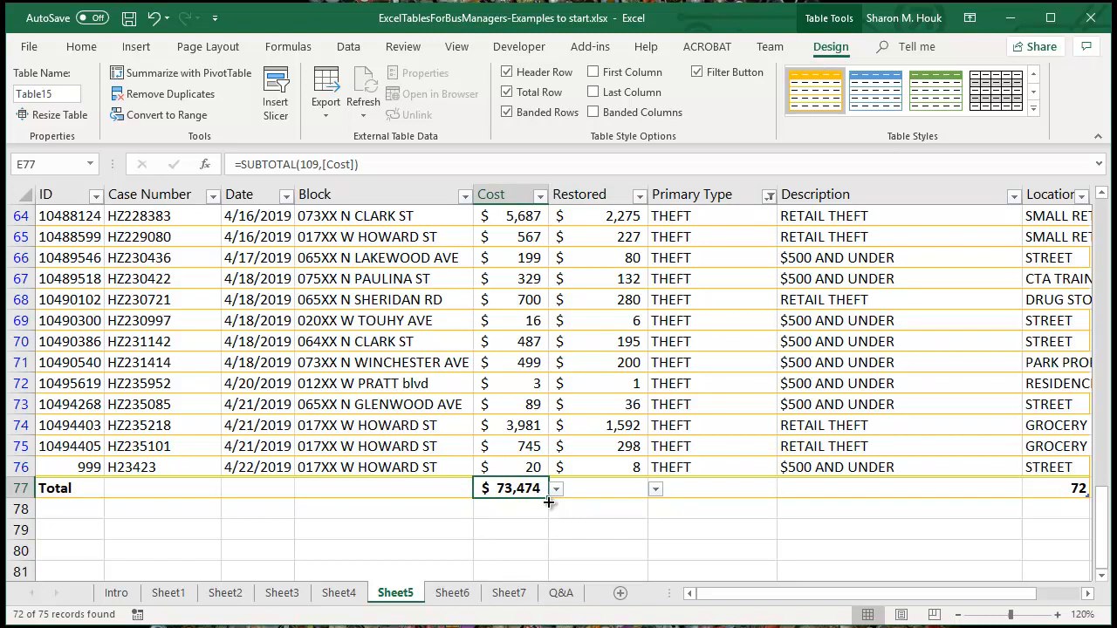
{"action": "left_click_drag", "start_coordinate": [548, 502], "coordinate": [642, 497]}
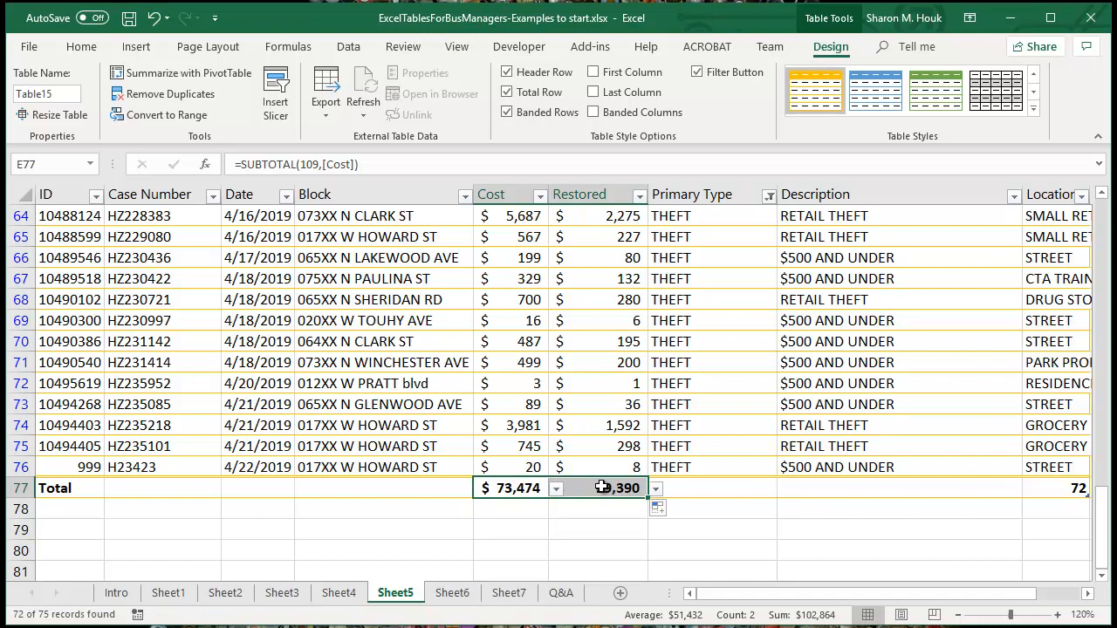
{"action": "left_click", "coordinate": [607, 490]}
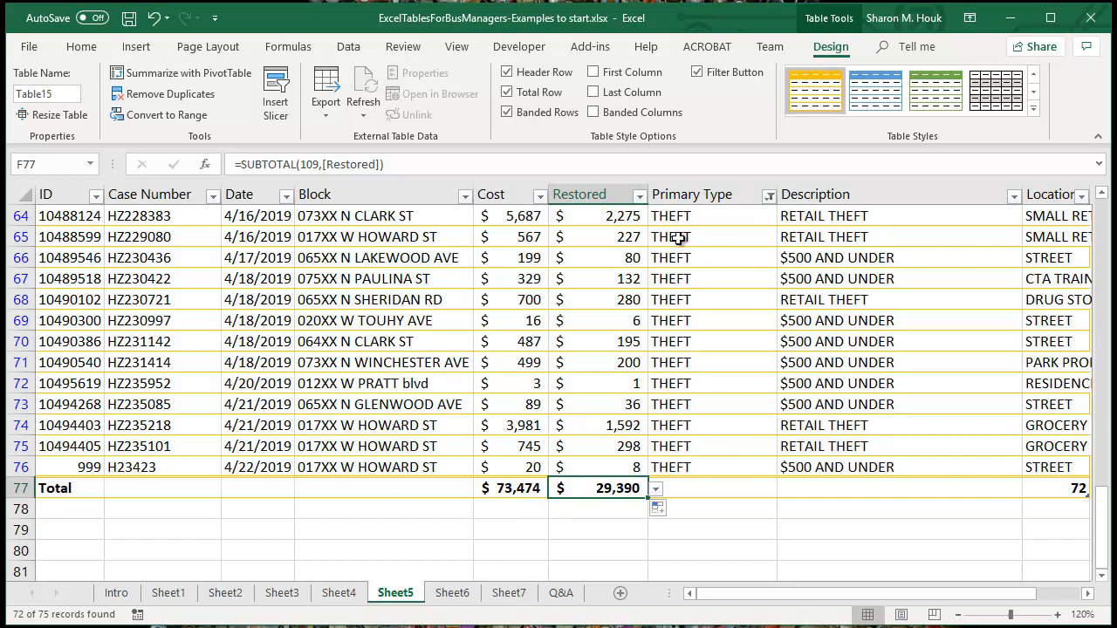
{"action": "left_click", "coordinate": [530, 488]}
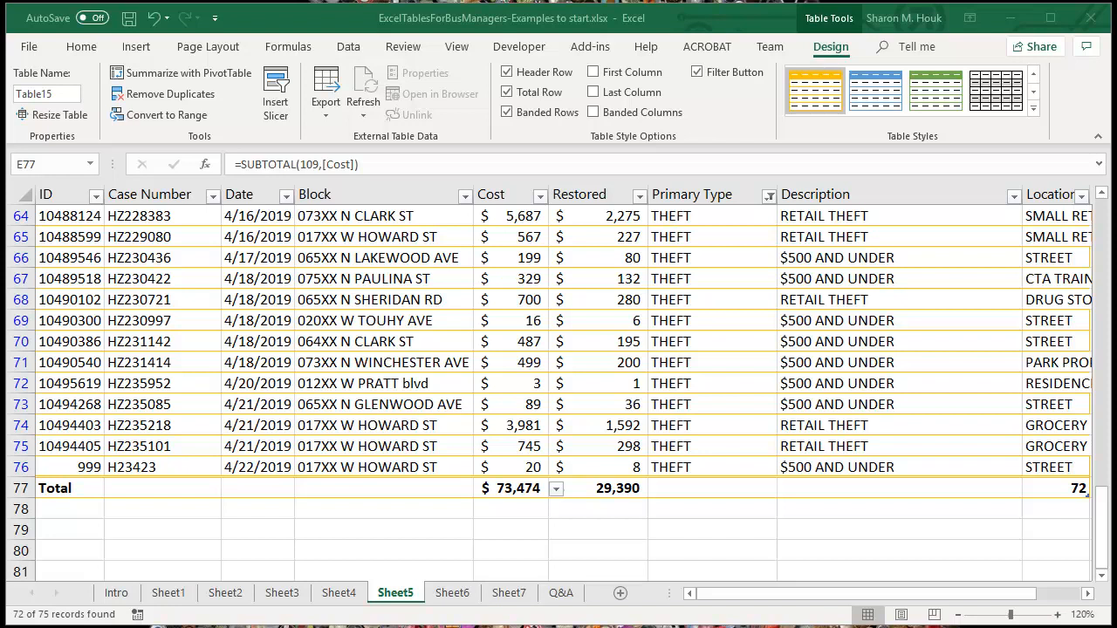
Step: Convert the table on Sheet6 to a normal range
{"action": "left_click", "coordinate": [456, 599]}
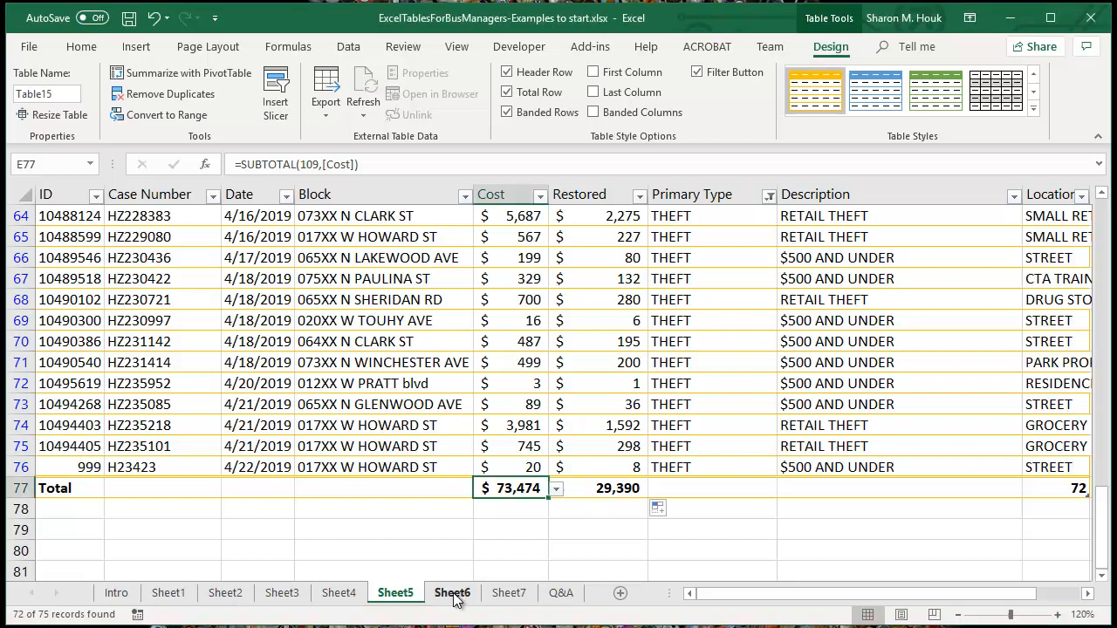
{"action": "left_click", "coordinate": [456, 597]}
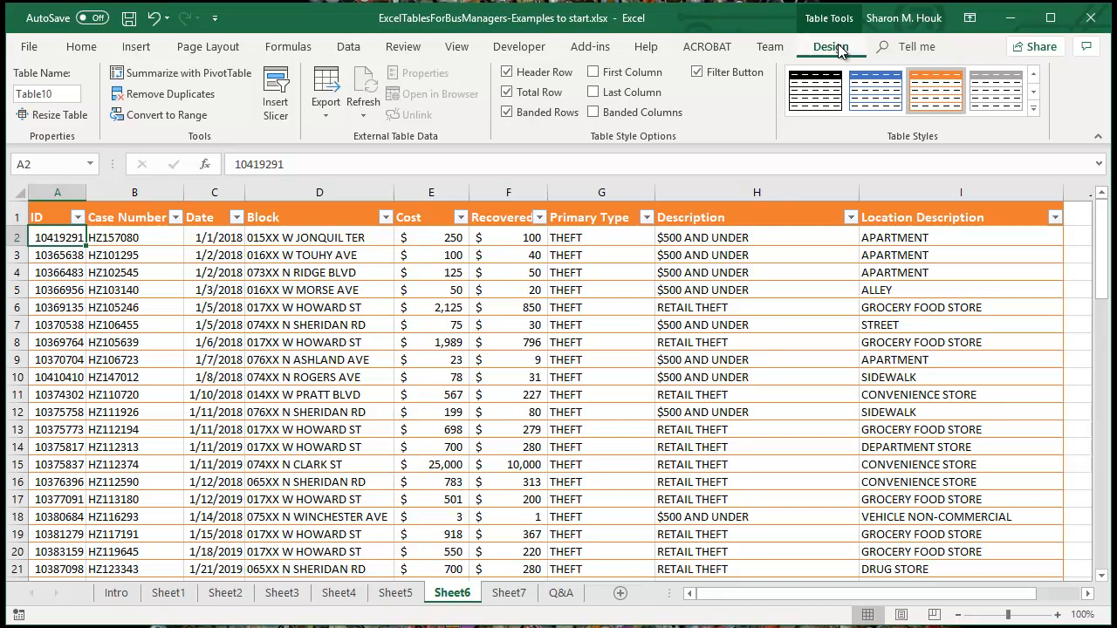
{"action": "left_click", "coordinate": [184, 116]}
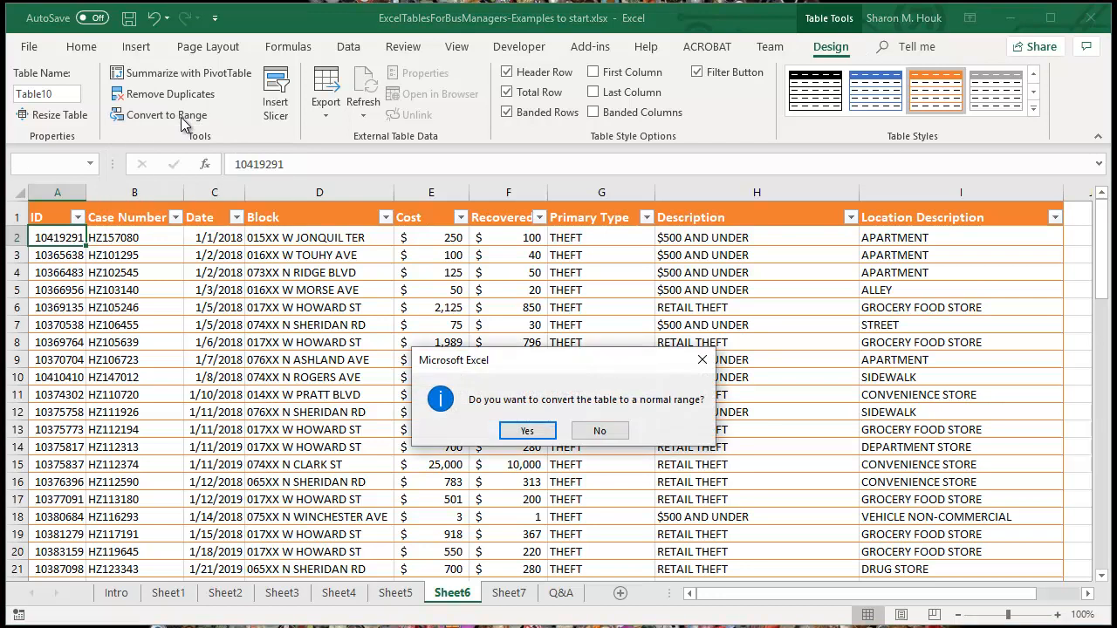
{"action": "left_click", "coordinate": [538, 433]}
{"action": "left_click", "coordinate": [235, 363]}
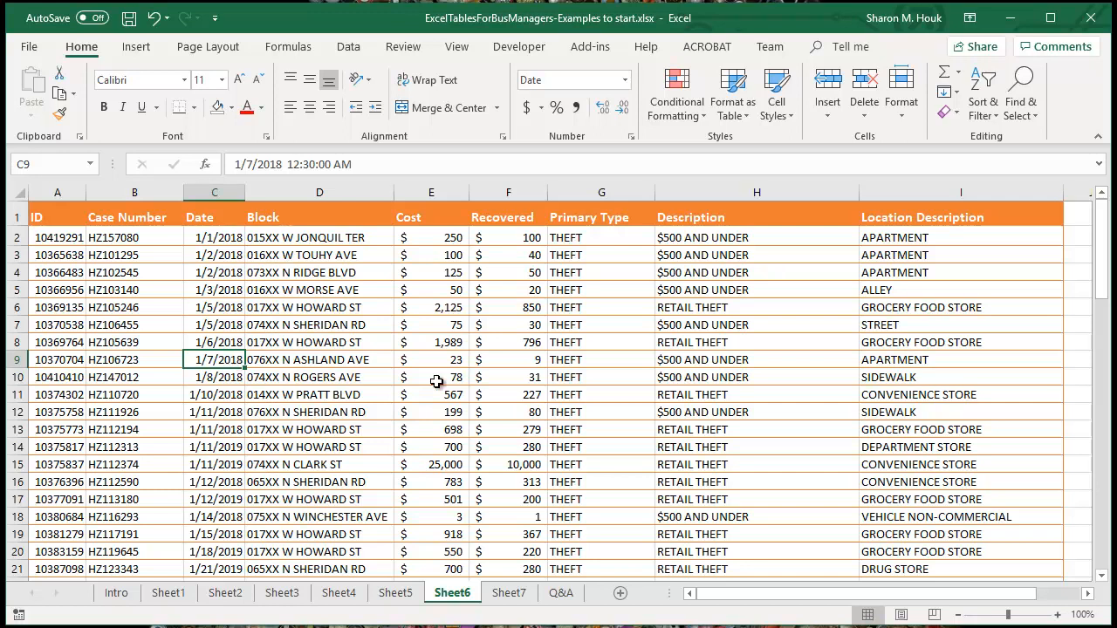
Step: Insert a slicer for the Description field of the Sheet7 table and place it beside the table, over columns I to K
{"action": "left_click", "coordinate": [512, 594]}
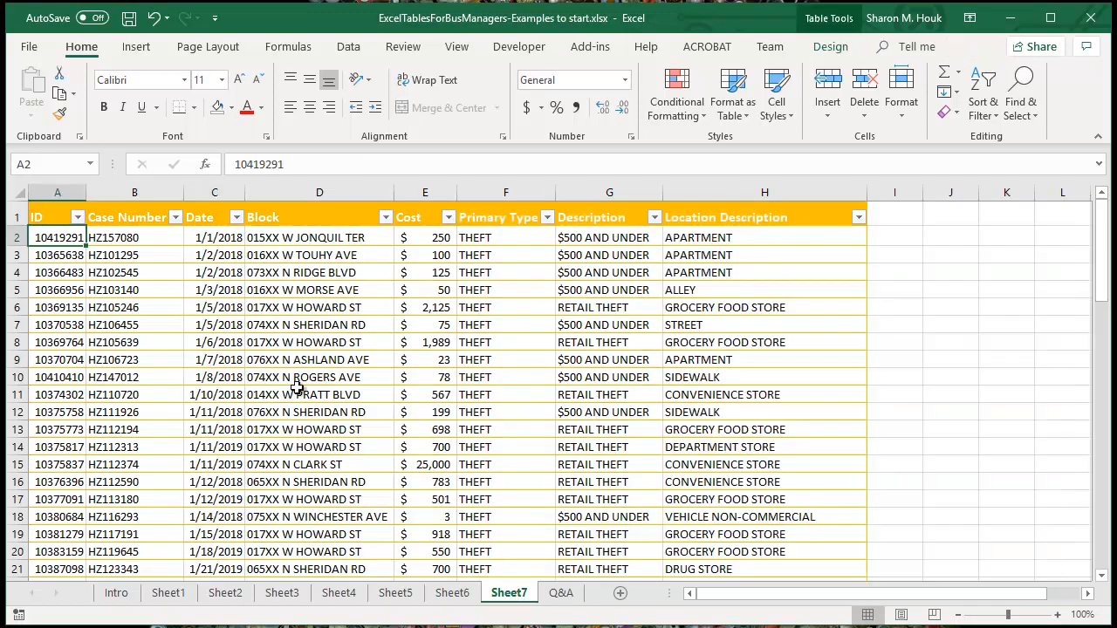
{"action": "left_click", "coordinate": [140, 244]}
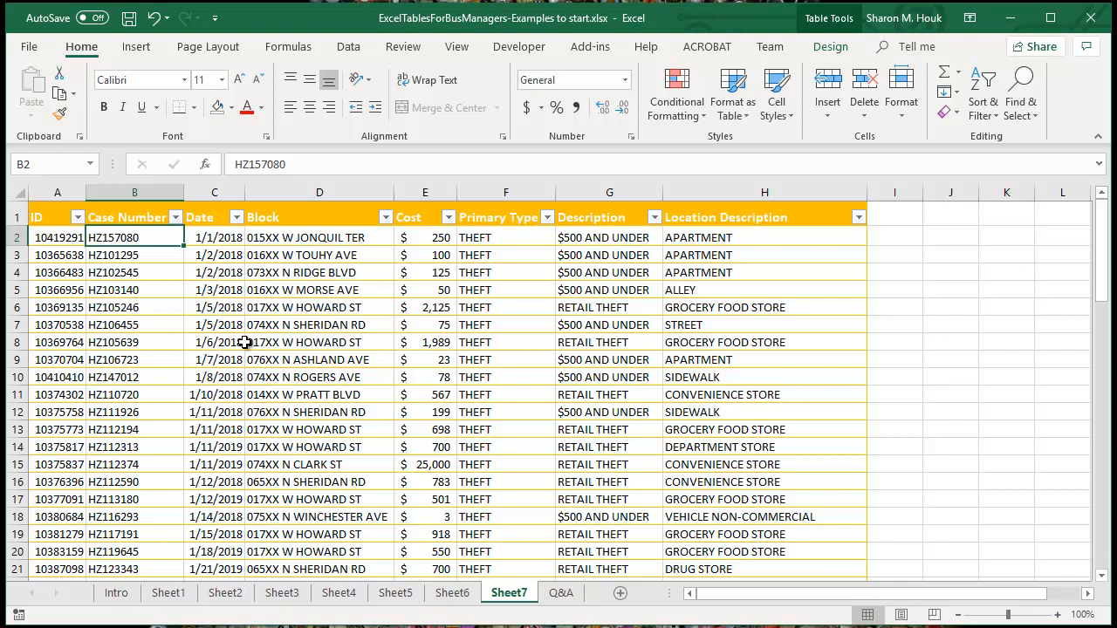
{"action": "left_click", "coordinate": [140, 48]}
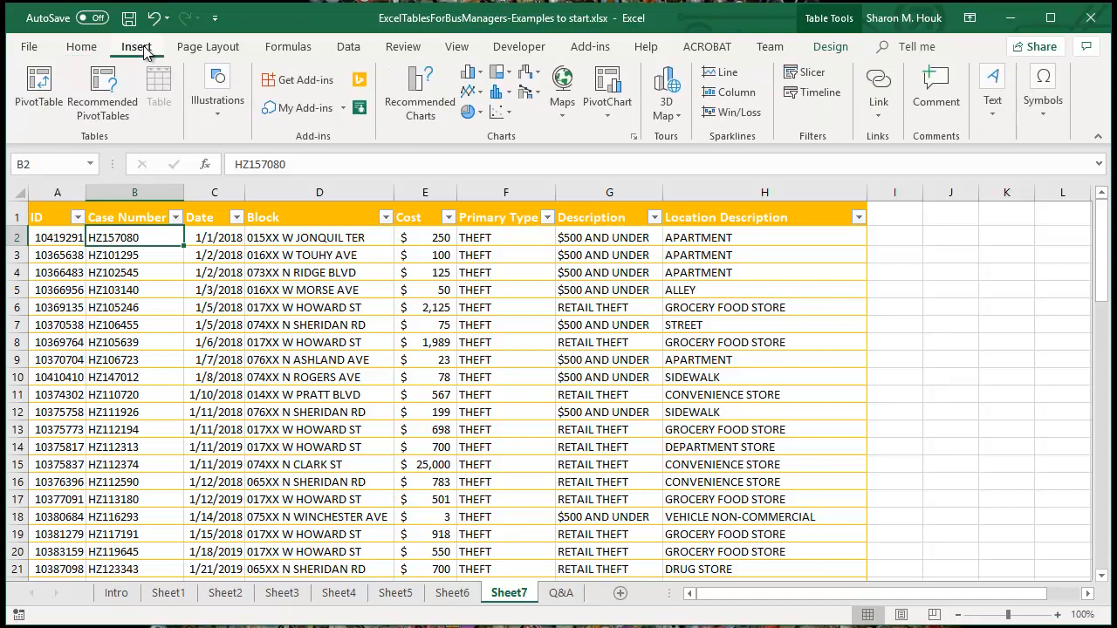
{"action": "left_click", "coordinate": [812, 75]}
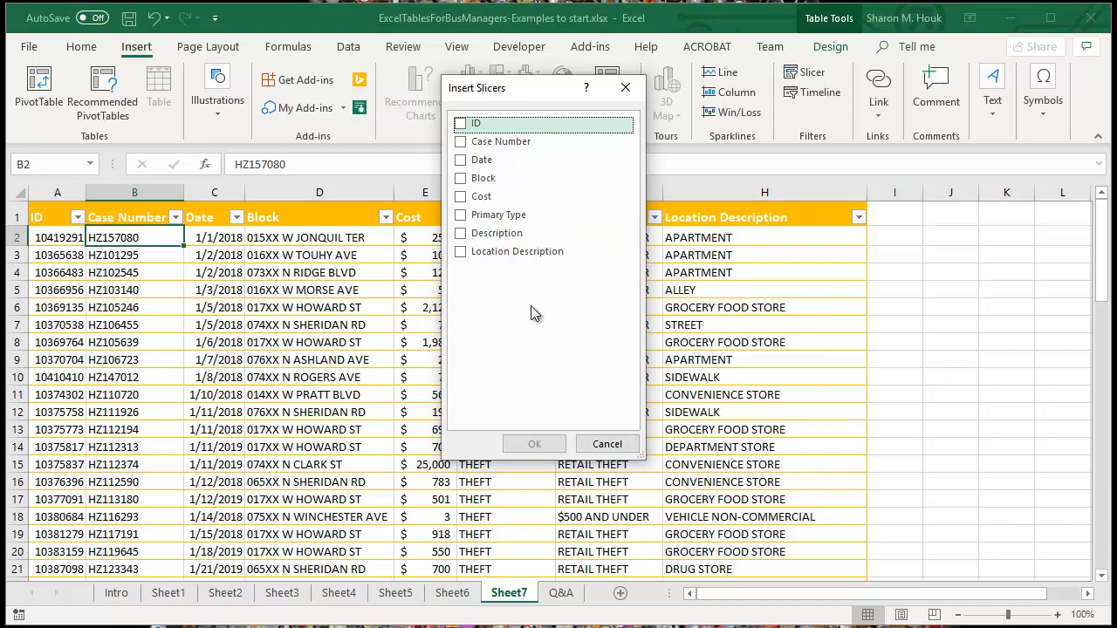
{"action": "left_click", "coordinate": [462, 234]}
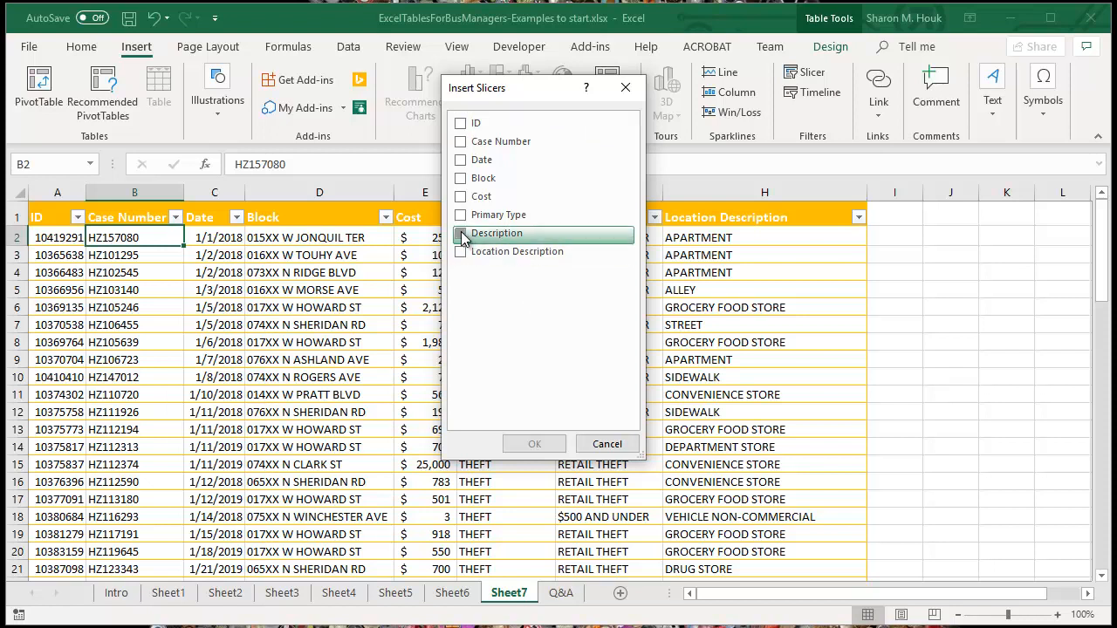
{"action": "left_click", "coordinate": [535, 443]}
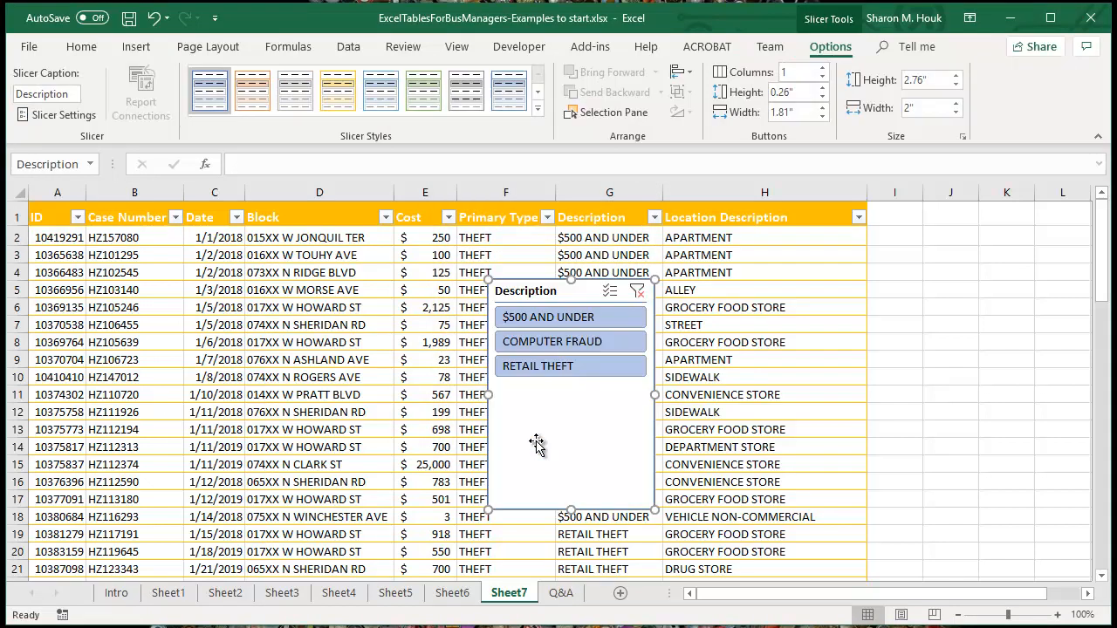
{"action": "left_click_drag", "start_coordinate": [583, 282], "coordinate": [978, 211]}
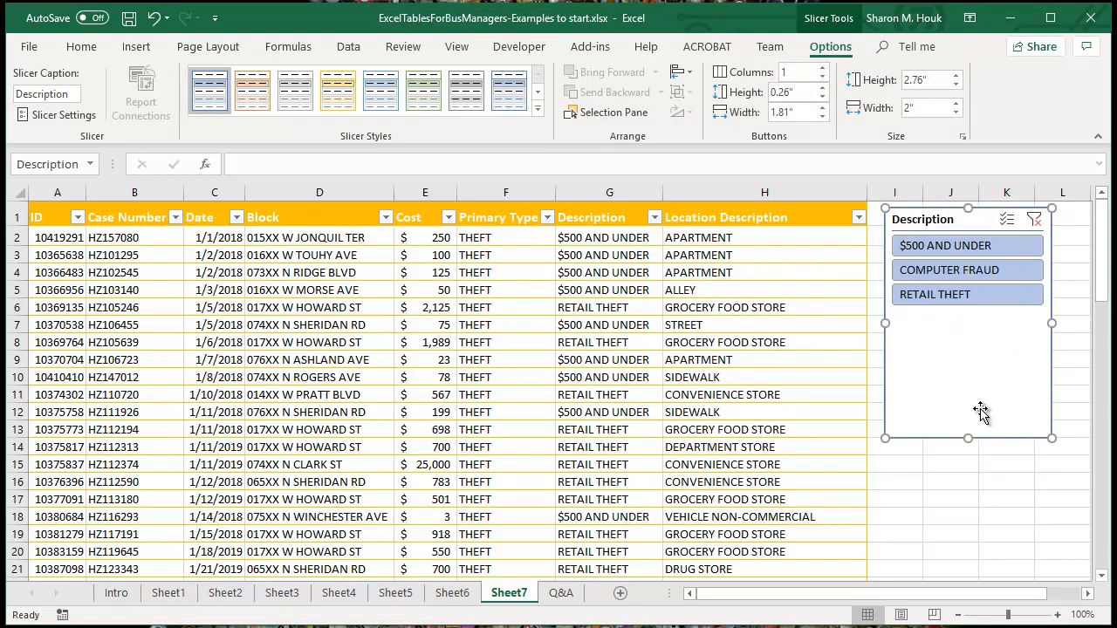
Step: Switch the Description slicer between RETAIL THEFT, COMPUTER FRAUD and $500 AND UNDER, and leave the table filtered to $500 AND UNDER
{"action": "left_click", "coordinate": [943, 296]}
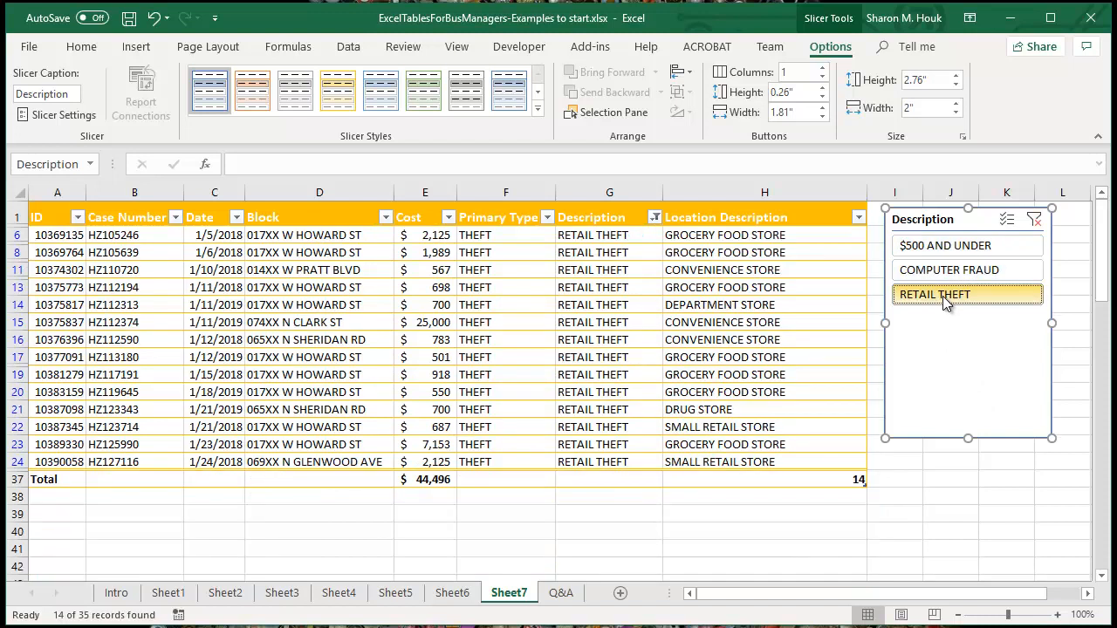
{"action": "left_click", "coordinate": [941, 272]}
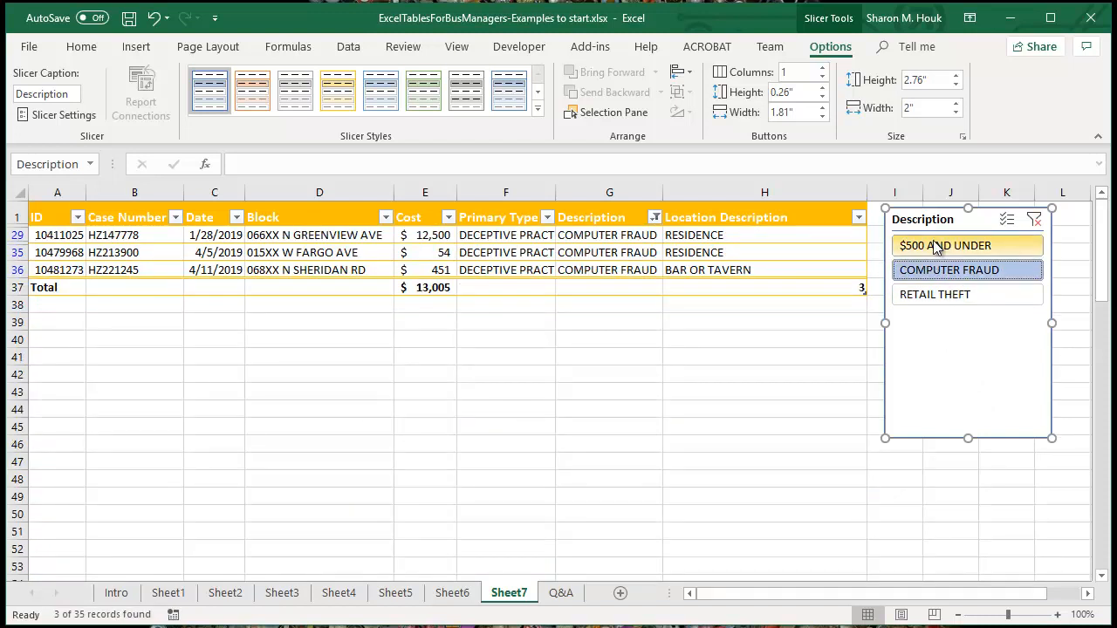
{"action": "left_click", "coordinate": [935, 248]}
{"action": "left_click", "coordinate": [944, 272]}
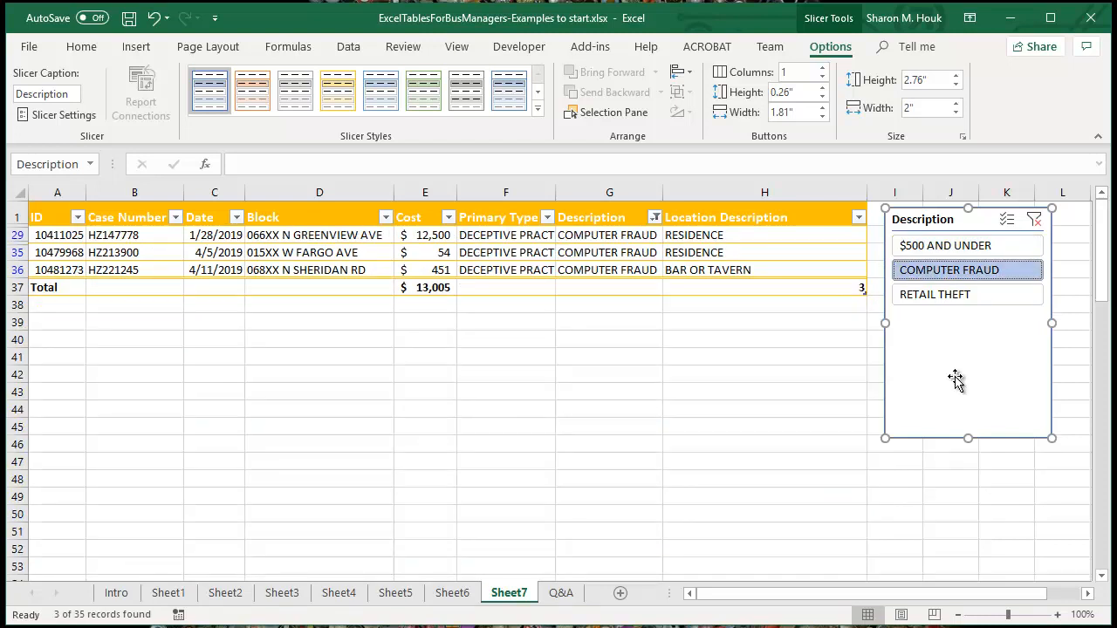
{"action": "left_click", "coordinate": [953, 295]}
{"action": "left_click", "coordinate": [948, 247]}
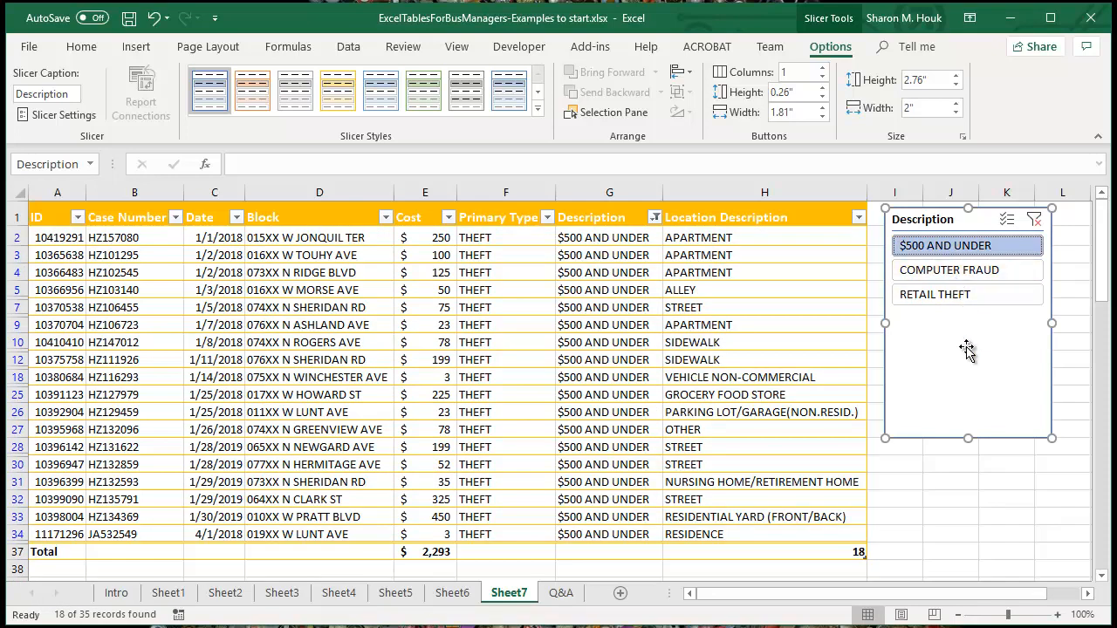
{"action": "left_click", "coordinate": [930, 499]}
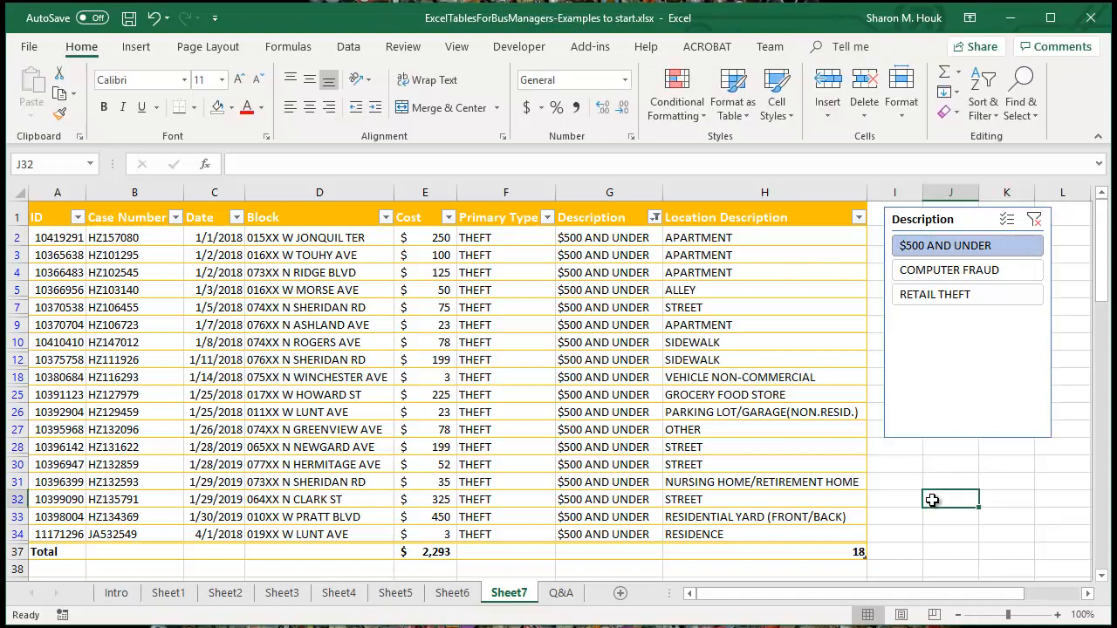